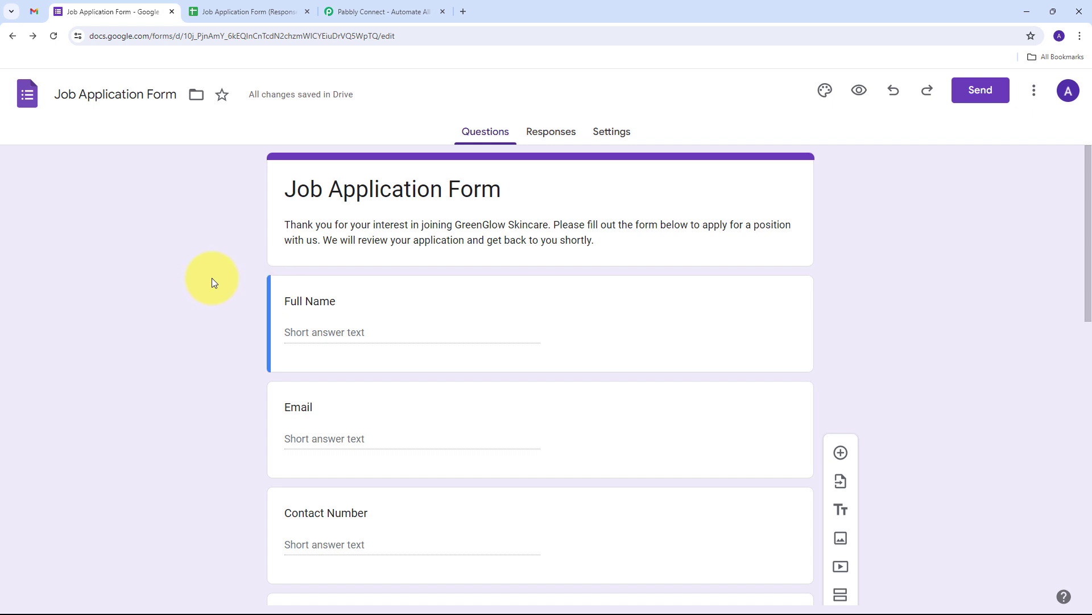
# Scroll through the current page, then move over to the Pabbly Connect website tab.
pyautogui.scroll(-2, 214, 283)
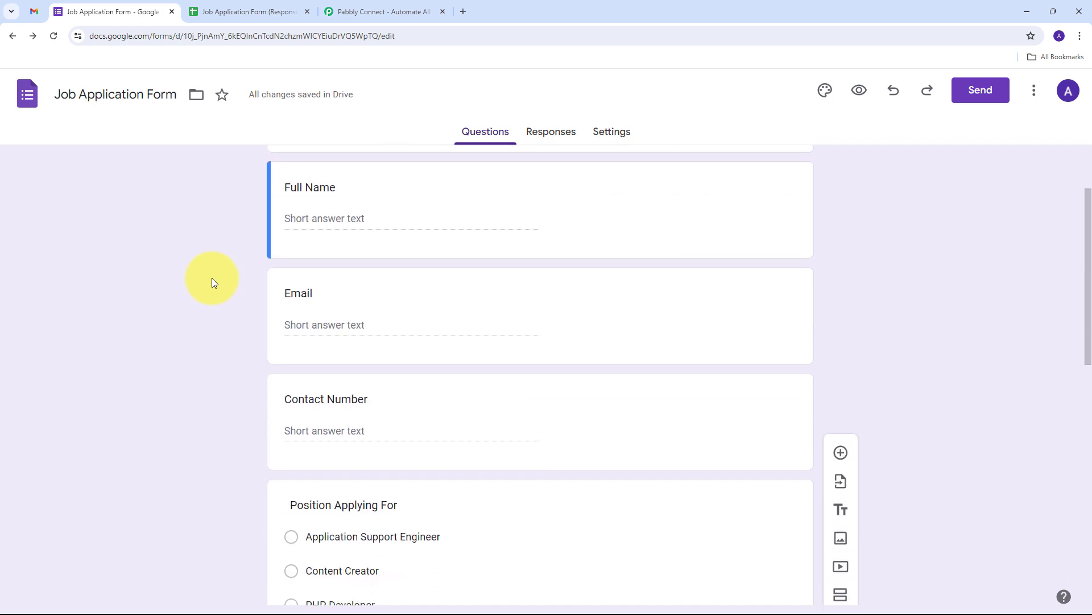
pyautogui.scroll(-5, 215, 284)
pyautogui.scroll(8, 215, 284)
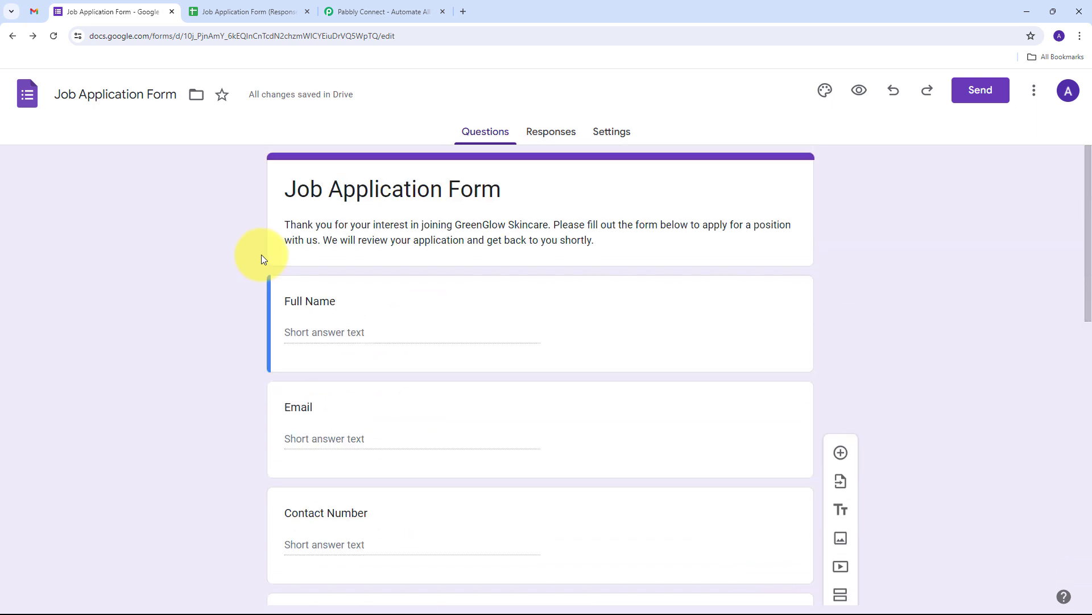
pyautogui.scroll(-2, 237, 264)
pyautogui.scroll(2, 232, 265)
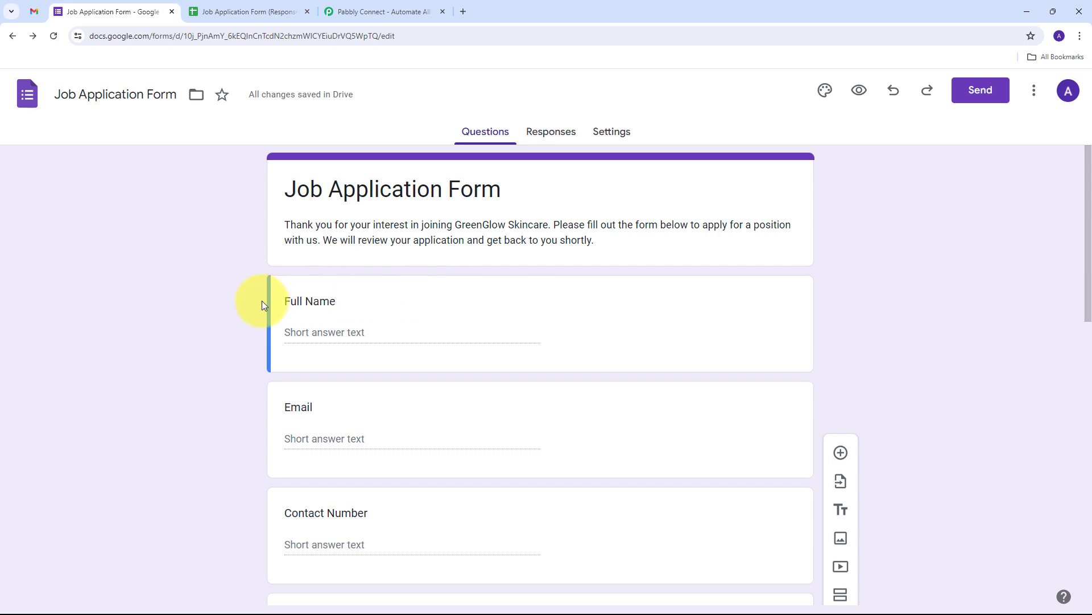
pyautogui.scroll(-5, 262, 305)
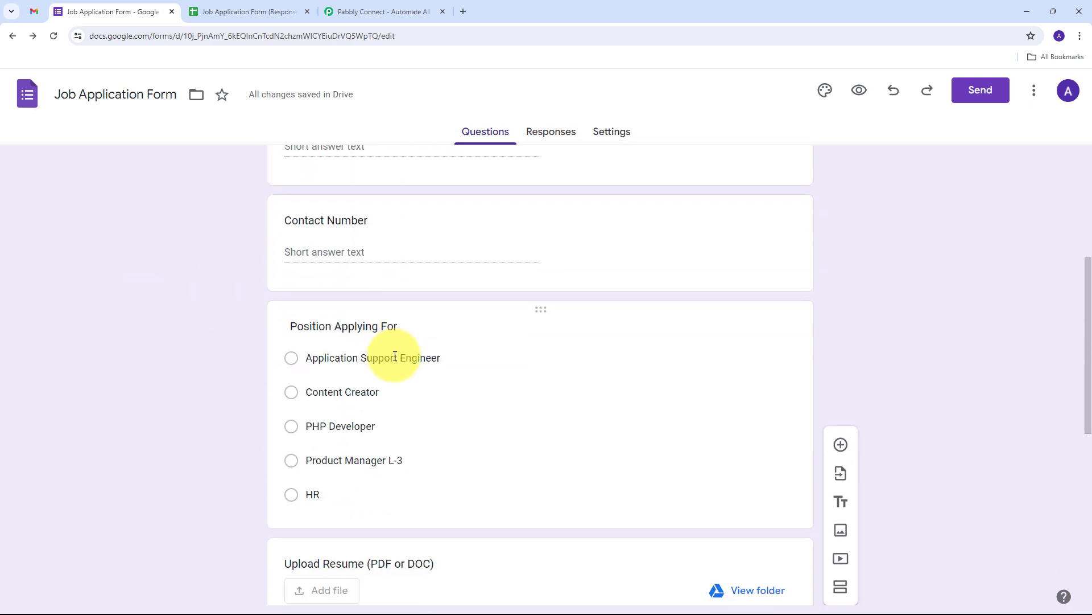
pyautogui.scroll(-3, 395, 356)
pyautogui.scroll(4, 393, 354)
pyautogui.scroll(-9, 393, 353)
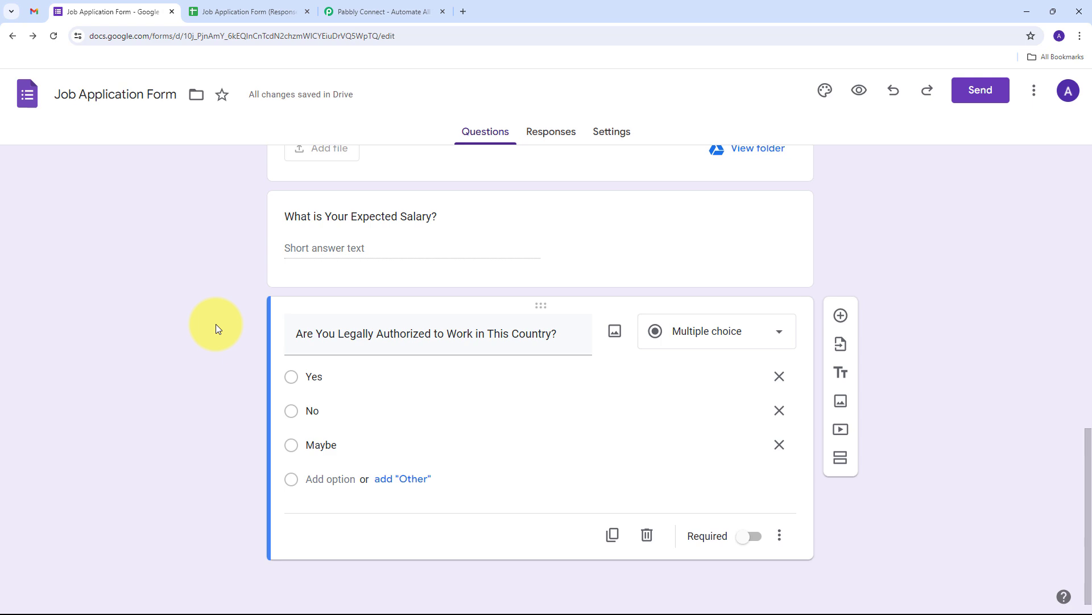
pyautogui.scroll(15, 202, 274)
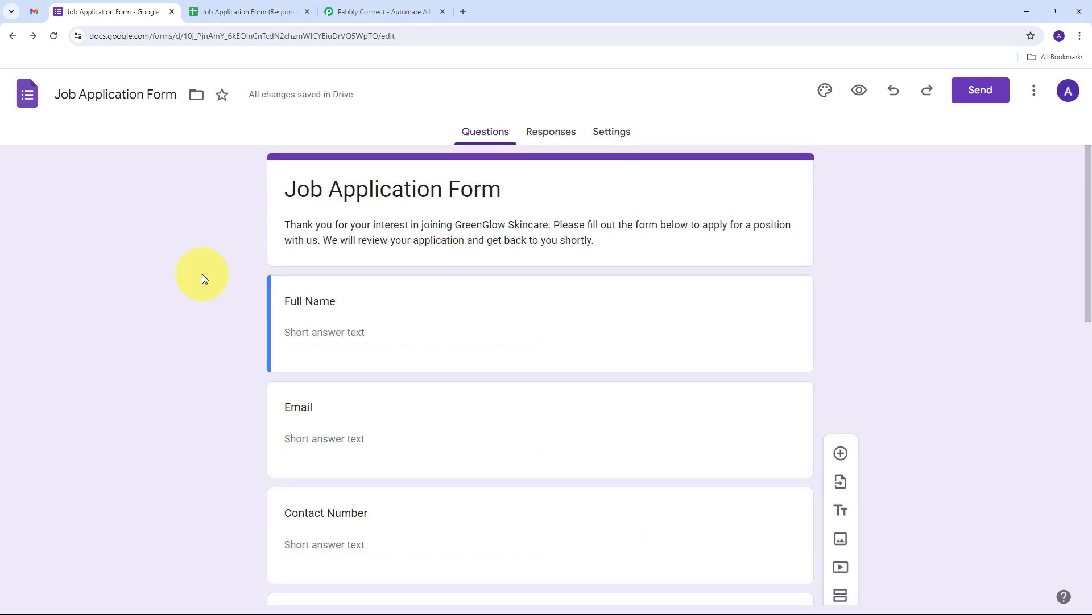
pyautogui.click(358, 13)
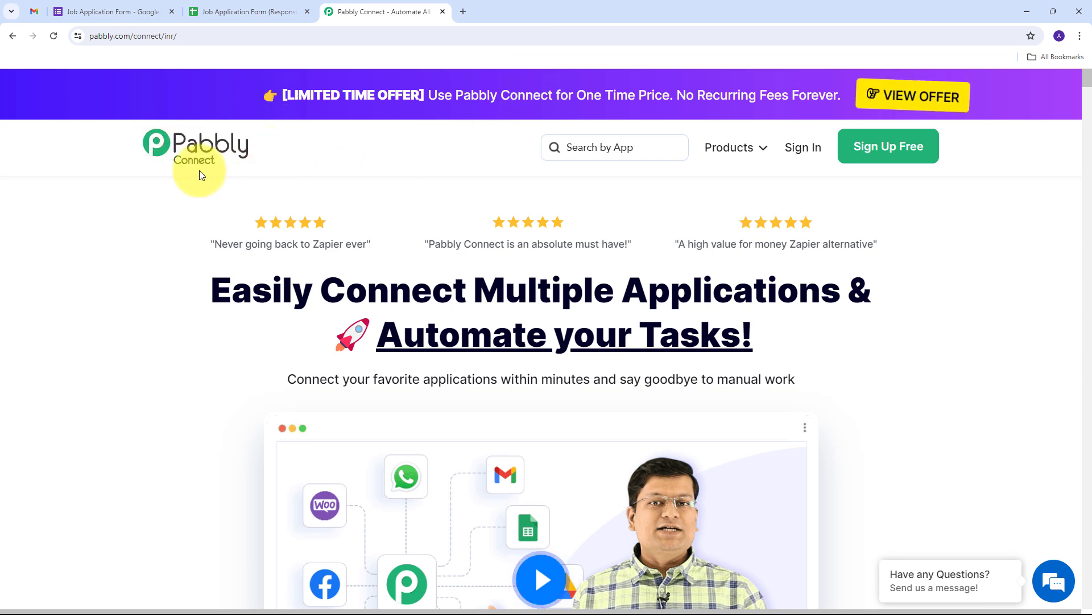
pyautogui.click(127, 9)
pyautogui.click(332, 11)
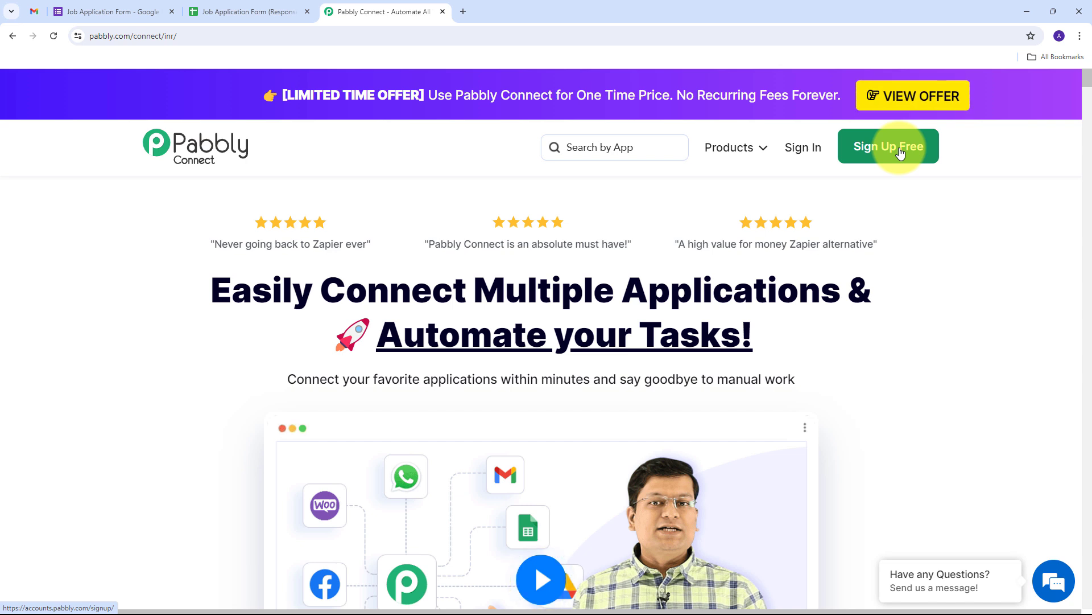
# Sign in to the Pabbly account and launch Pabbly Connect from the All Pabbly Apps page.
pyautogui.click(802, 151)
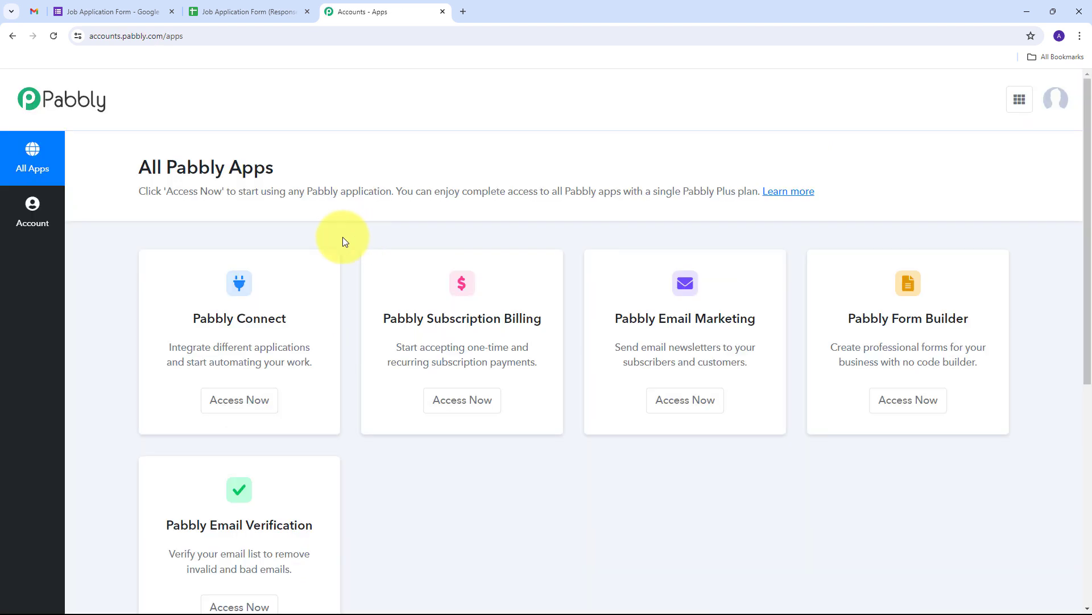
pyautogui.scroll(-1, 170, 245)
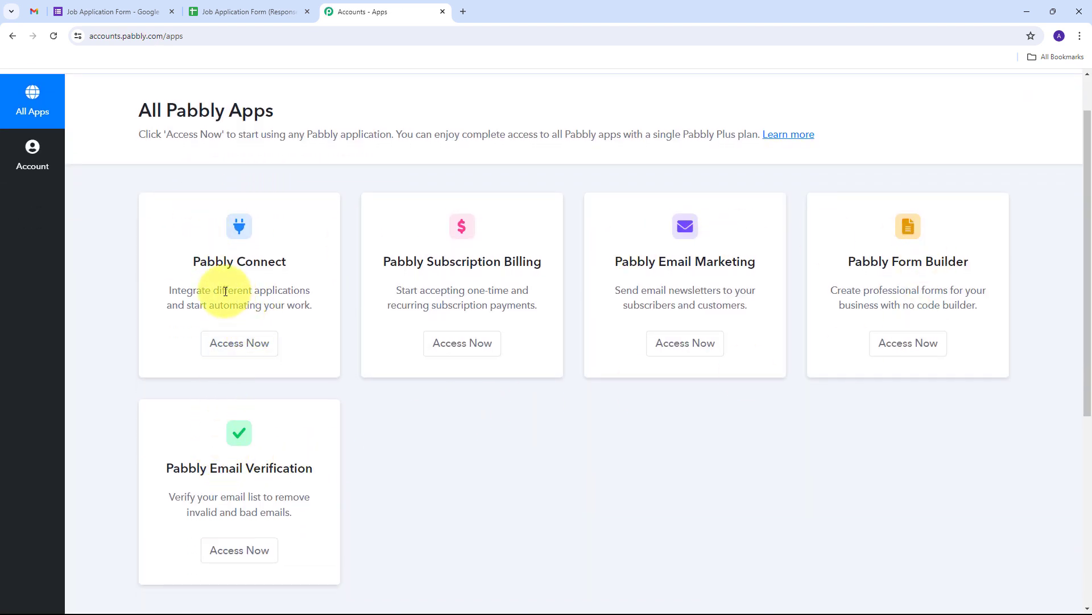
pyautogui.moveTo(192, 263); pyautogui.dragTo(310, 262)
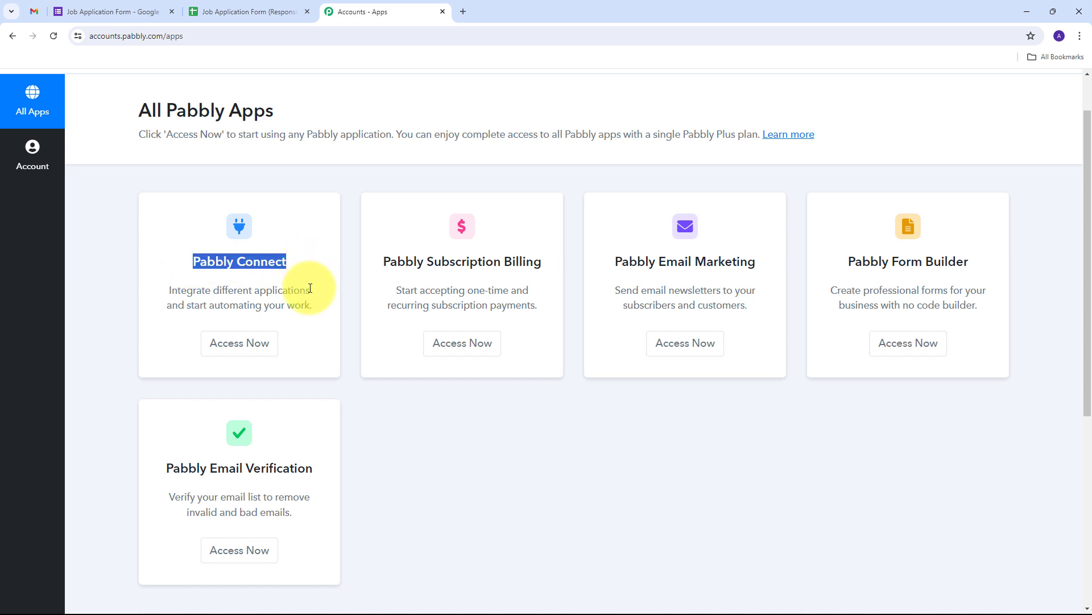
pyautogui.click(236, 344)
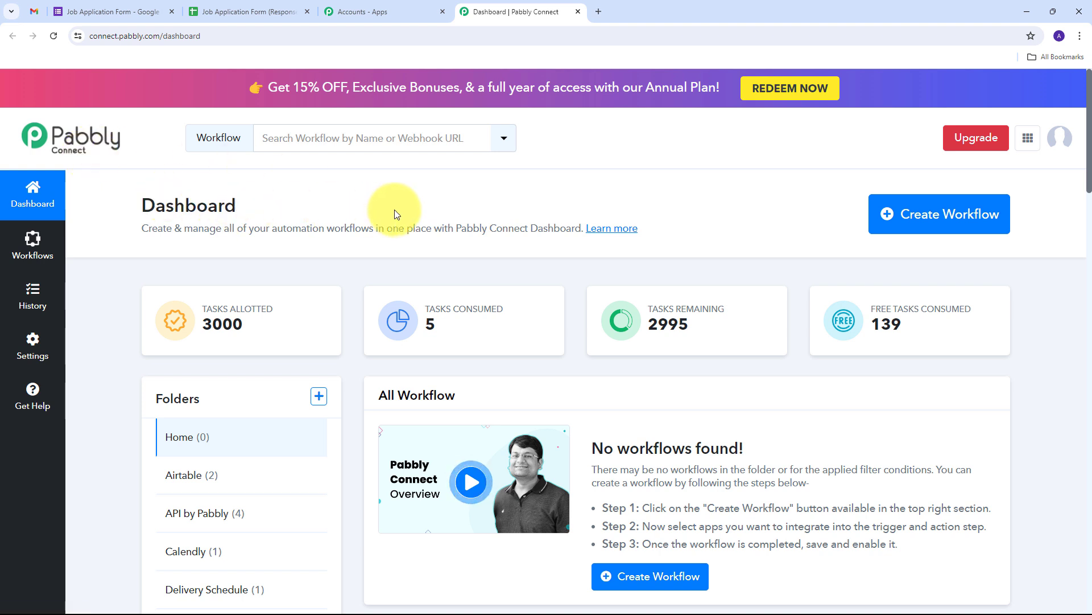
# Create a workflow named 'Send Personalized Confirmation Emails on Google Forms Submi…' in the Gmail folder.
pyautogui.click(895, 221)
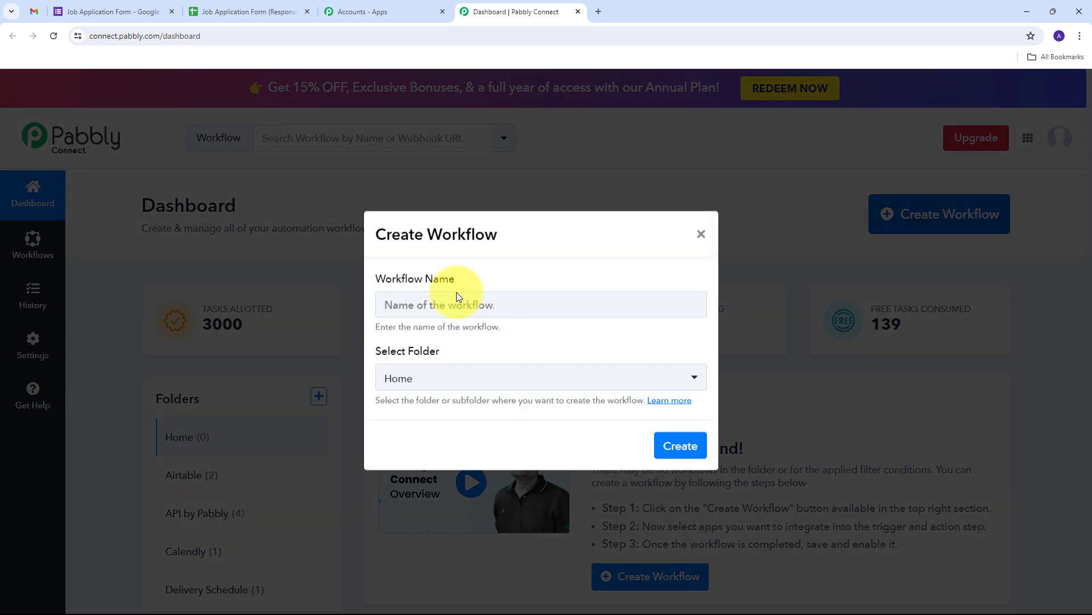
pyautogui.click(401, 308)
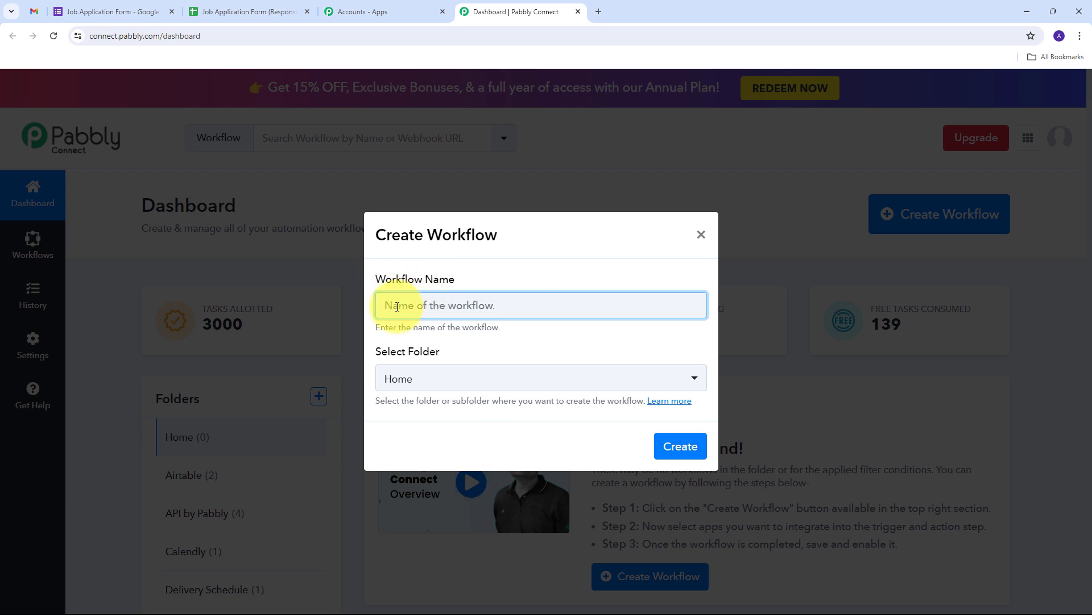
pyautogui.hotkey('ctrl', 'v')
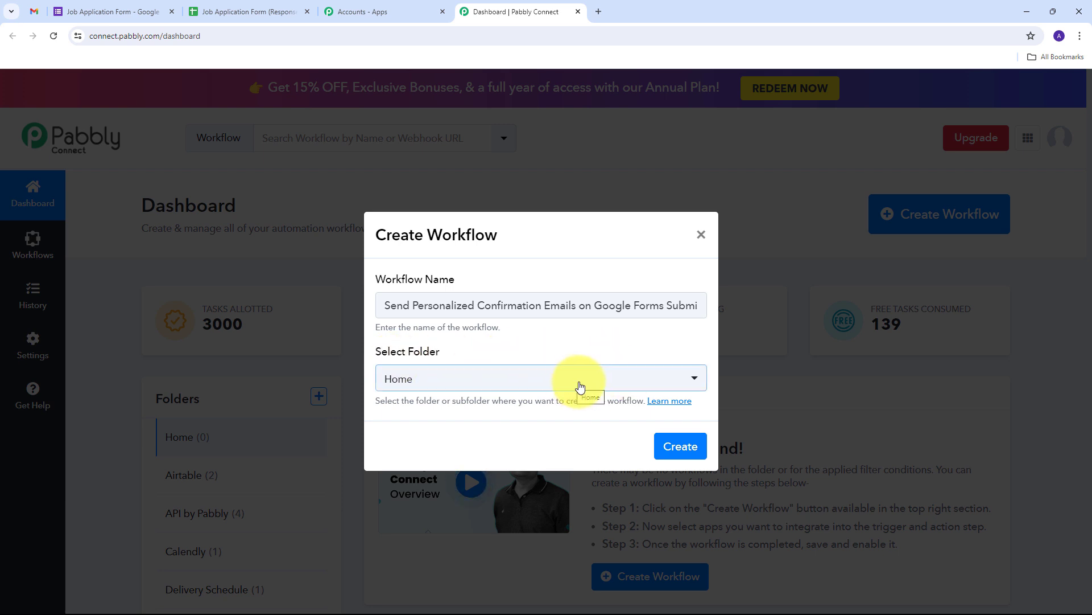
pyautogui.click(541, 384)
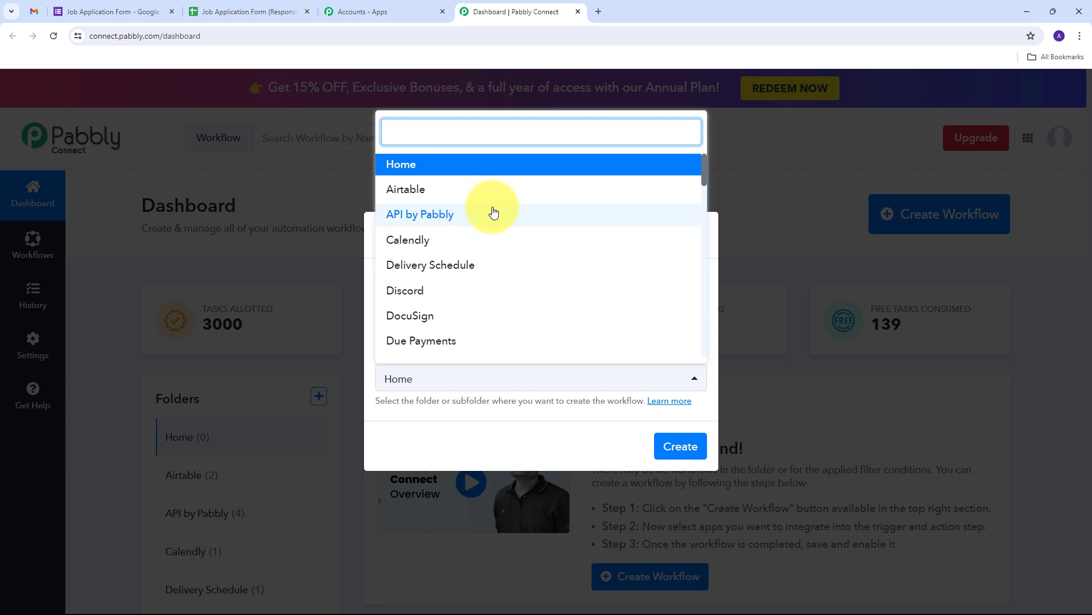
pyautogui.scroll(-2, 492, 215)
pyautogui.scroll(-2, 493, 213)
pyautogui.scroll(-3, 493, 212)
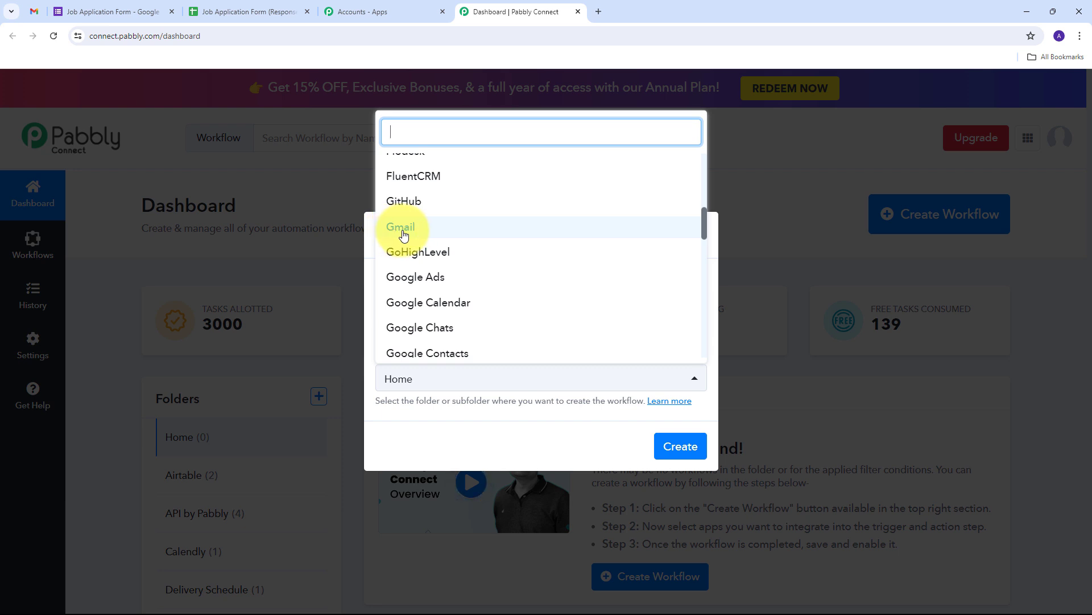
pyautogui.click(418, 234)
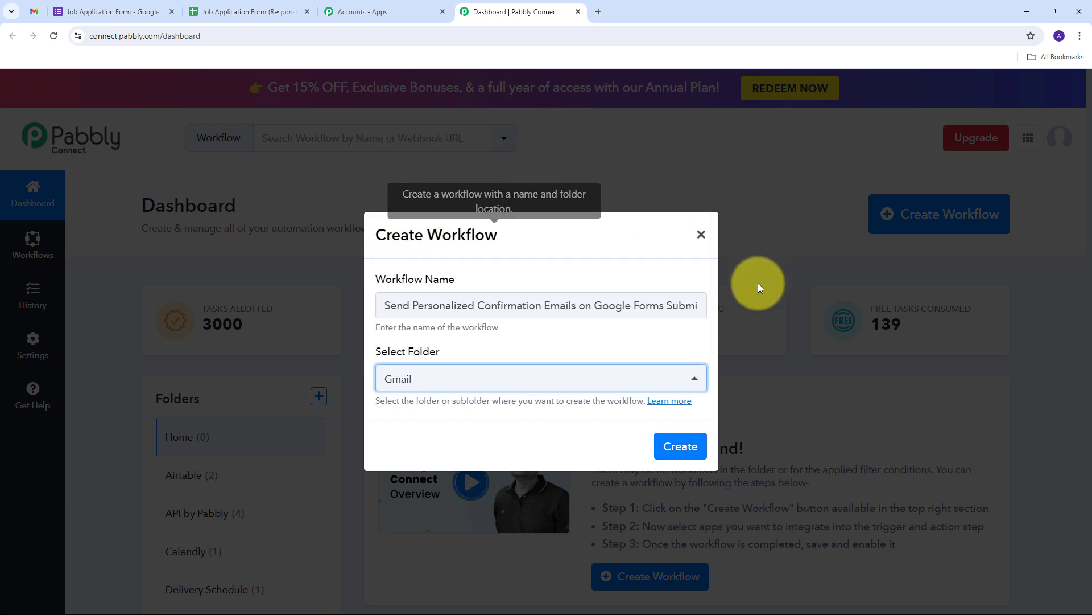
pyautogui.click(667, 448)
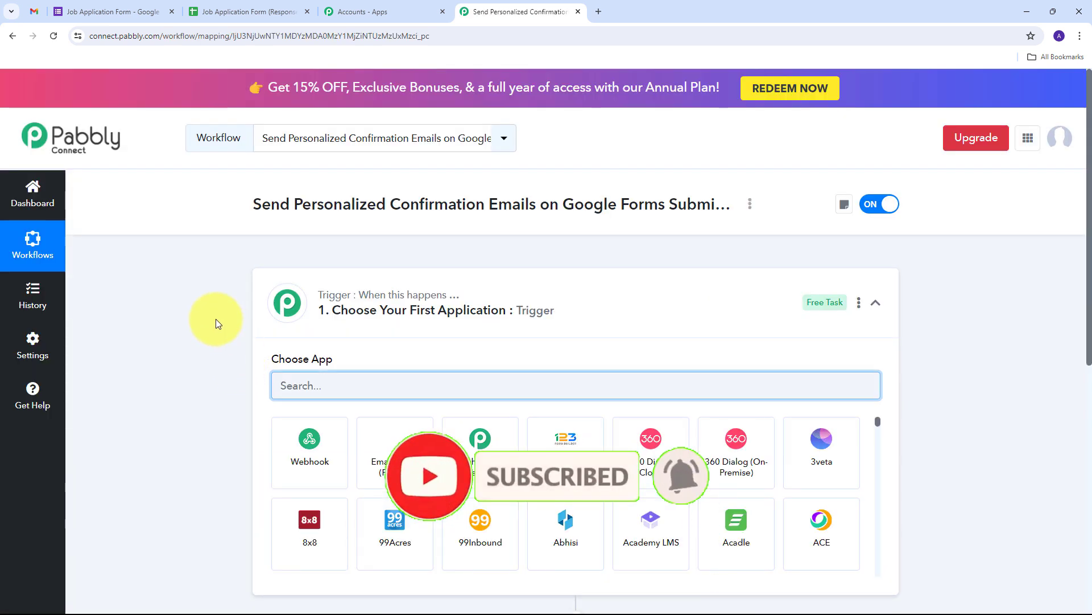
# Set Google Forms as the trigger app with New Response Received as the trigger event.
pyautogui.scroll(-2, 217, 324)
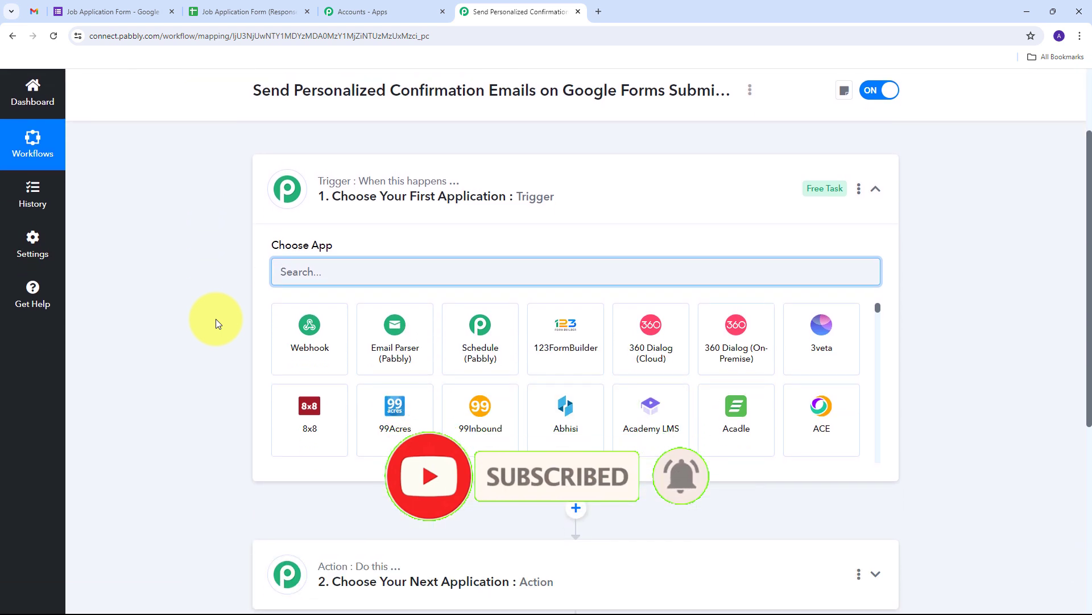
pyautogui.scroll(-1, 216, 323)
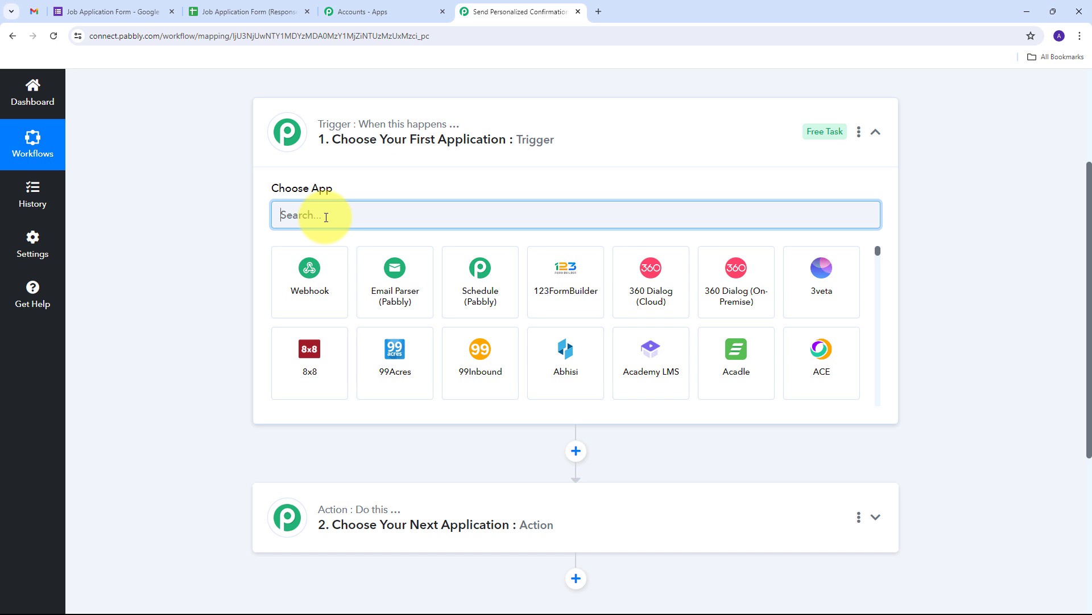
pyautogui.write('Goog')
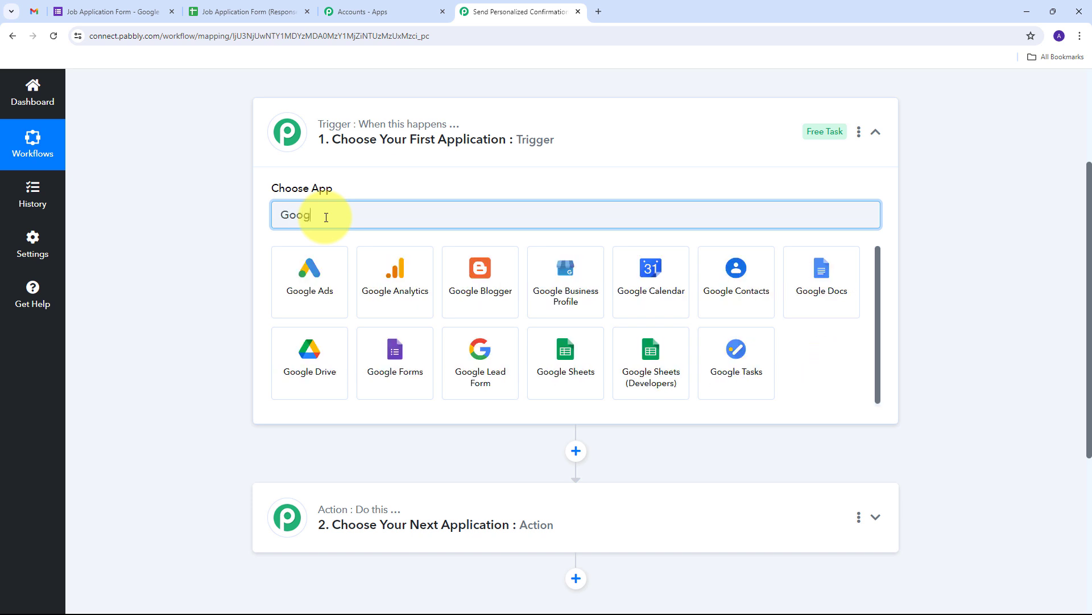
pyautogui.write('le Forms')
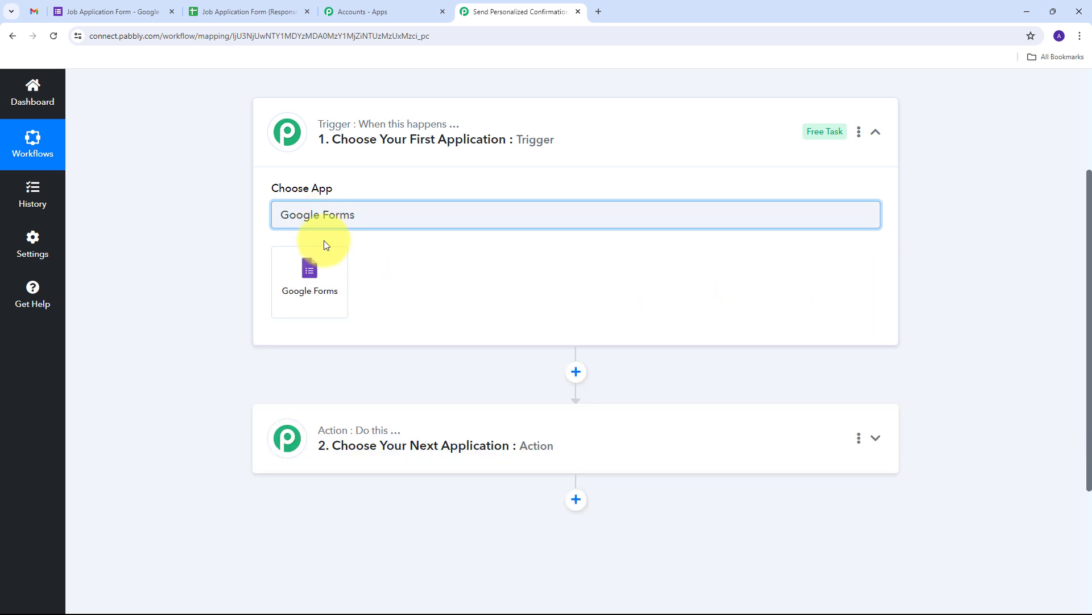
pyautogui.click(319, 259)
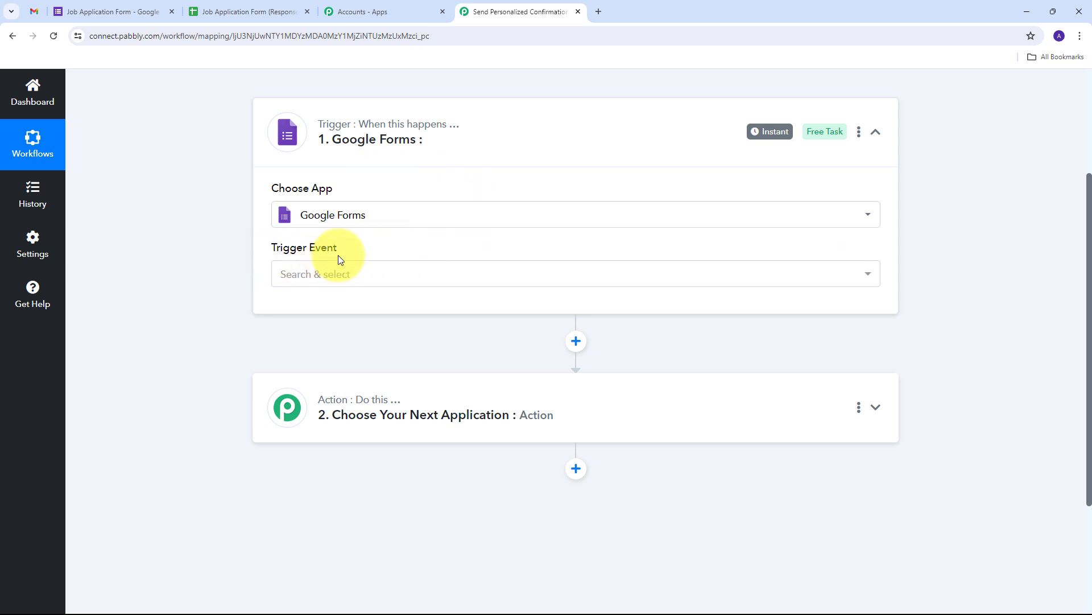
pyautogui.click(541, 275)
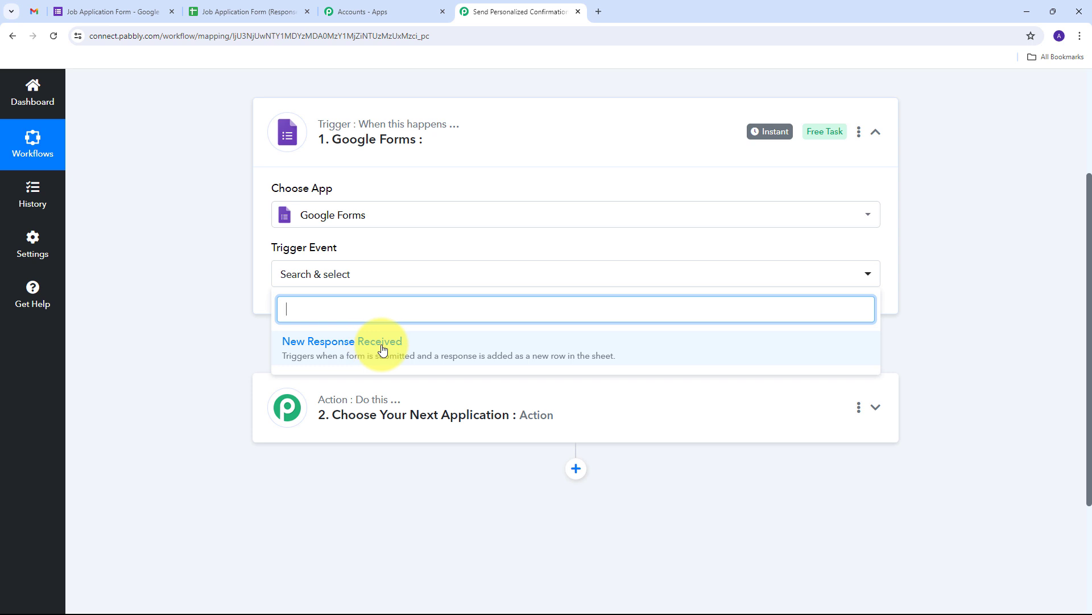
pyautogui.click(354, 349)
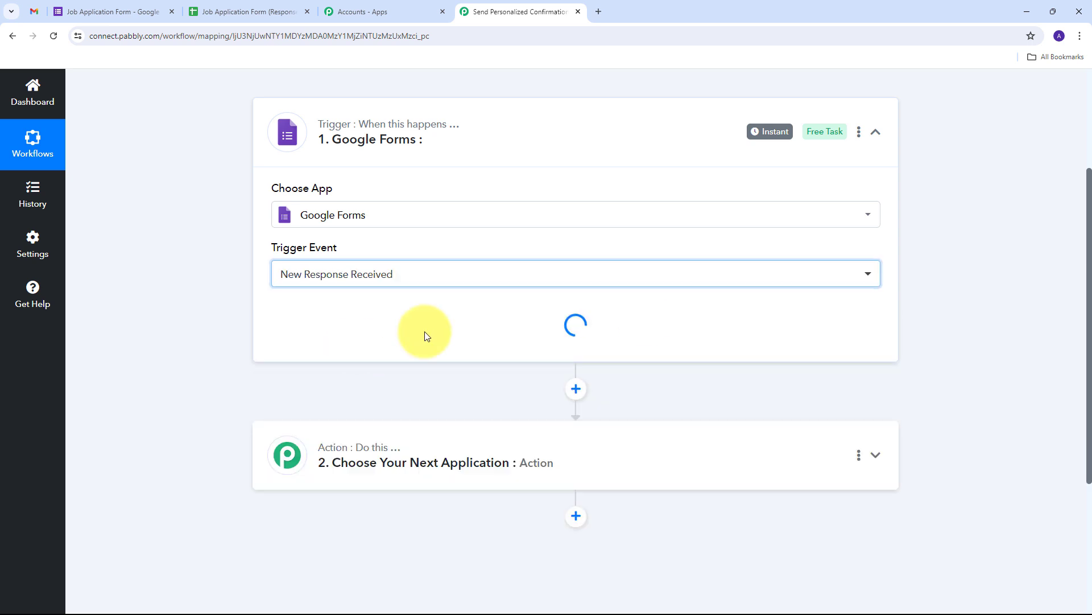
# Copy the Google Forms trigger's webhook URL and go back to the form editor.
pyautogui.scroll(-1, 354, 302)
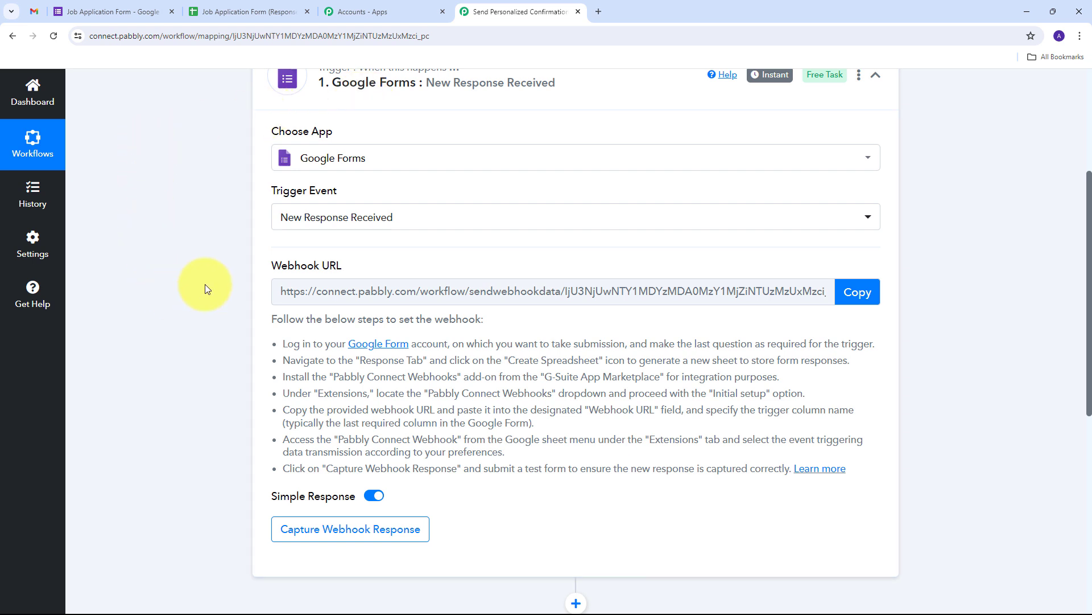
pyautogui.moveTo(264, 269); pyautogui.dragTo(371, 271)
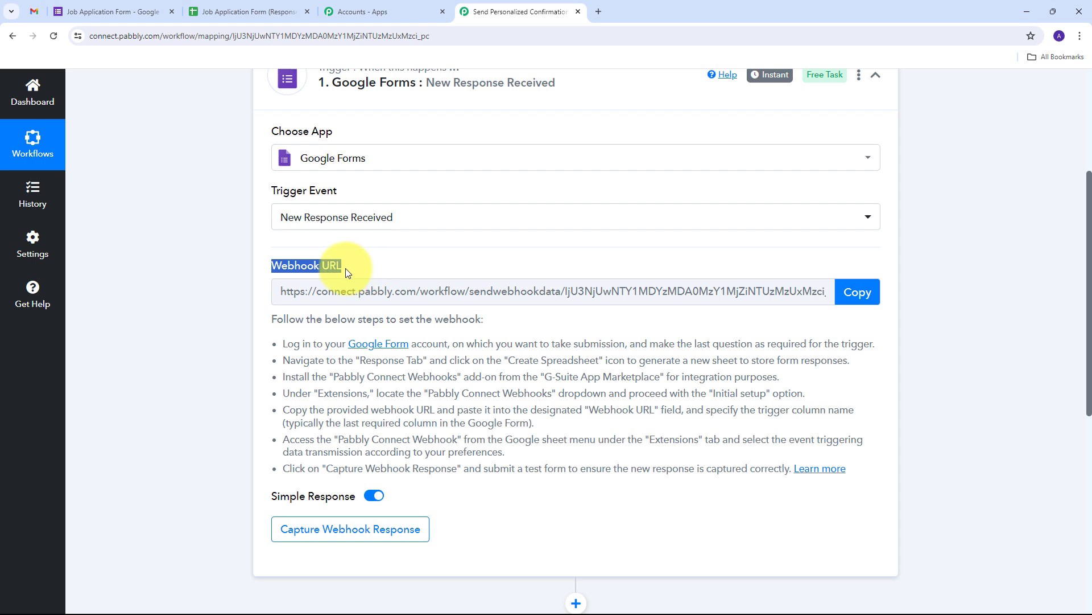
pyautogui.moveTo(296, 271)
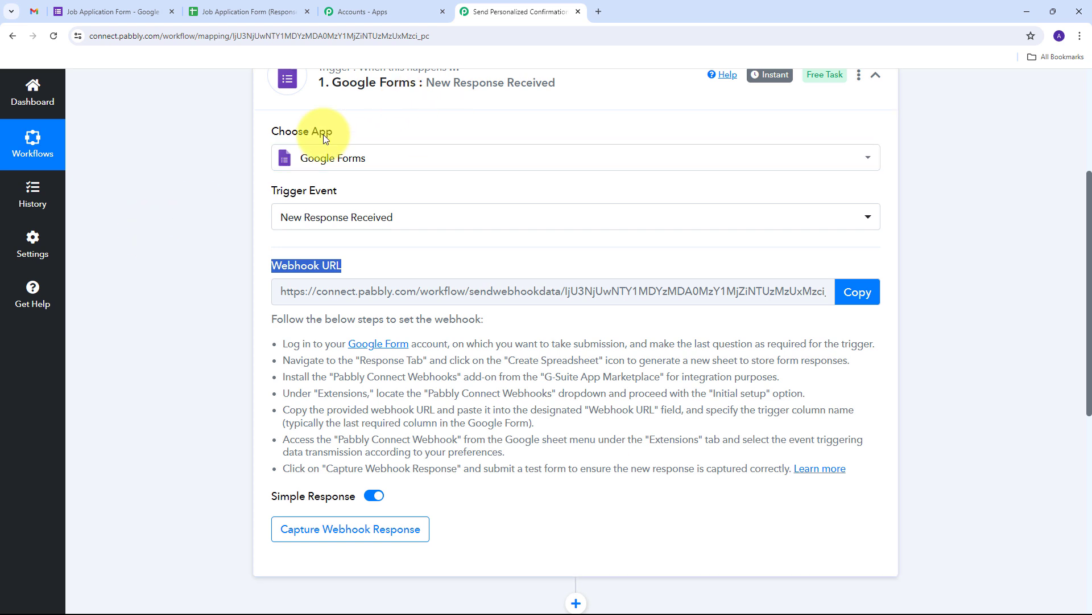
pyautogui.moveTo(278, 343); pyautogui.dragTo(787, 497)
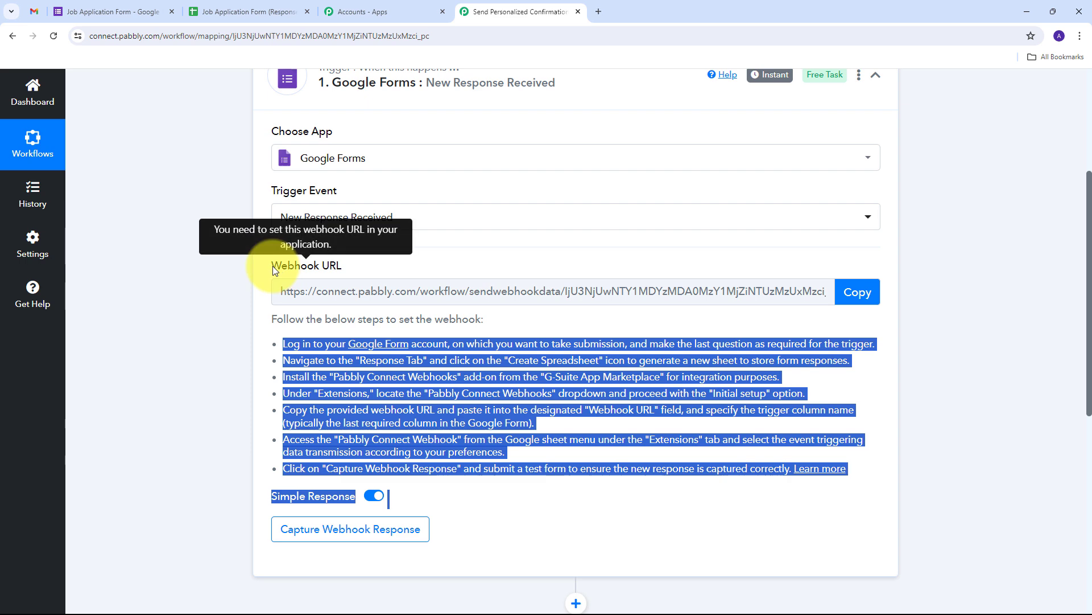
pyautogui.click(848, 292)
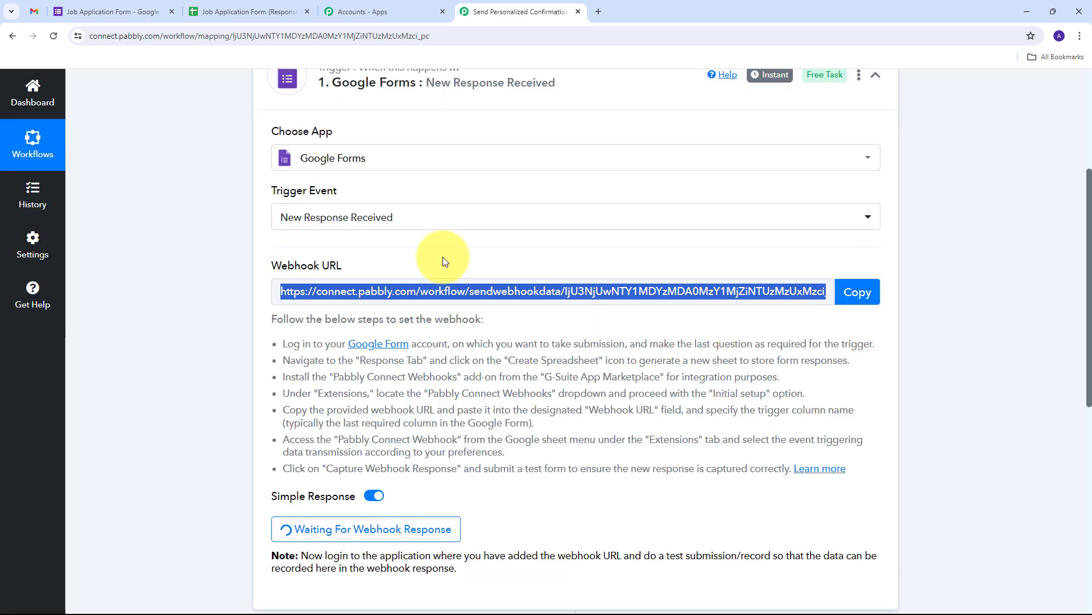
pyautogui.click(110, 12)
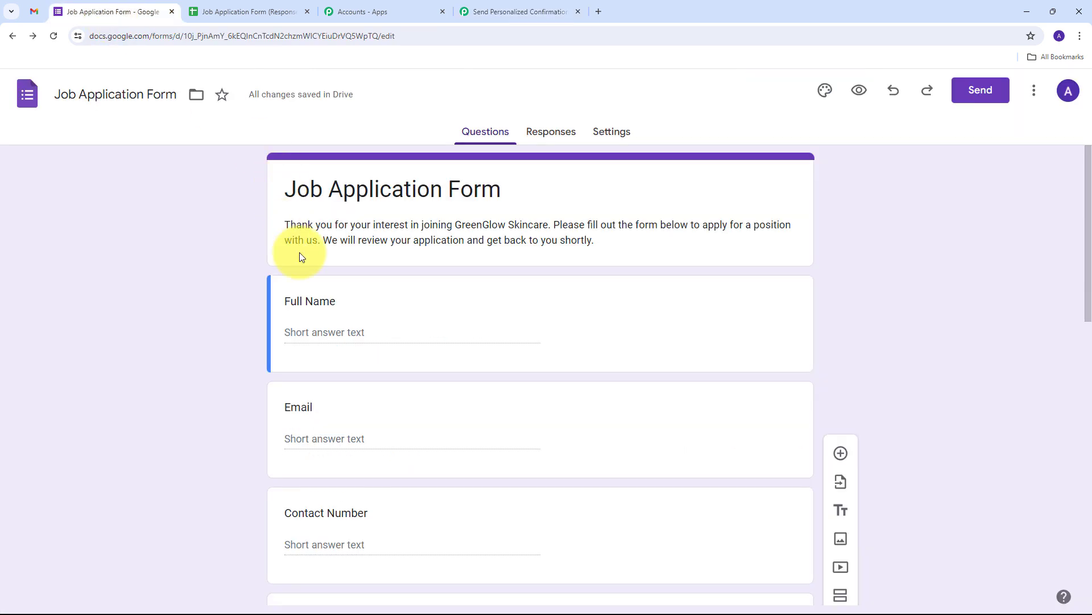
# Review the Job Application Form questions, then bring up the Job Application Form (Responses) sheet.
pyautogui.scroll(-6, 211, 278)
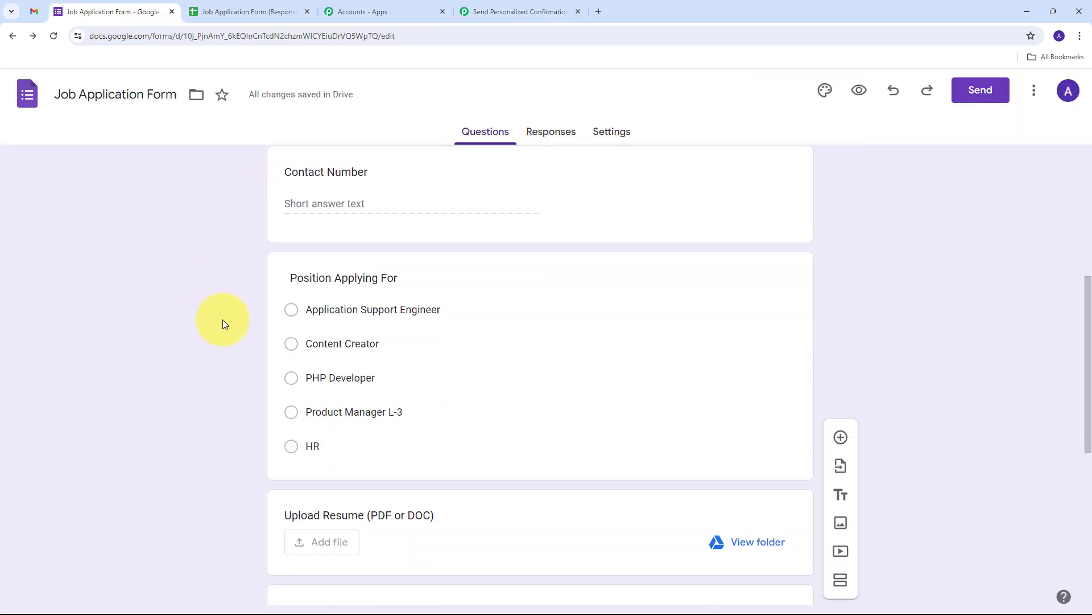
pyautogui.scroll(6, 223, 323)
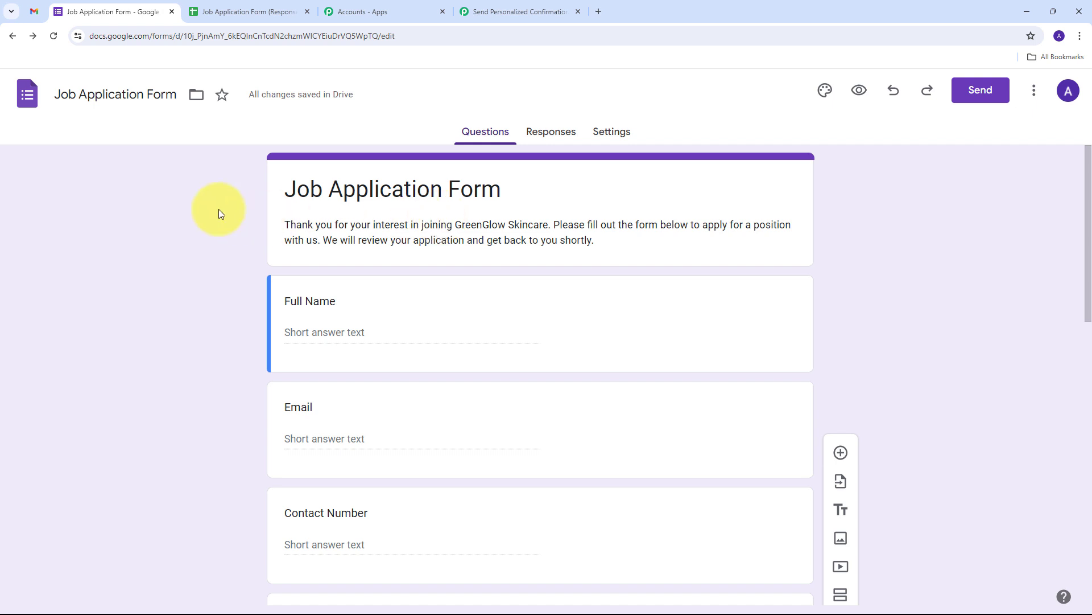
pyautogui.click(245, 11)
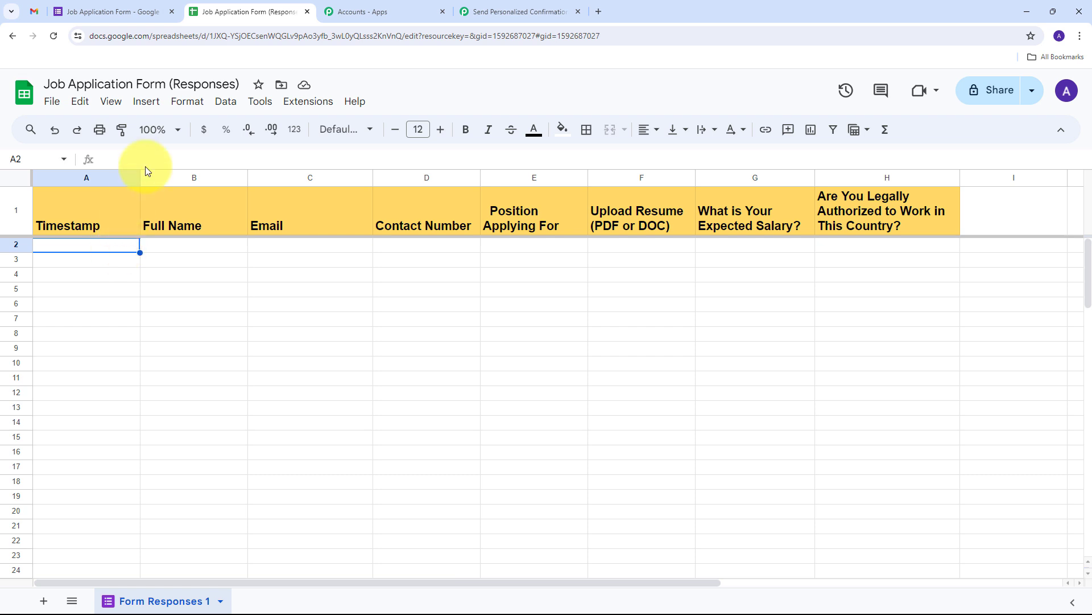
pyautogui.click(154, 130)
pyautogui.click(154, 292)
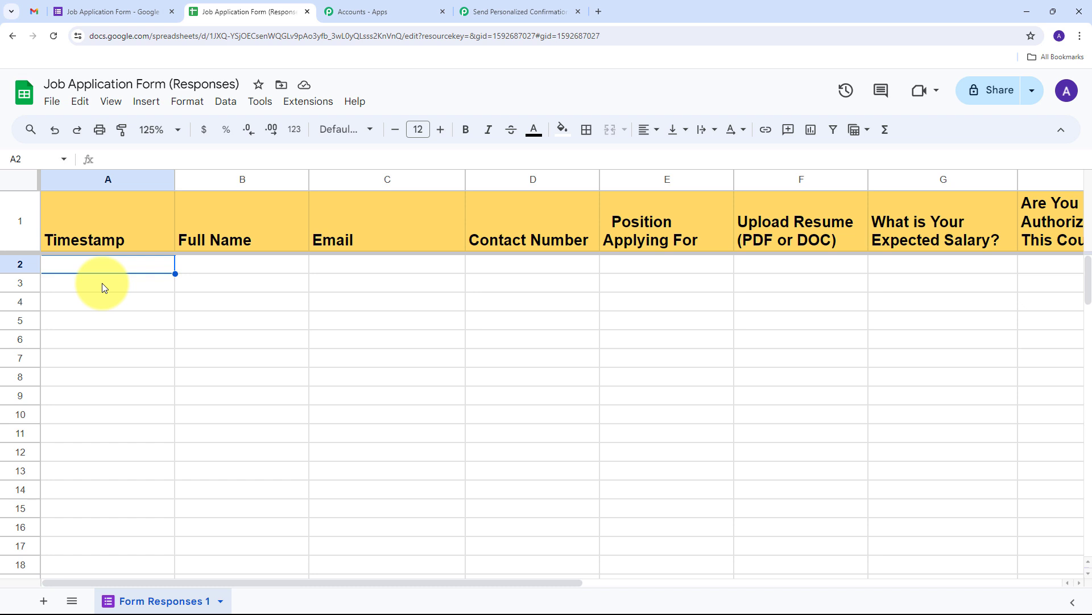
pyautogui.click(309, 105)
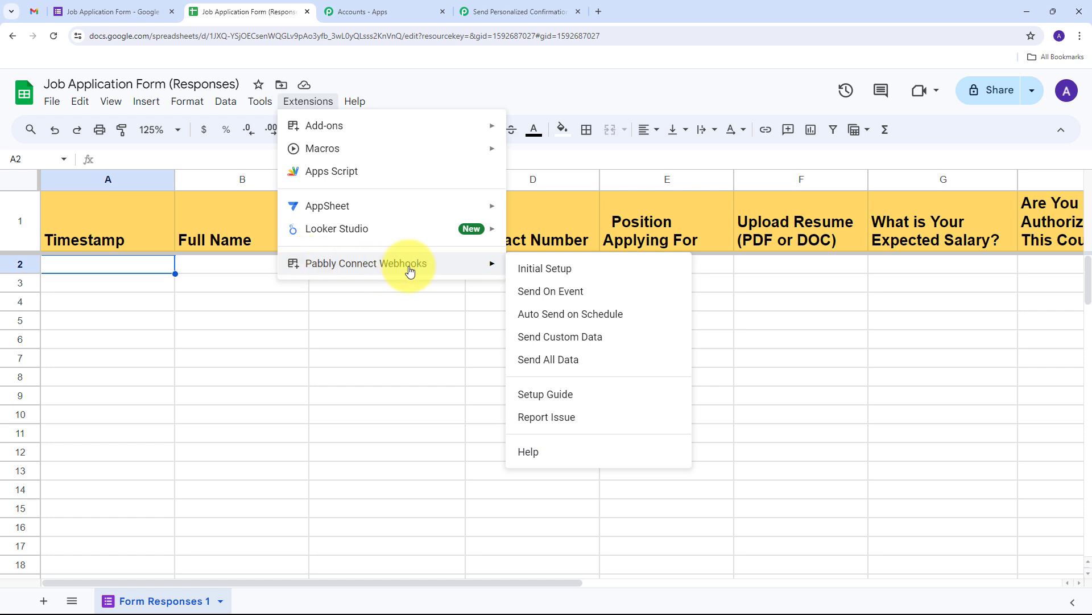
pyautogui.moveTo(375, 134)
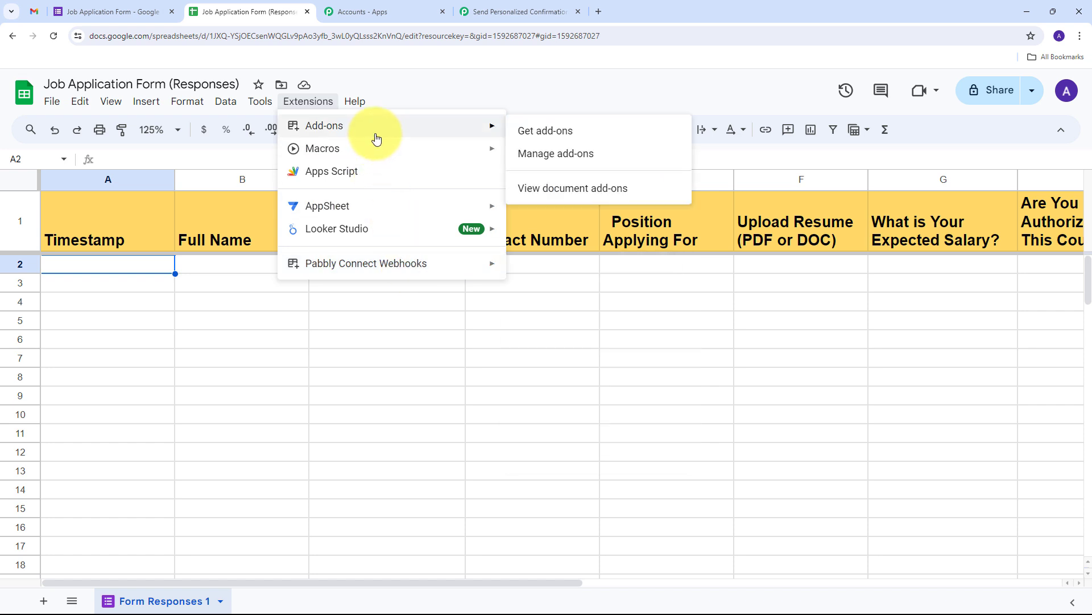
pyautogui.click(565, 141)
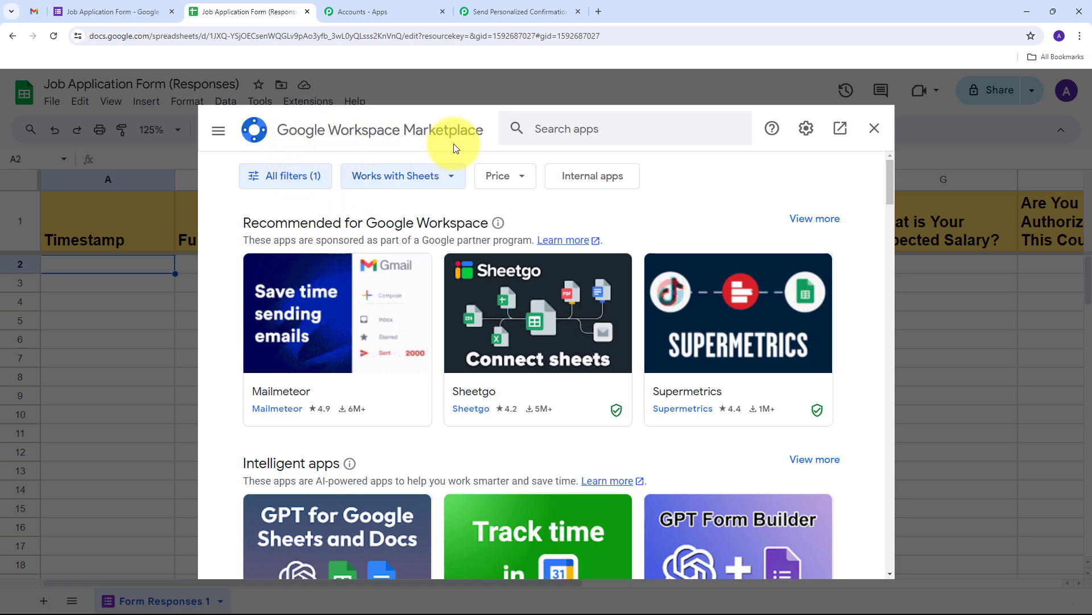
pyautogui.click(577, 130)
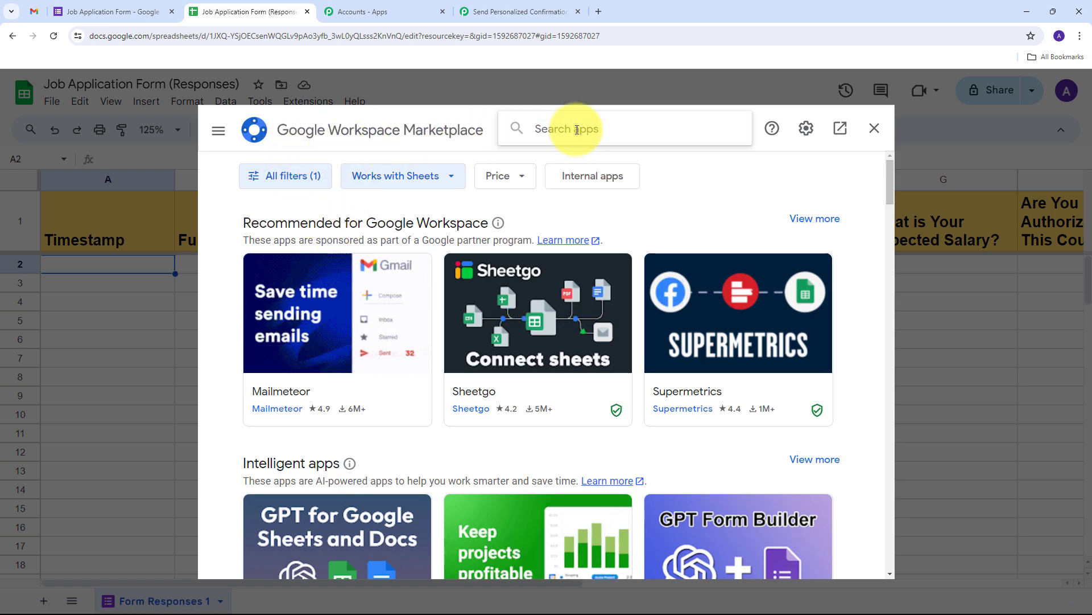
pyautogui.write('p')
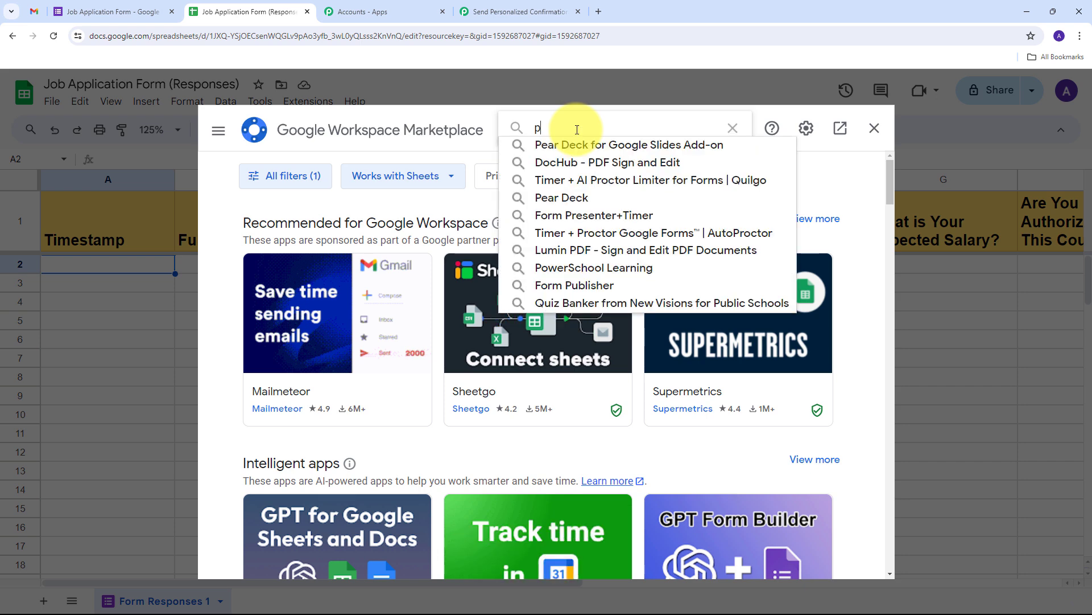
pyautogui.press('BackSpace')
pyautogui.write('Pabbly Connect Webhooks')
pyautogui.press('Down')
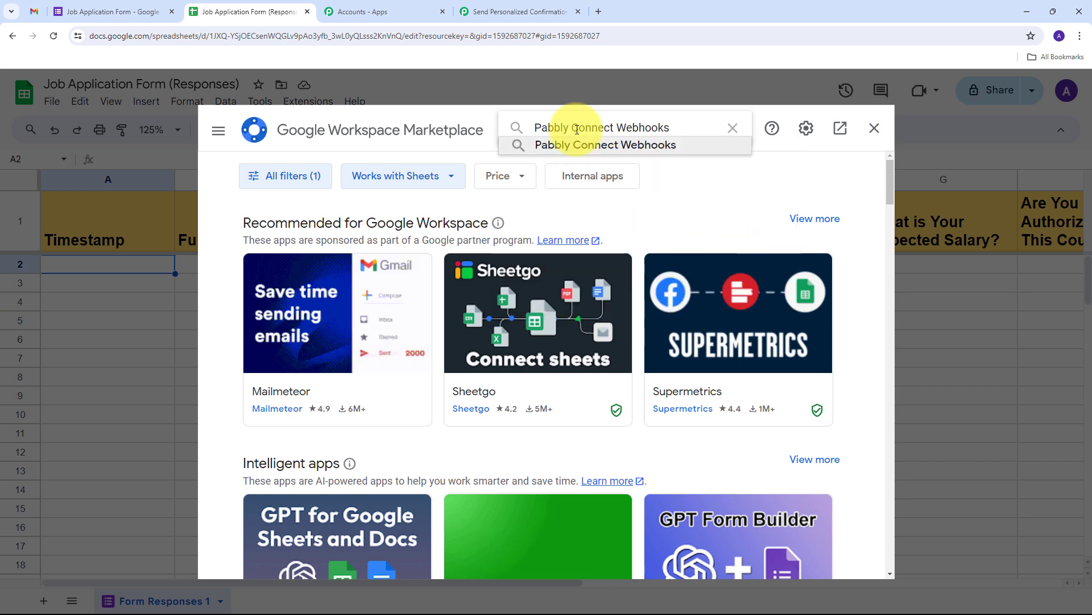
pyautogui.press('Return')
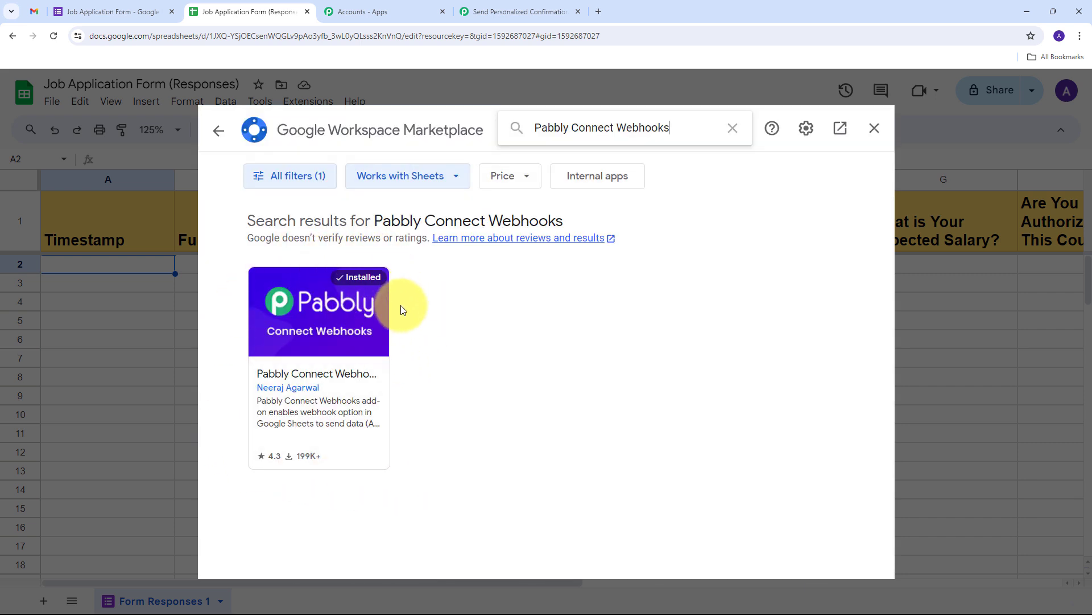
pyautogui.click(347, 317)
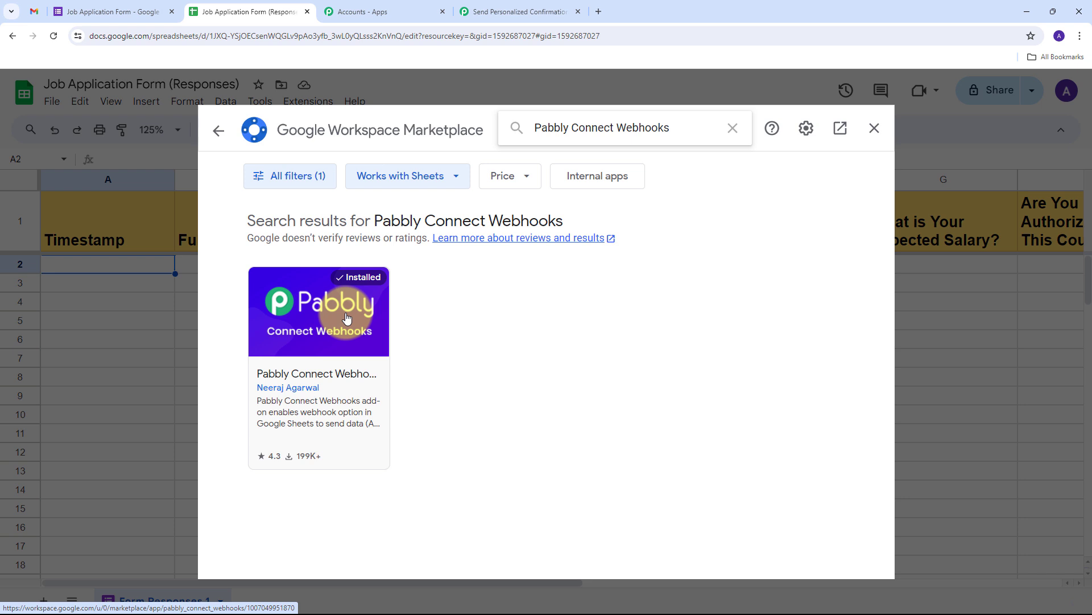
pyautogui.click(874, 129)
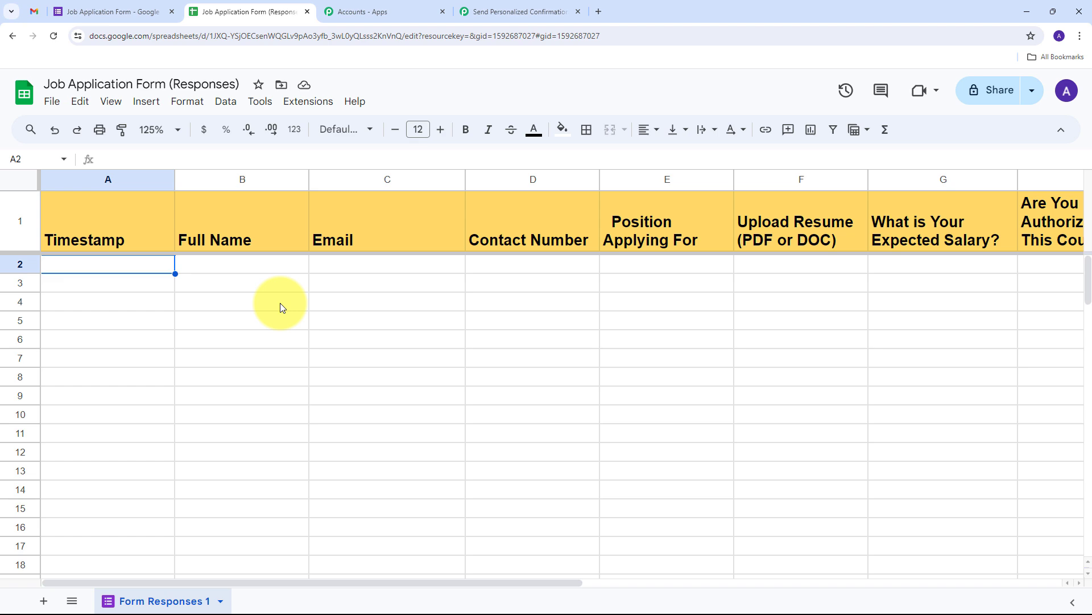
# Select cell A1 and launch Extensions > Pabbly Connect Webhooks > Initial Setup.
pyautogui.click(52, 36)
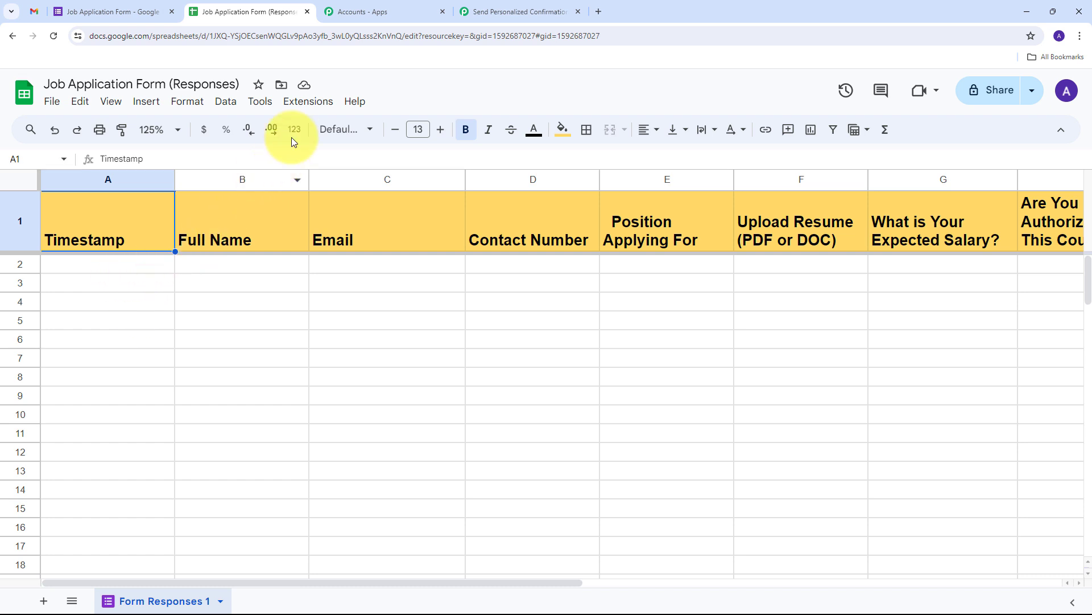
pyautogui.click(307, 106)
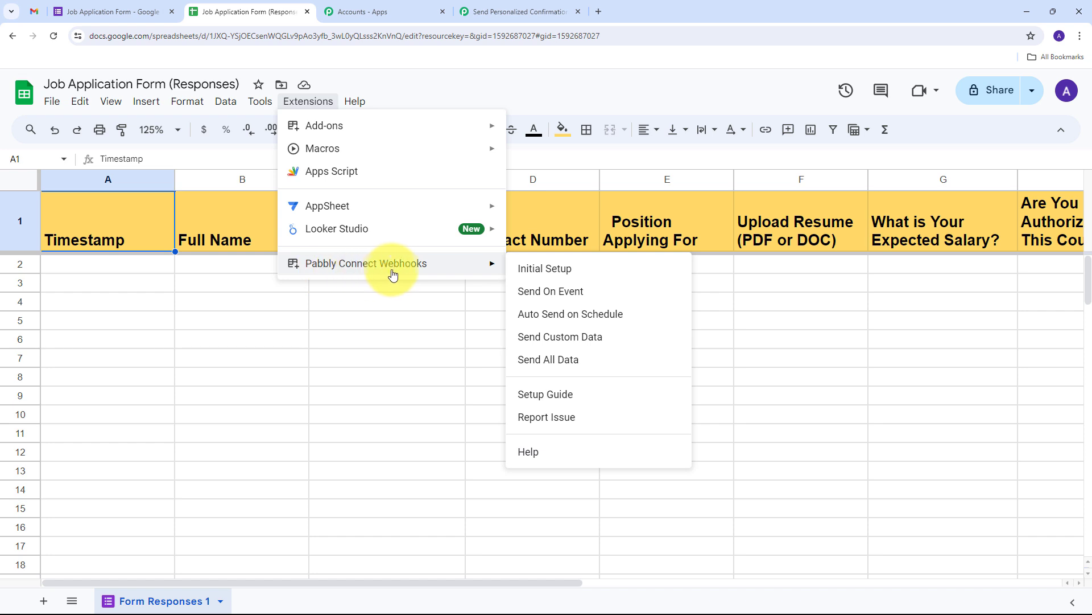
pyautogui.click(565, 277)
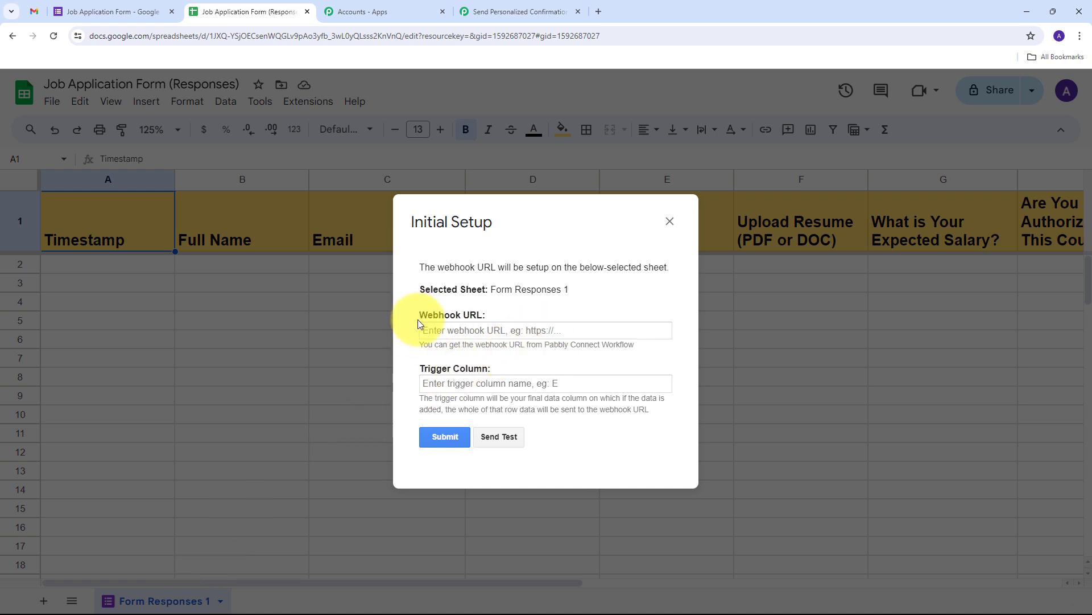
# Paste the webhook URL, set trigger column H, submit the setup and close the dialog.
pyautogui.click(467, 330)
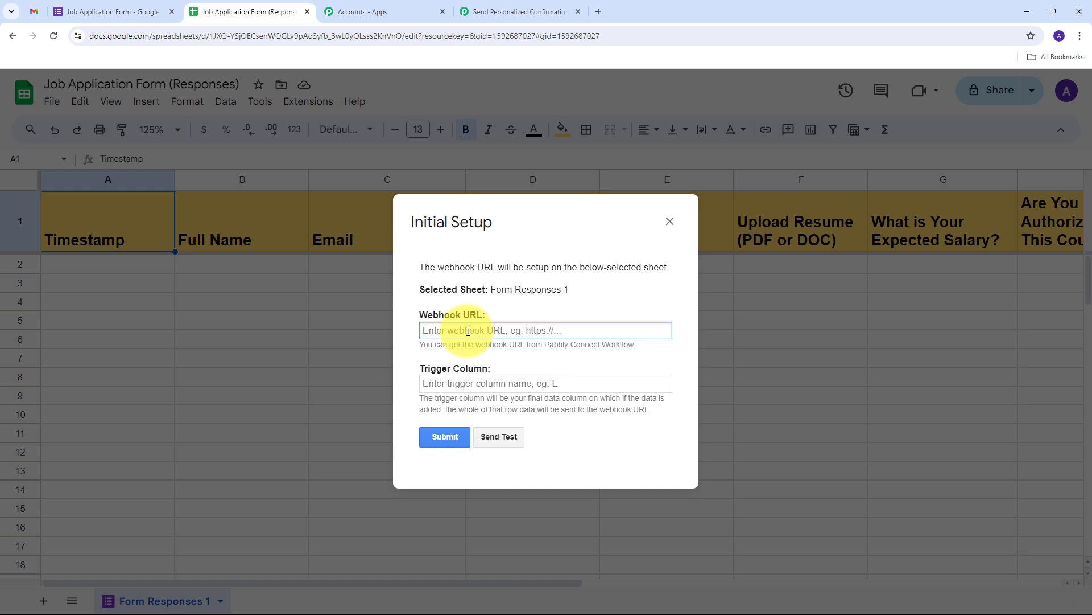
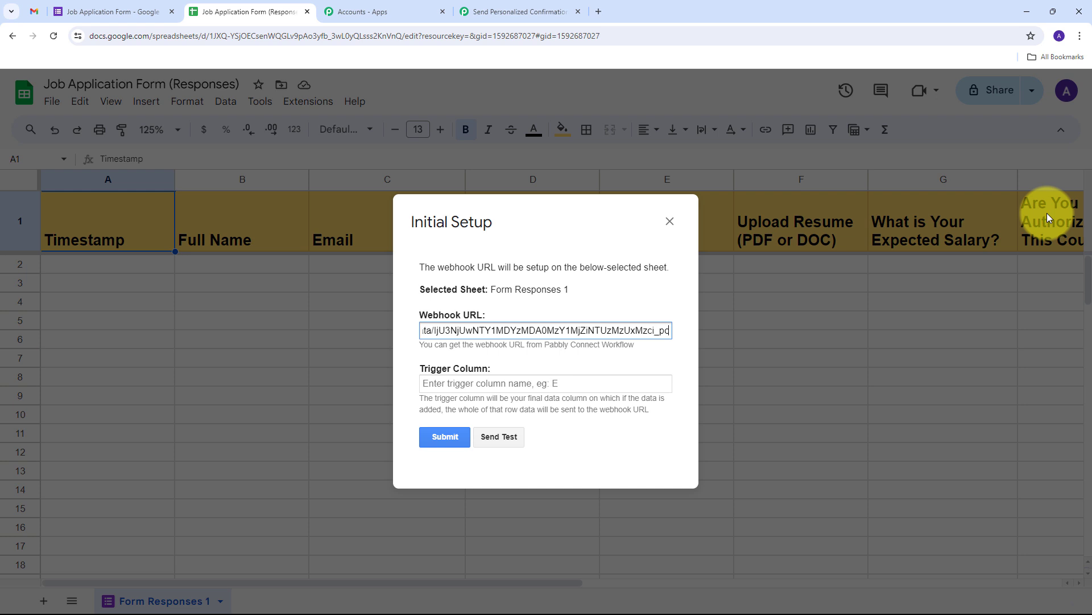
pyautogui.click(474, 385)
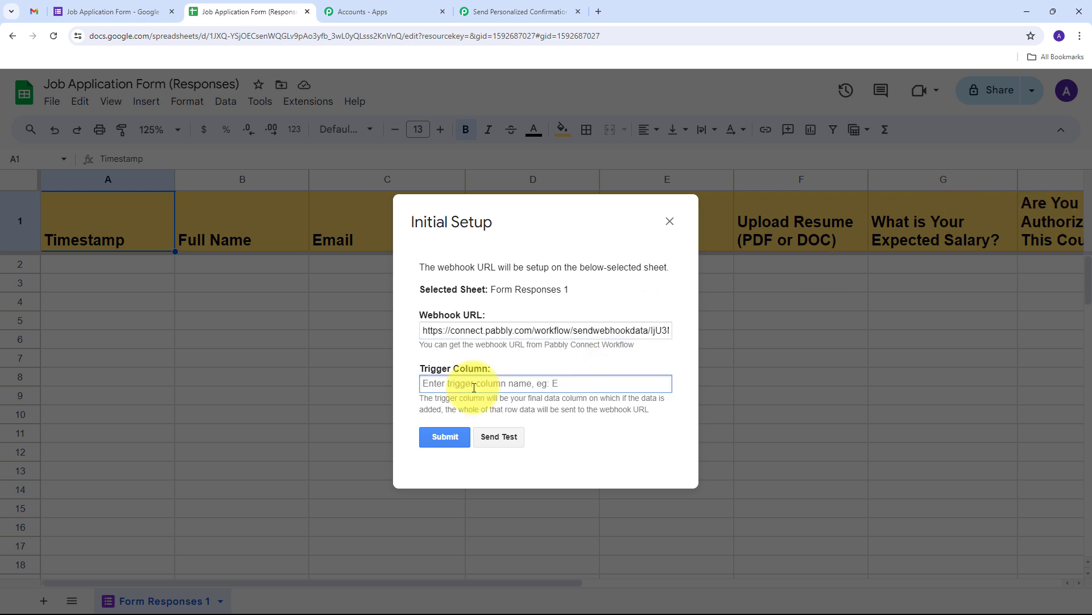
pyautogui.write('h')
pyautogui.press('BackSpace')
pyautogui.write('H')
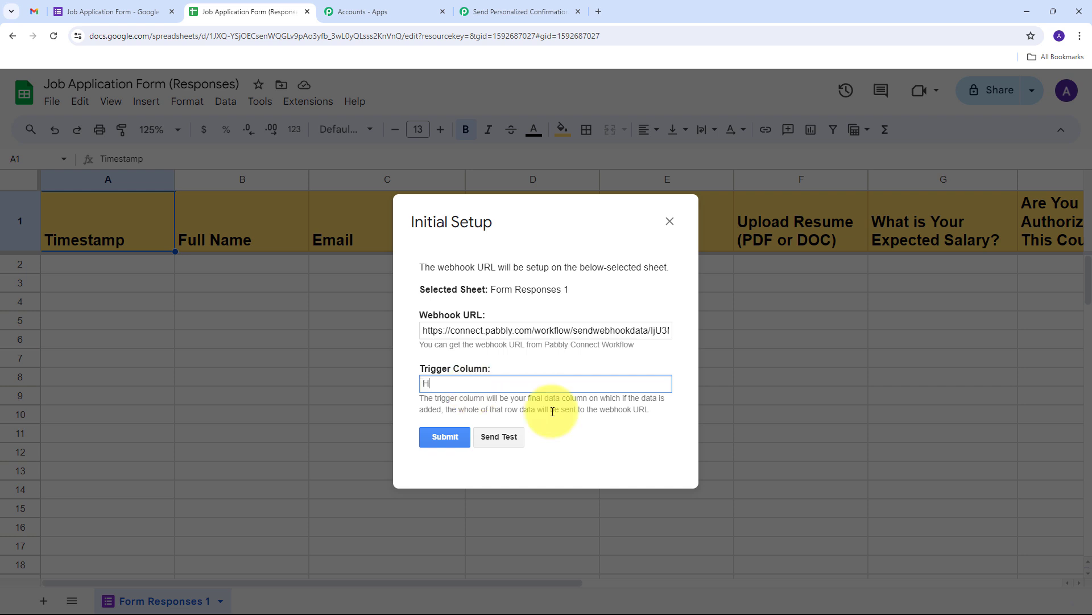
pyautogui.click(446, 436)
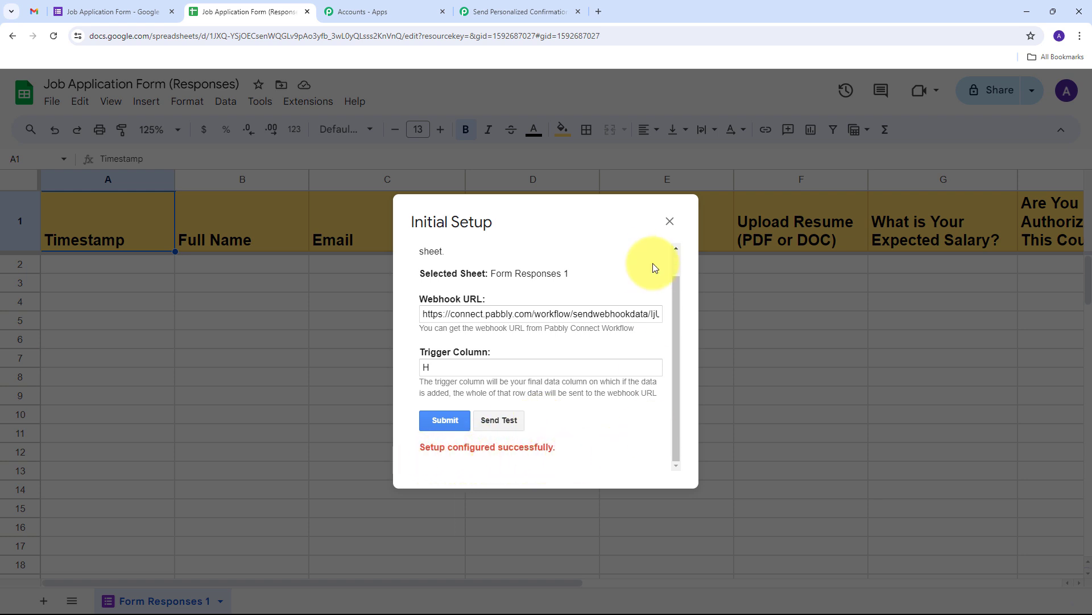
pyautogui.click(670, 222)
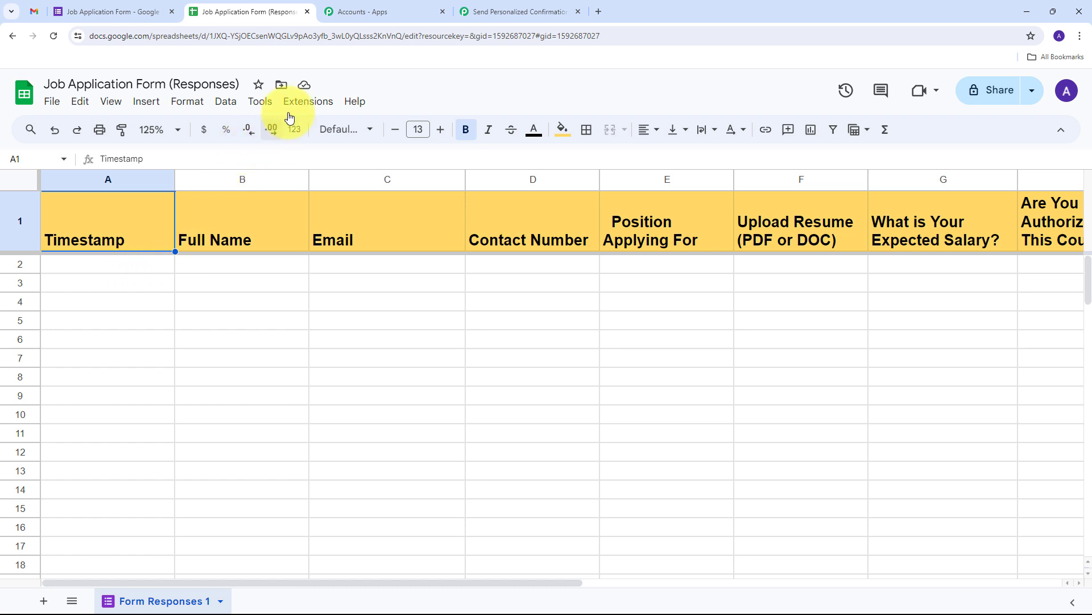
# Run Extensions > Pabbly Connect Webhooks > Send On Event for the responses sheet.
pyautogui.click(310, 103)
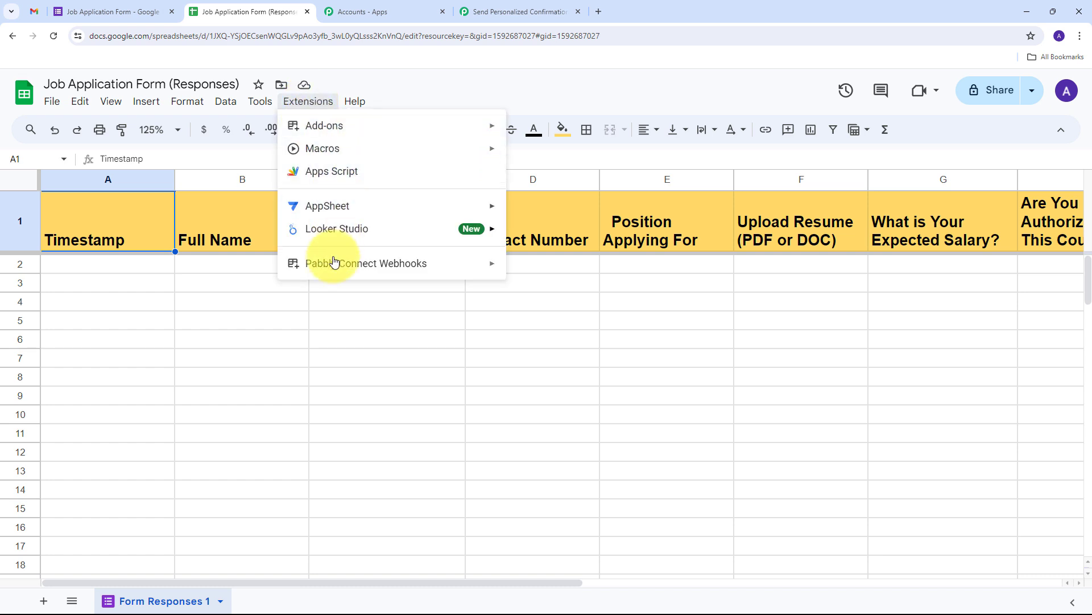
pyautogui.moveTo(316, 269)
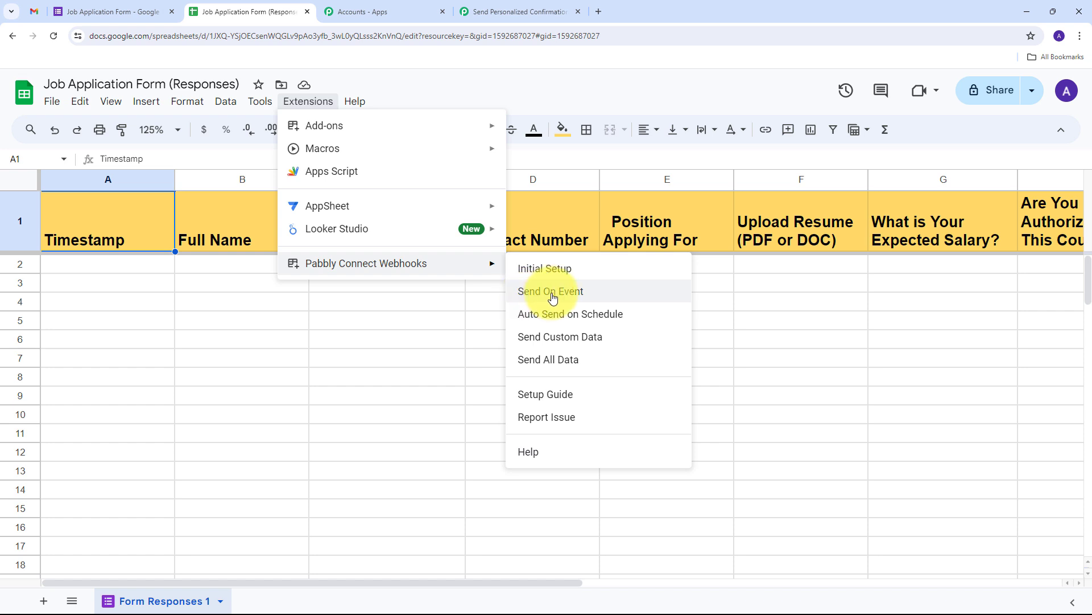
pyautogui.click(552, 297)
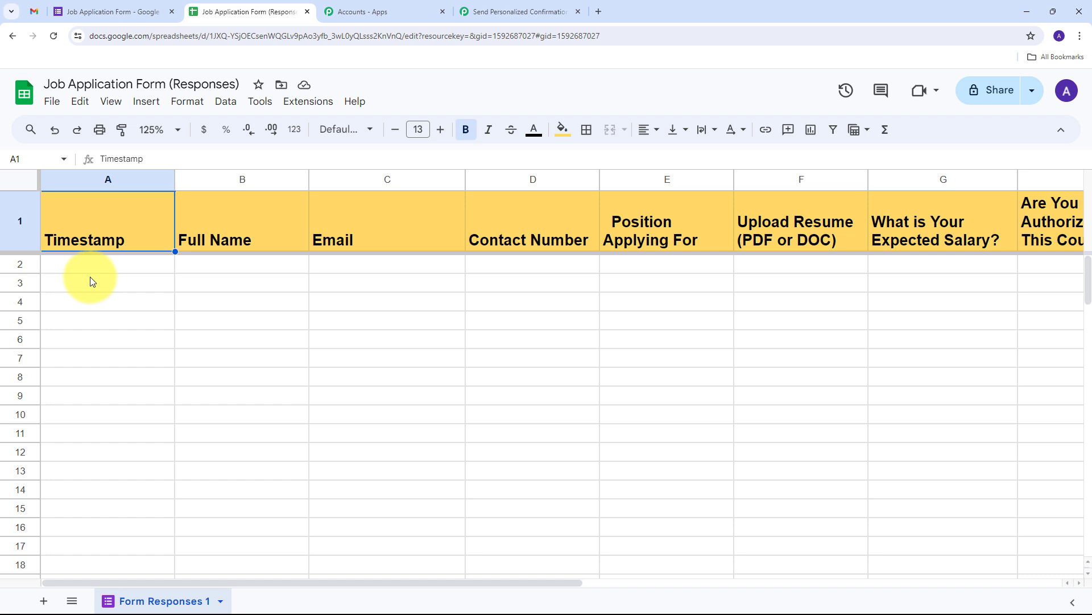
# Check the Pabbly trigger shows Waiting For Webhook Response, then return to the form editor.
pyautogui.click(484, 11)
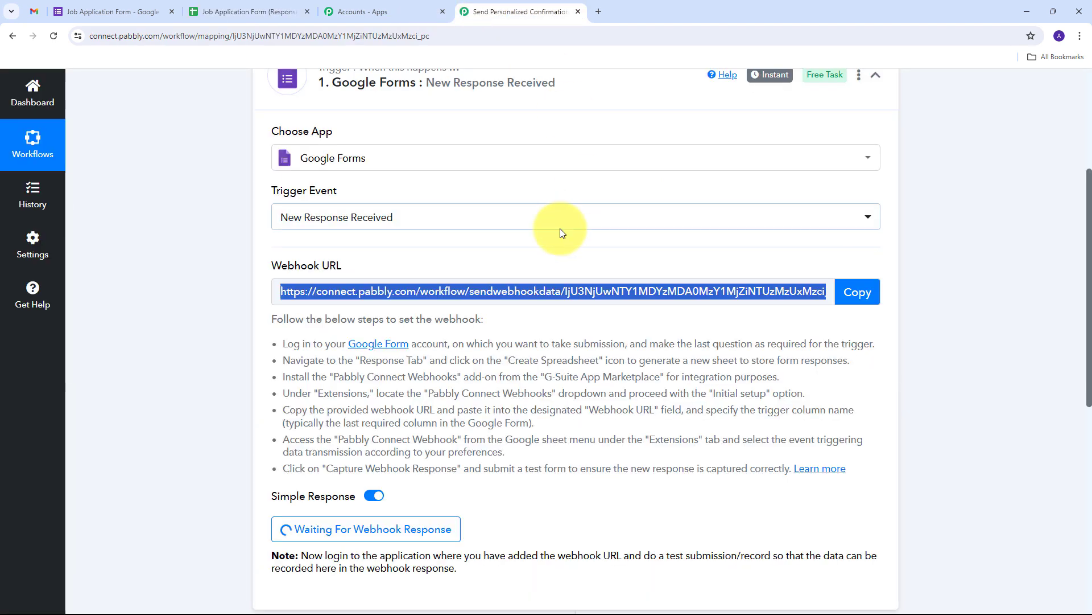
pyautogui.scroll(-4, 562, 233)
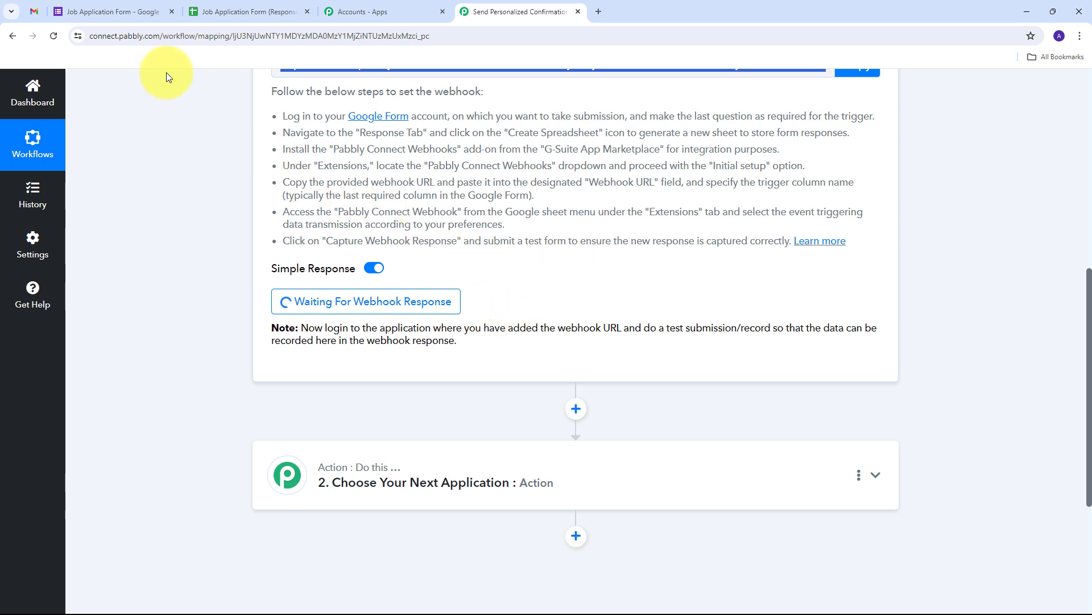
pyautogui.click(95, 4)
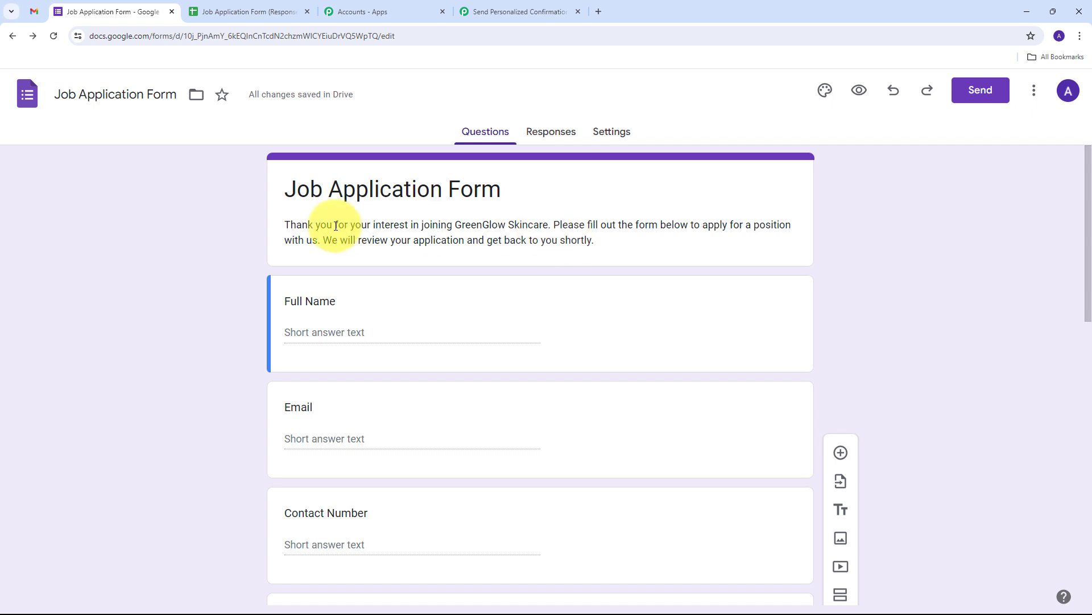
# Preview the live form and enter a test applicant's full name, e-mail and contact number.
pyautogui.click(859, 91)
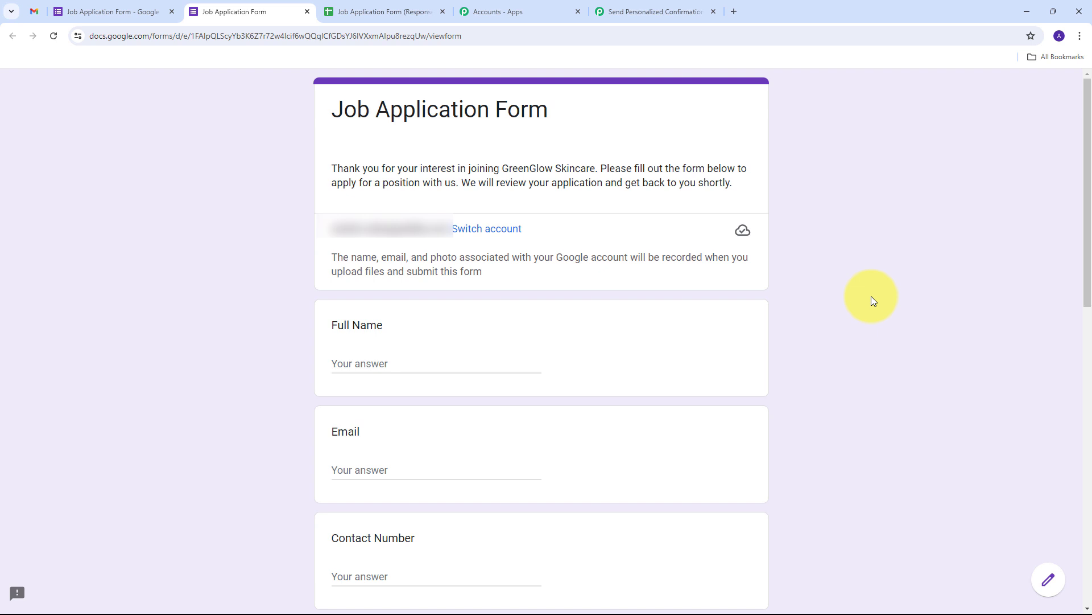
pyautogui.scroll(-4, 883, 293)
pyautogui.click(363, 134)
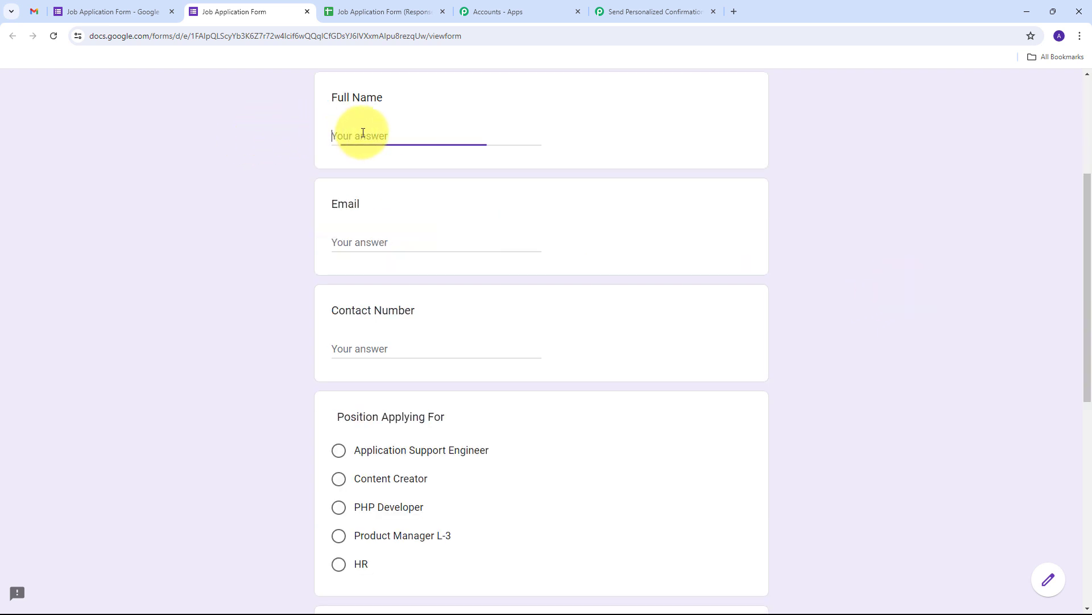
pyautogui.press('Tab')
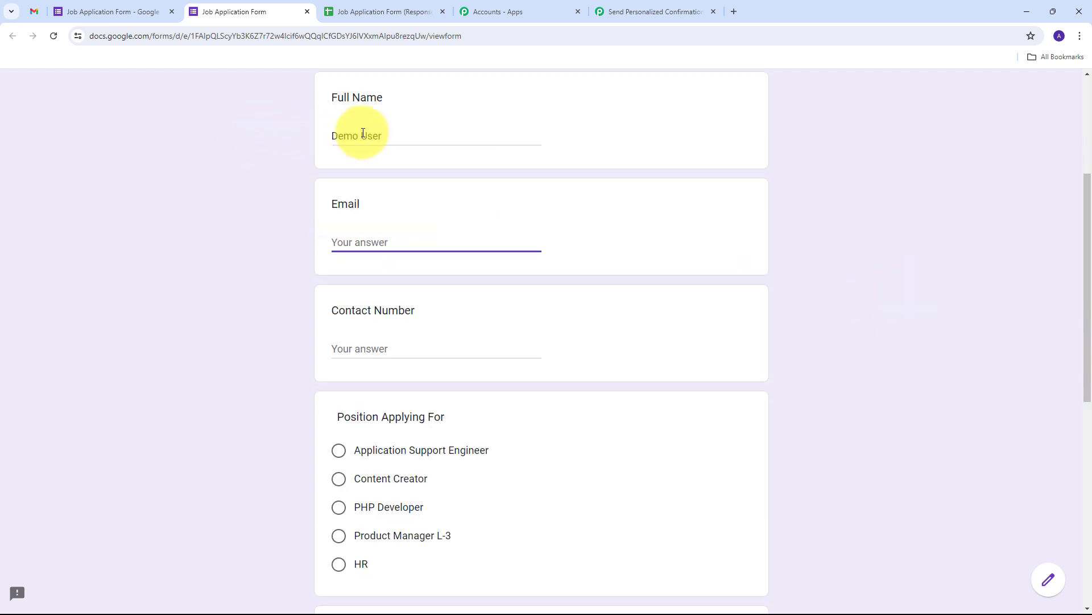
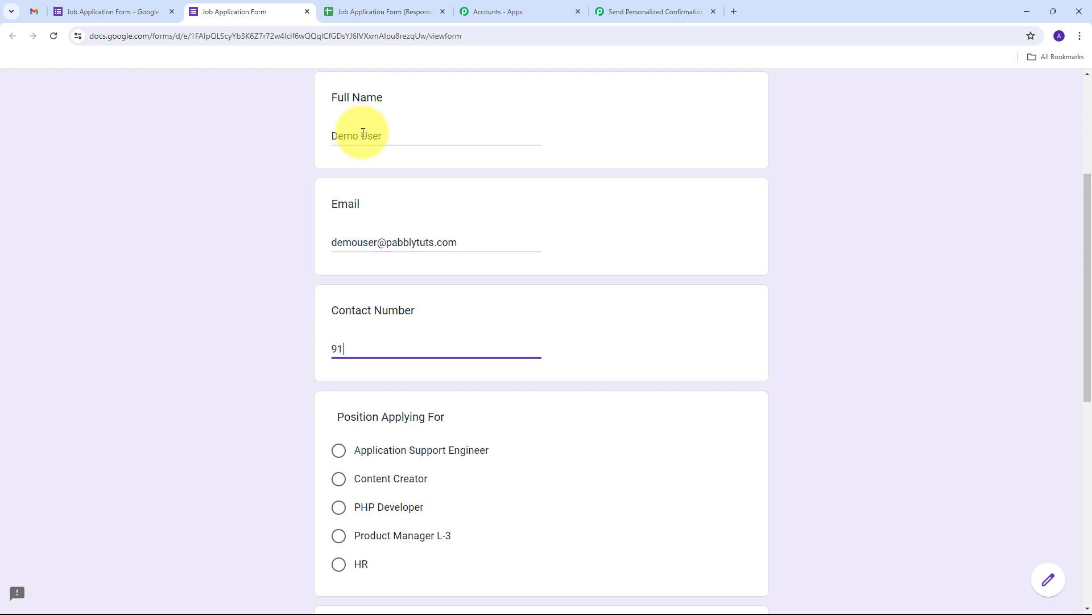
# Select PHP Developer as the position applied for.
pyautogui.scroll(-2, 397, 268)
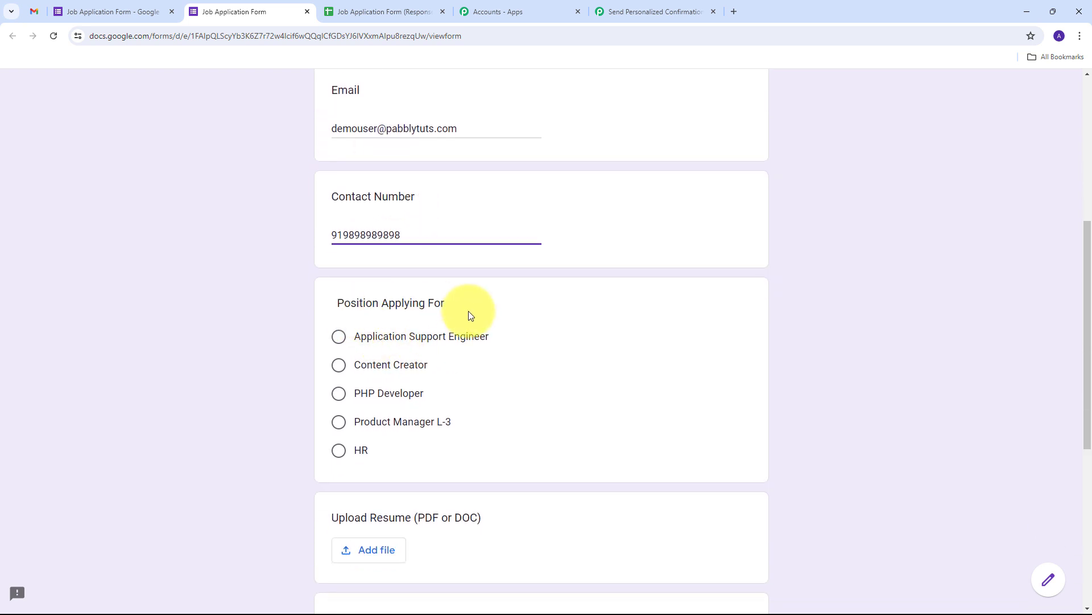
pyautogui.click(342, 397)
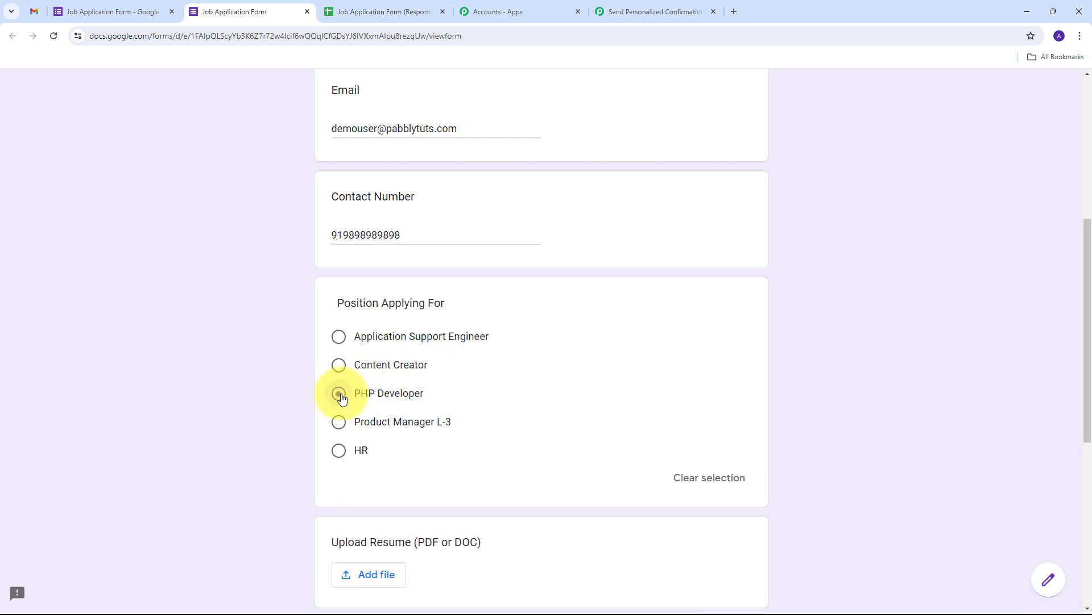
pyautogui.scroll(-5, 574, 313)
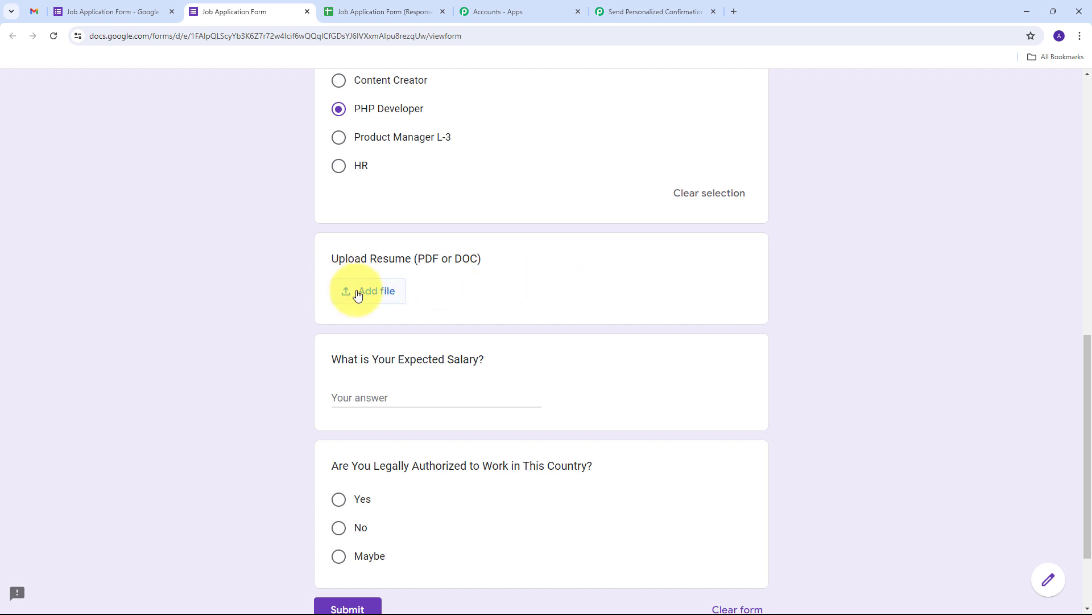
# Upload Blue Simple Professional CV Resume.pdf from Downloads as the resume answer.
pyautogui.click(376, 291)
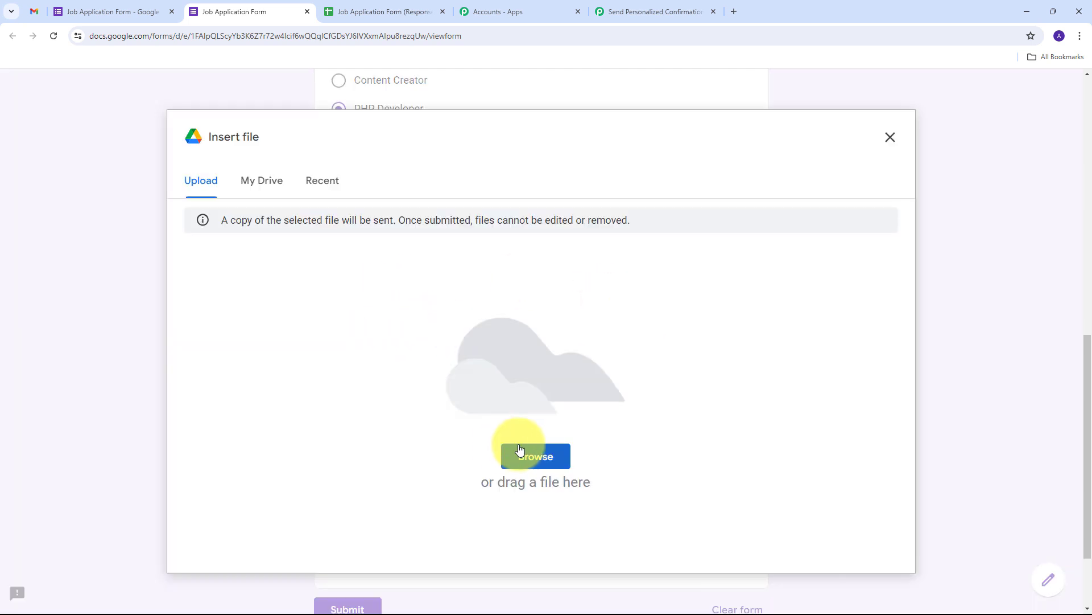
pyautogui.click(533, 461)
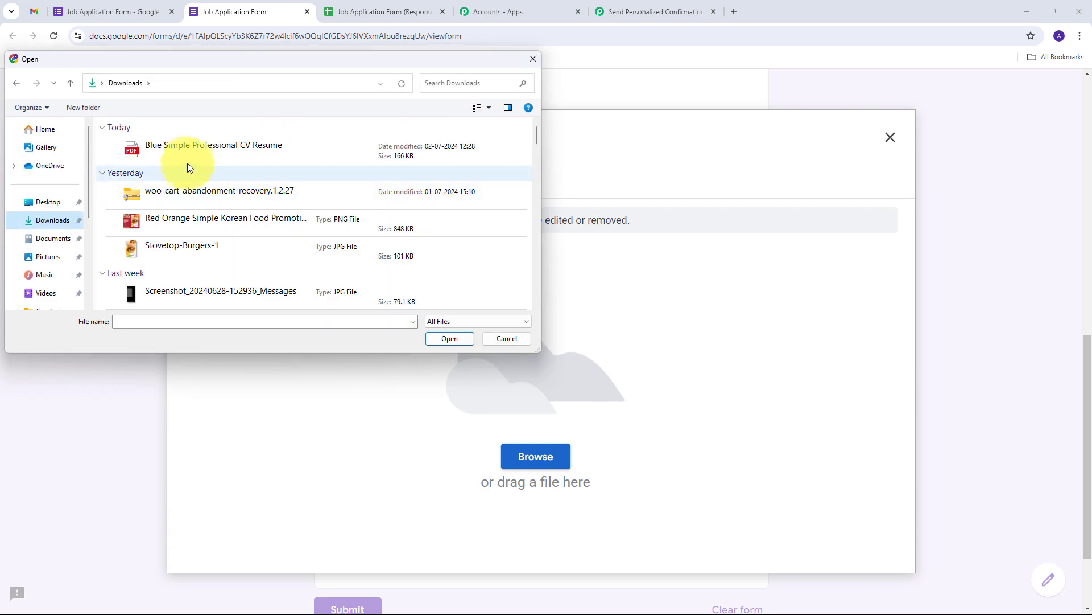
pyautogui.doubleClick(214, 149)
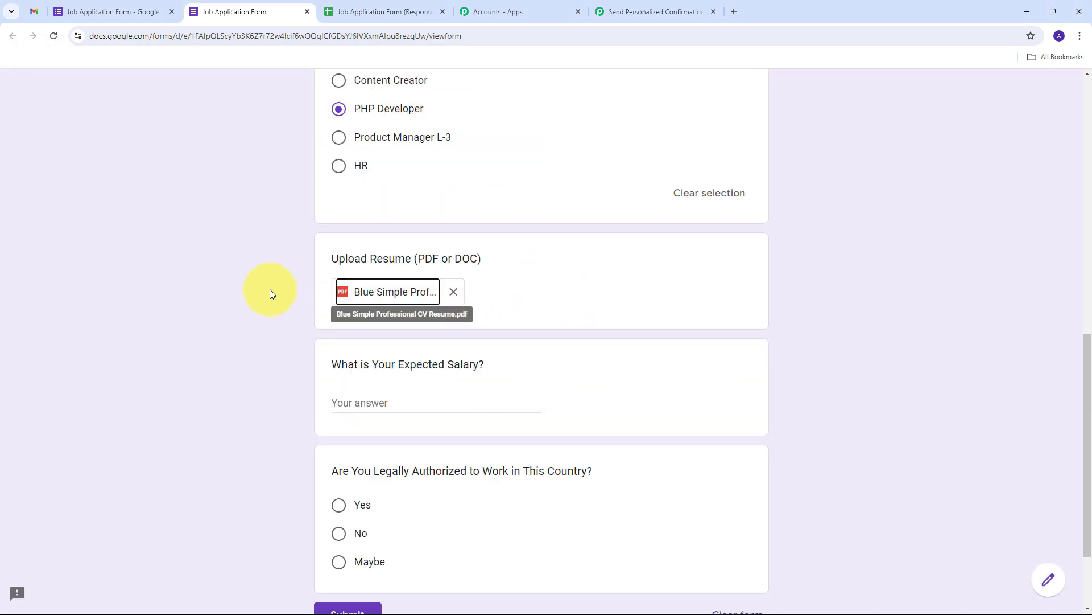
pyautogui.scroll(-2, 365, 340)
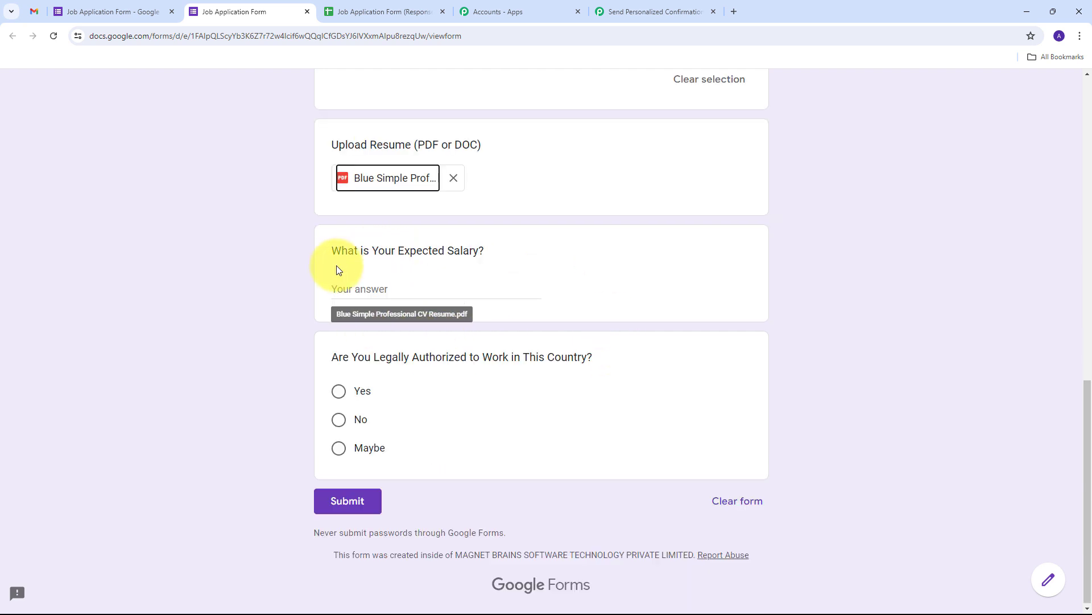
# Enter 4.5 lpa as expected salary, choose Yes for work authorization, and submit the form.
pyautogui.click(356, 290)
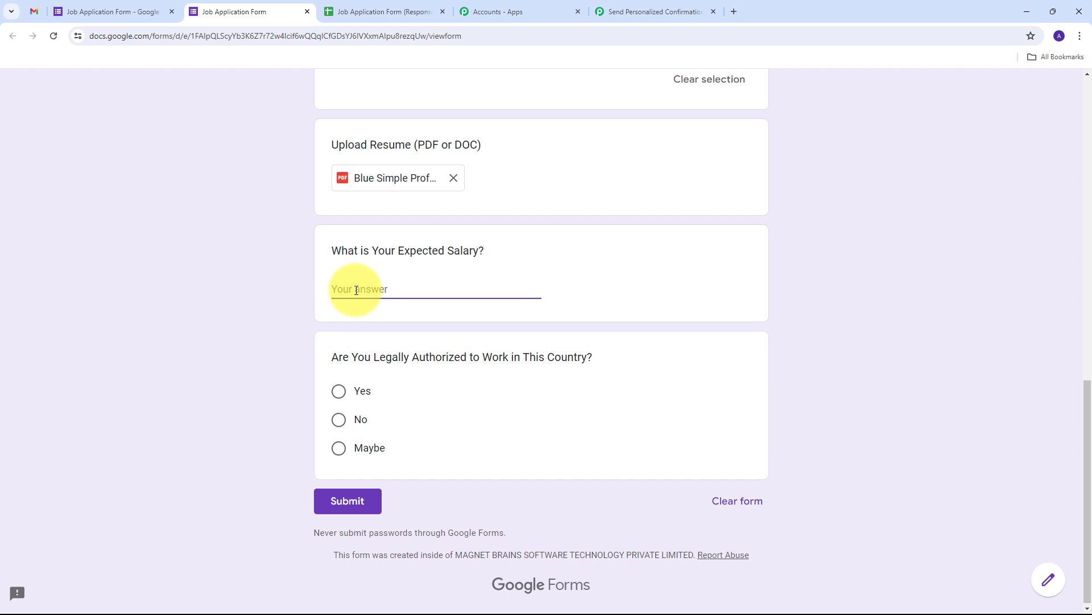
pyautogui.write('4.5 lpa')
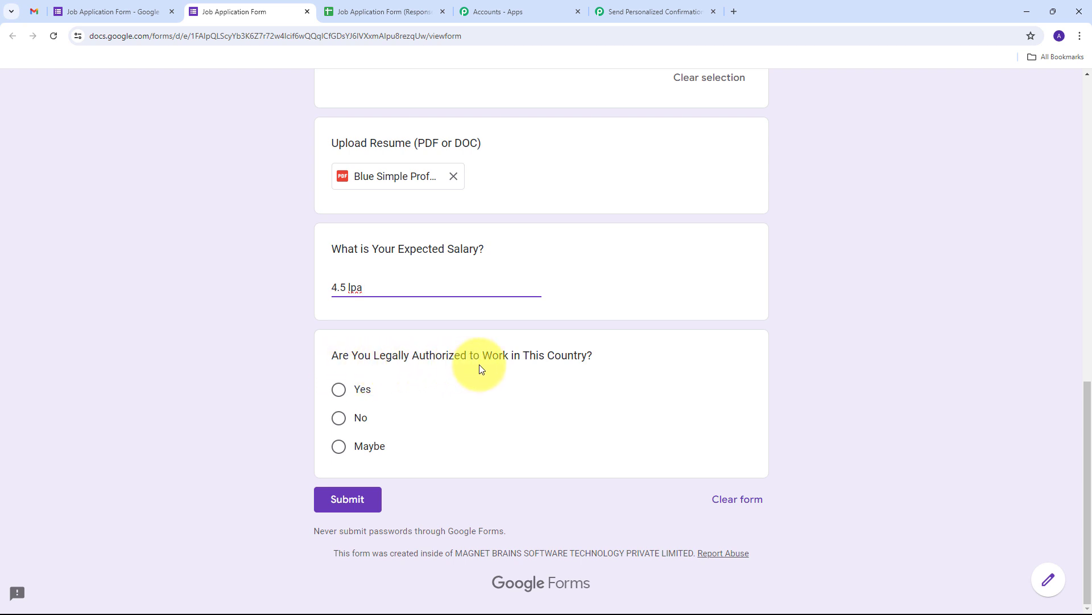
pyautogui.click(342, 390)
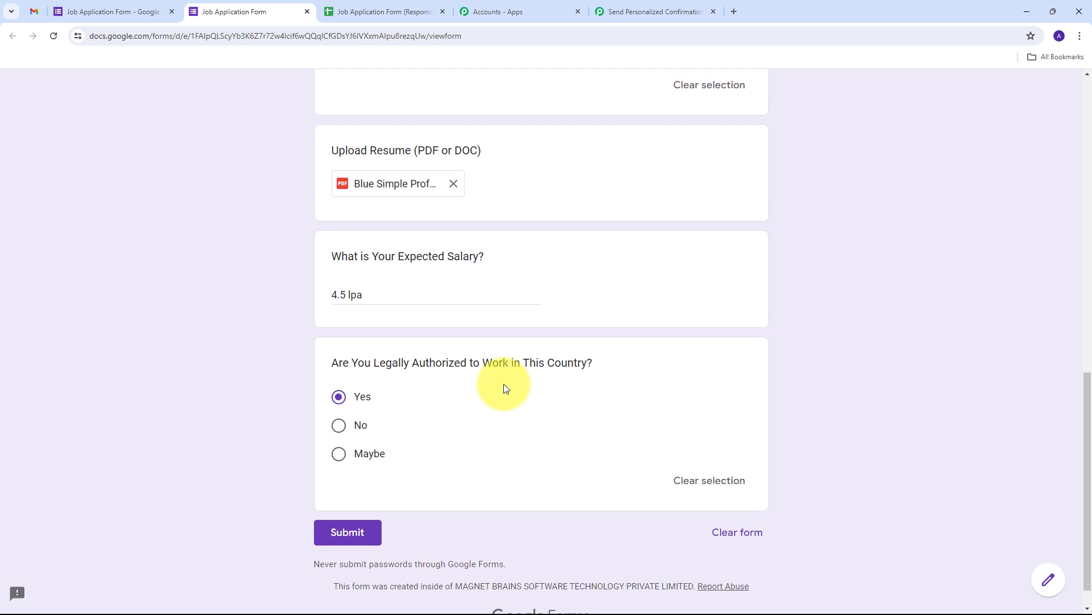
pyautogui.scroll(2, 504, 383)
pyautogui.scroll(-2, 432, 382)
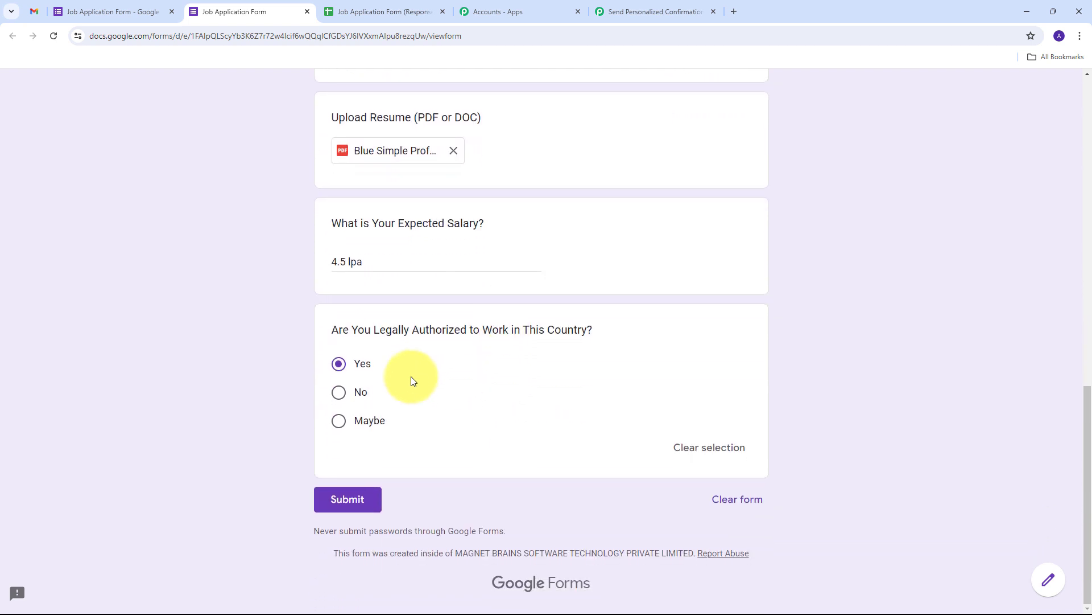
pyautogui.click(347, 503)
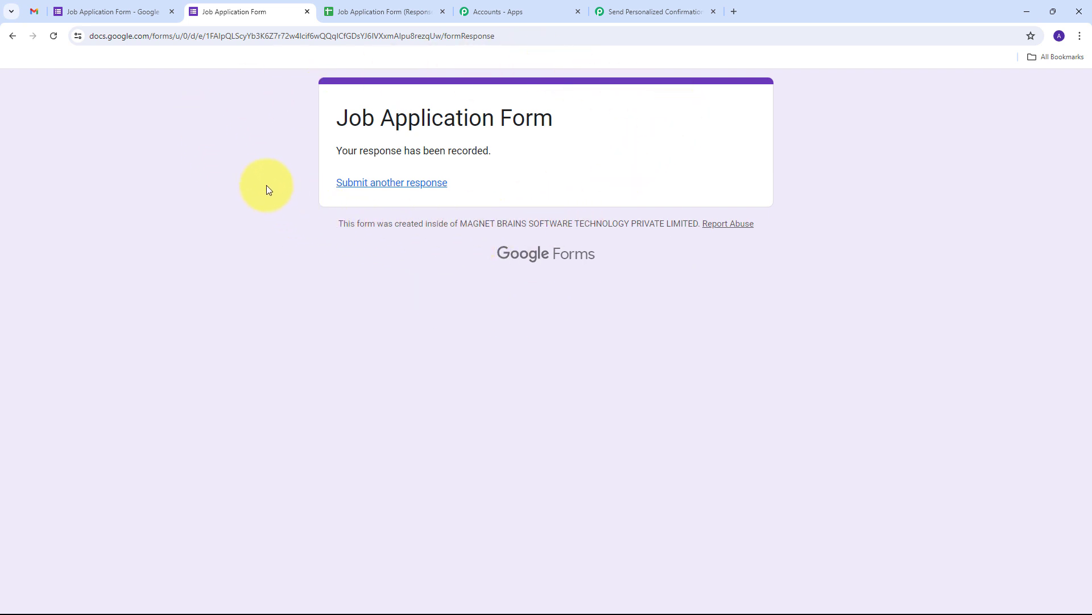
# Check row 2 of the responses sheet for the new PHP Developer, 4.5 lpa, Yes entry.
pyautogui.click(376, 4)
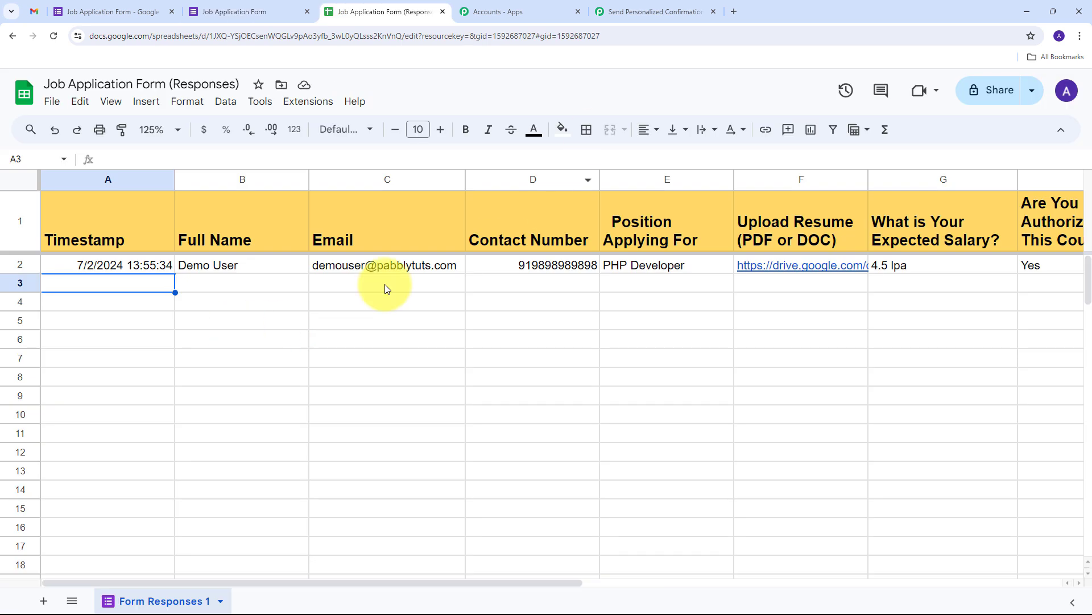
pyautogui.click(20, 264)
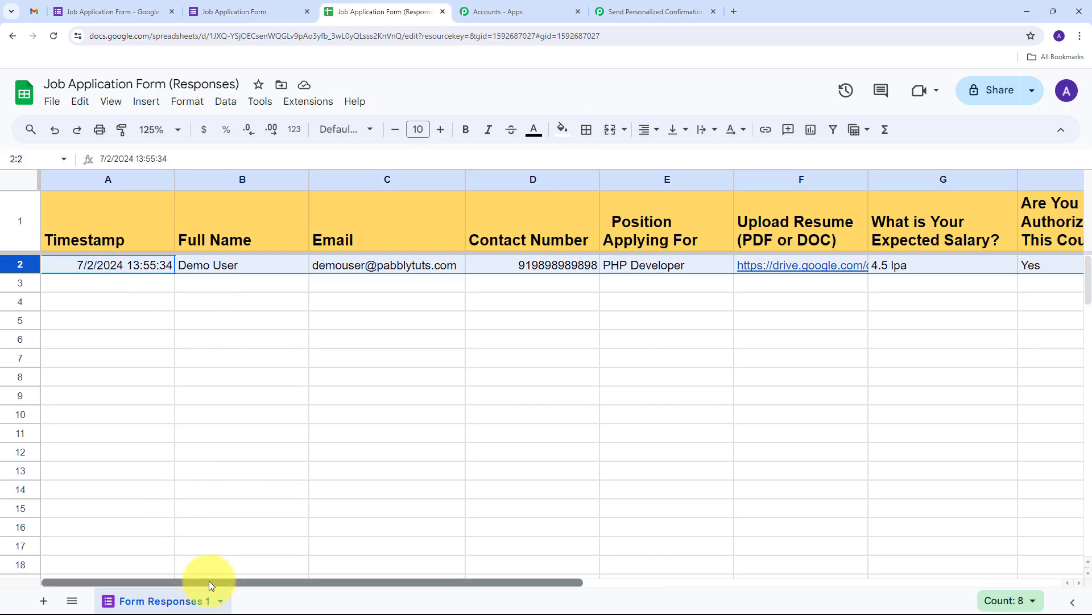
pyautogui.moveTo(209, 581); pyautogui.dragTo(225, 602)
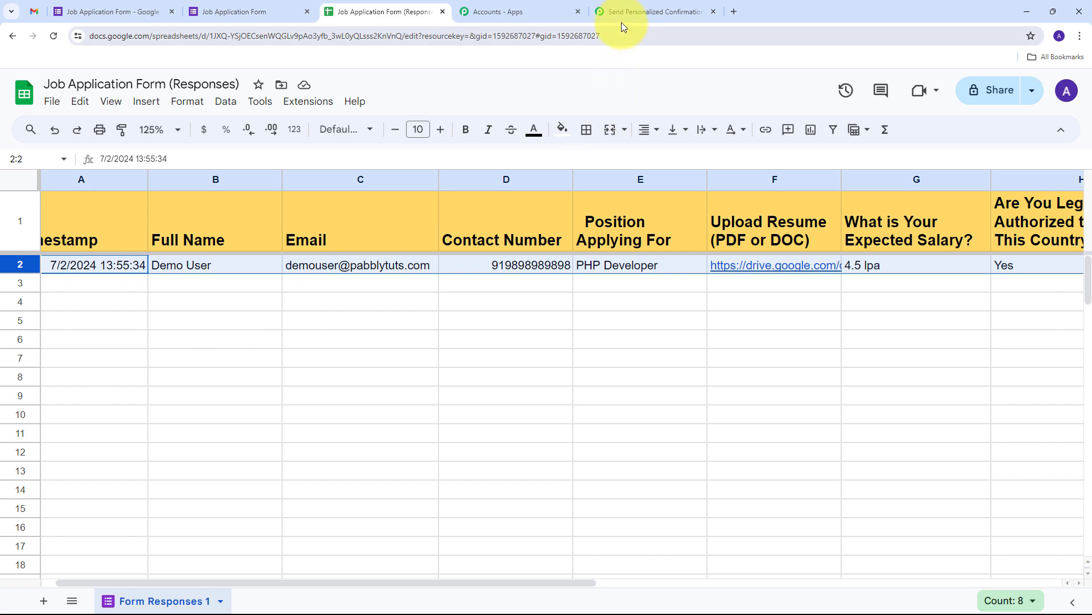
# Check the captured expected salary, TriggerColumn and spreadsheet name values in the trigger response.
pyautogui.click(638, 6)
pyautogui.scroll(-3, 959, 283)
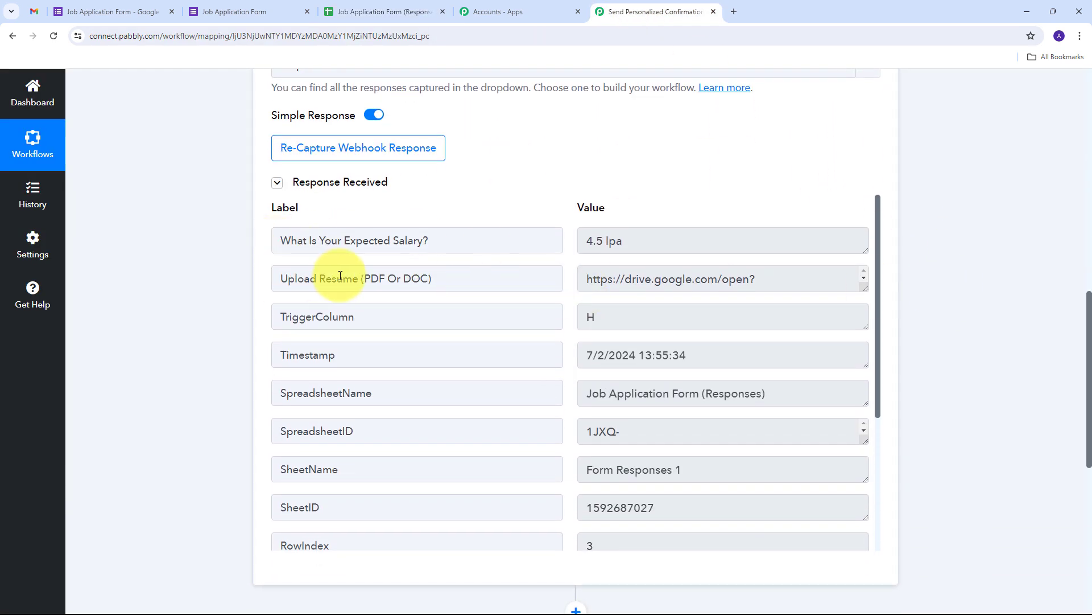
pyautogui.tripleClick(688, 245)
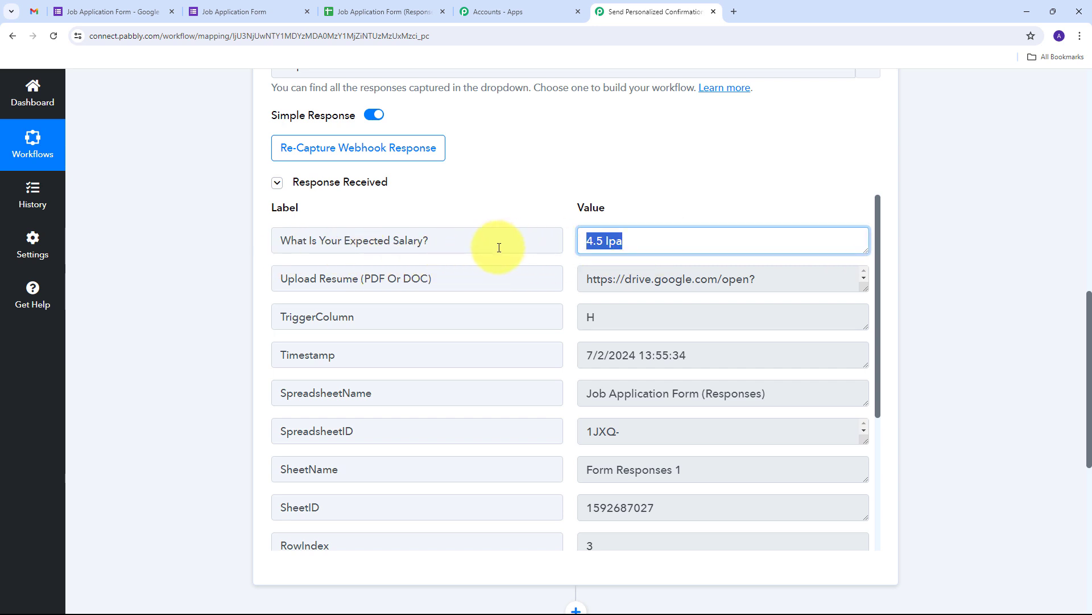
pyautogui.scroll(-1, 626, 279)
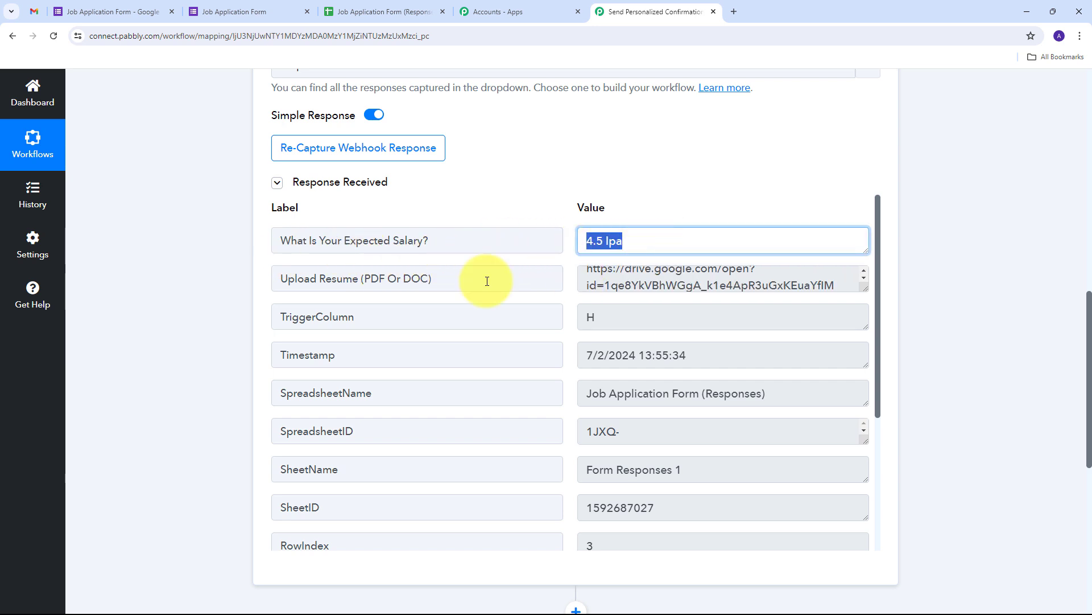
pyautogui.tripleClick(597, 317)
pyautogui.scroll(-1, 682, 321)
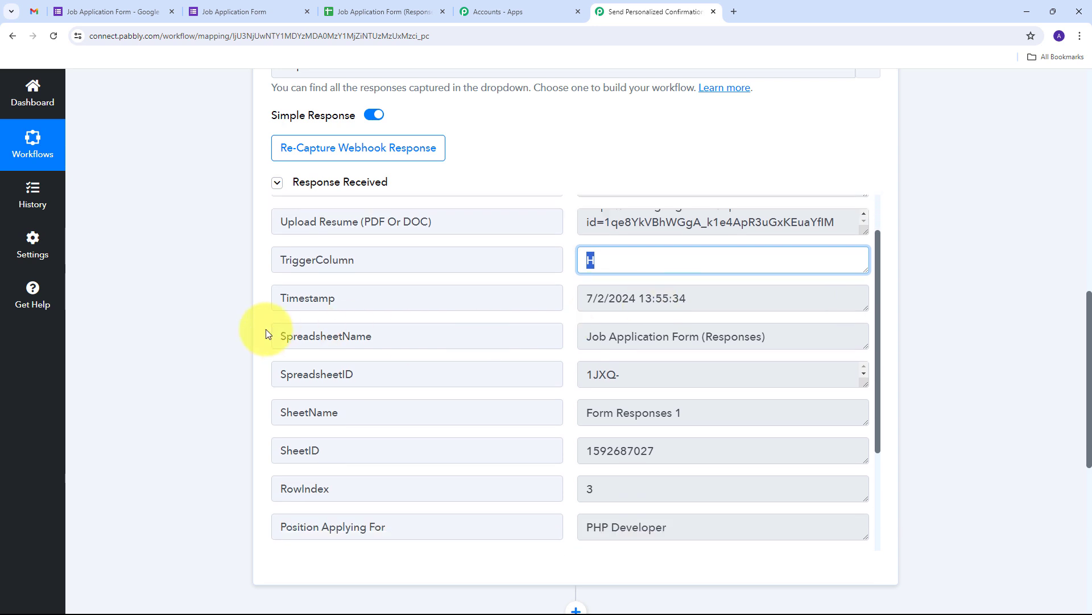
pyautogui.tripleClick(830, 333)
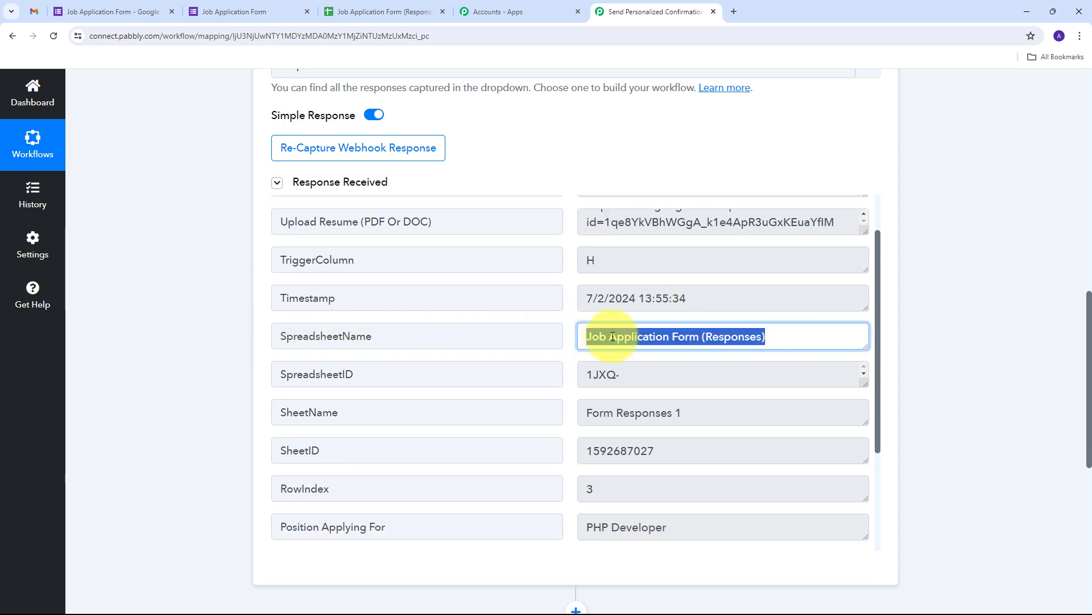
pyautogui.scroll(-1, 522, 387)
pyautogui.scroll(-3, 522, 387)
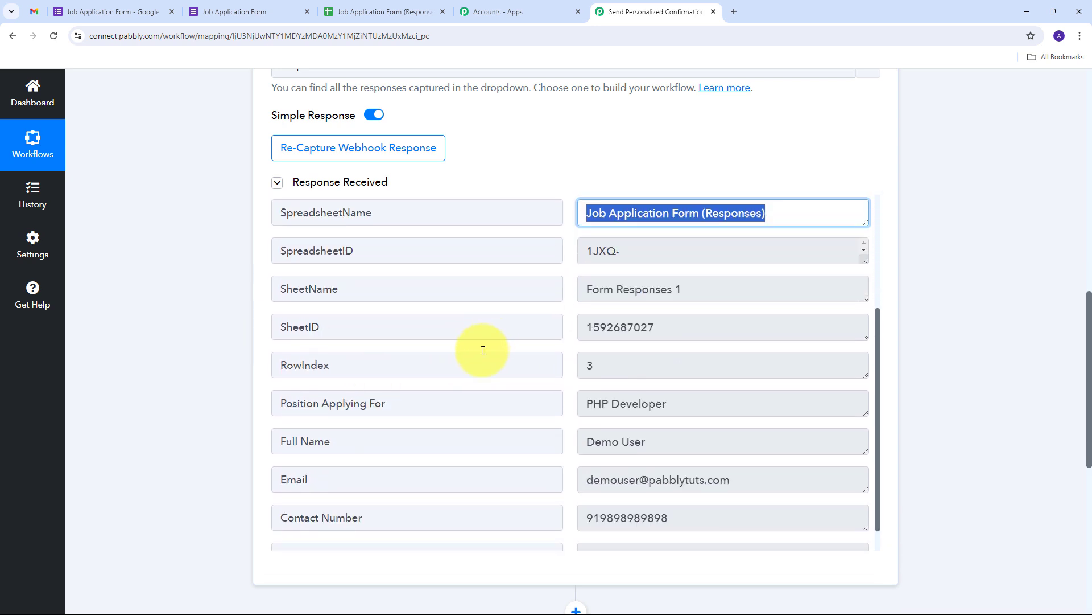
# Check the captured position, full name, e-mail and contact number values.
pyautogui.moveTo(748, 377); pyautogui.dragTo(578, 373)
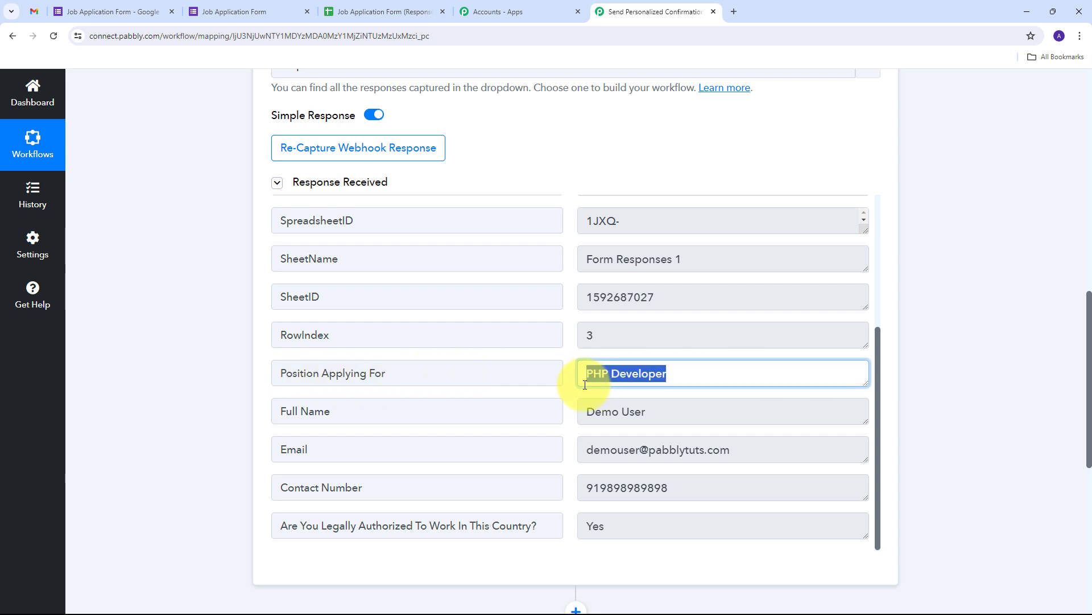
pyautogui.click(682, 413)
pyautogui.moveTo(681, 413); pyautogui.dragTo(556, 415)
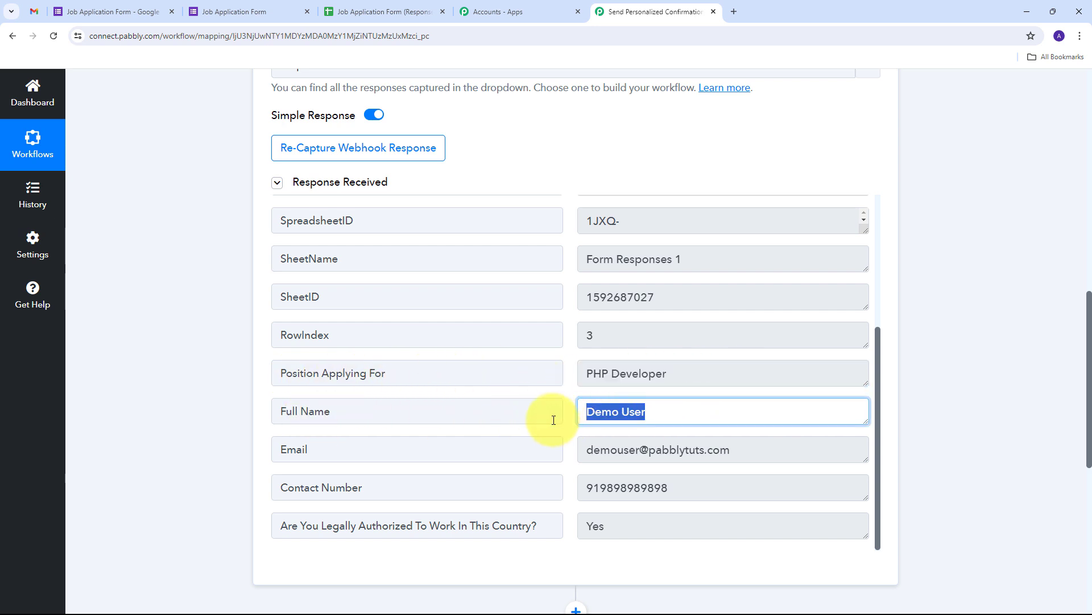
pyautogui.moveTo(728, 450); pyautogui.dragTo(510, 455)
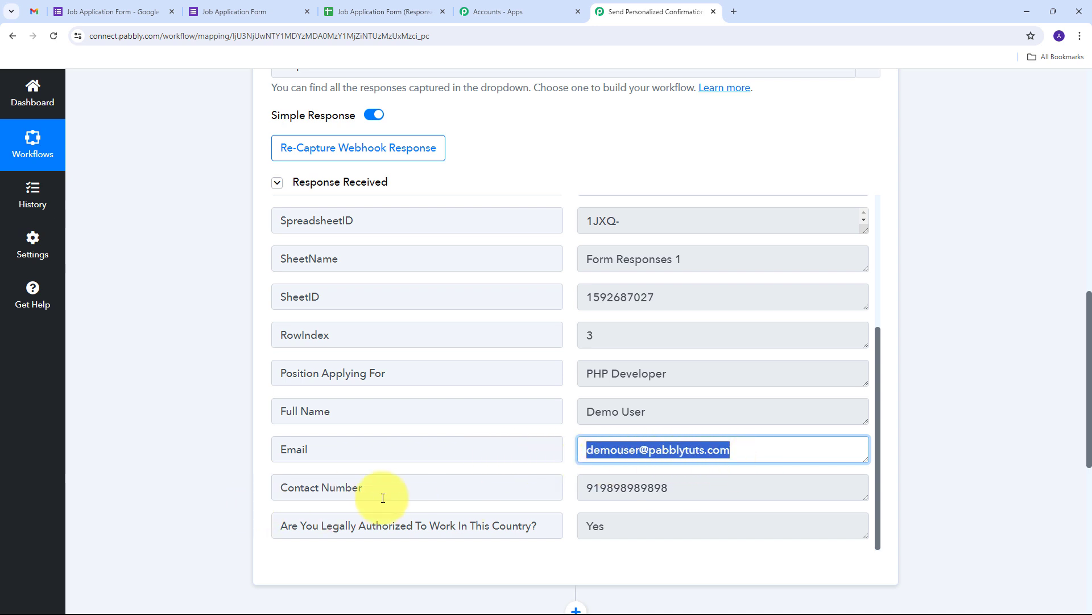
pyautogui.moveTo(719, 501); pyautogui.dragTo(500, 499)
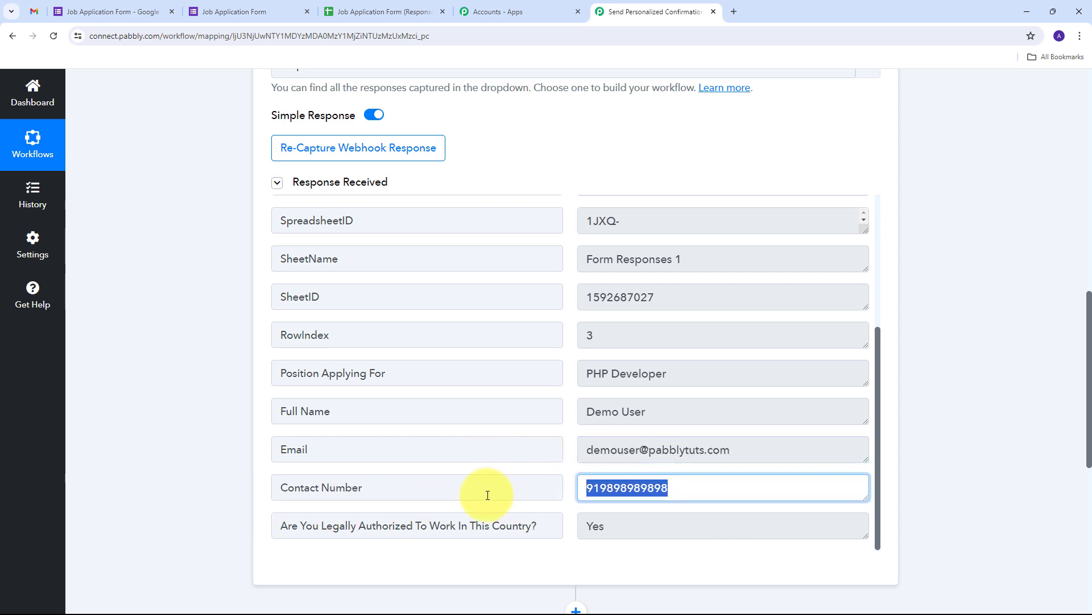
pyautogui.scroll(3, 534, 466)
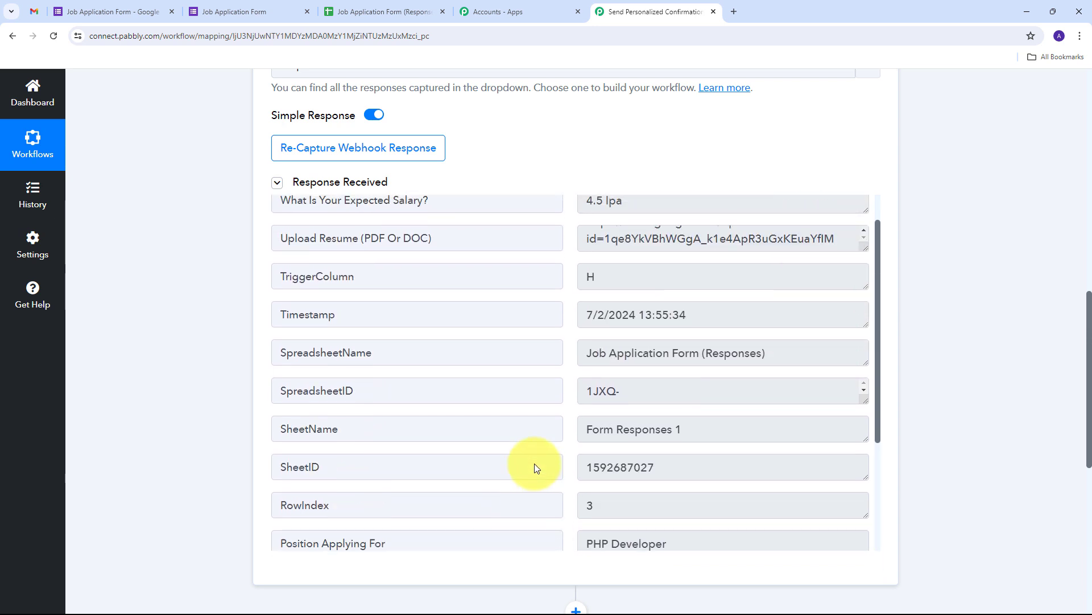
pyautogui.scroll(3, 534, 463)
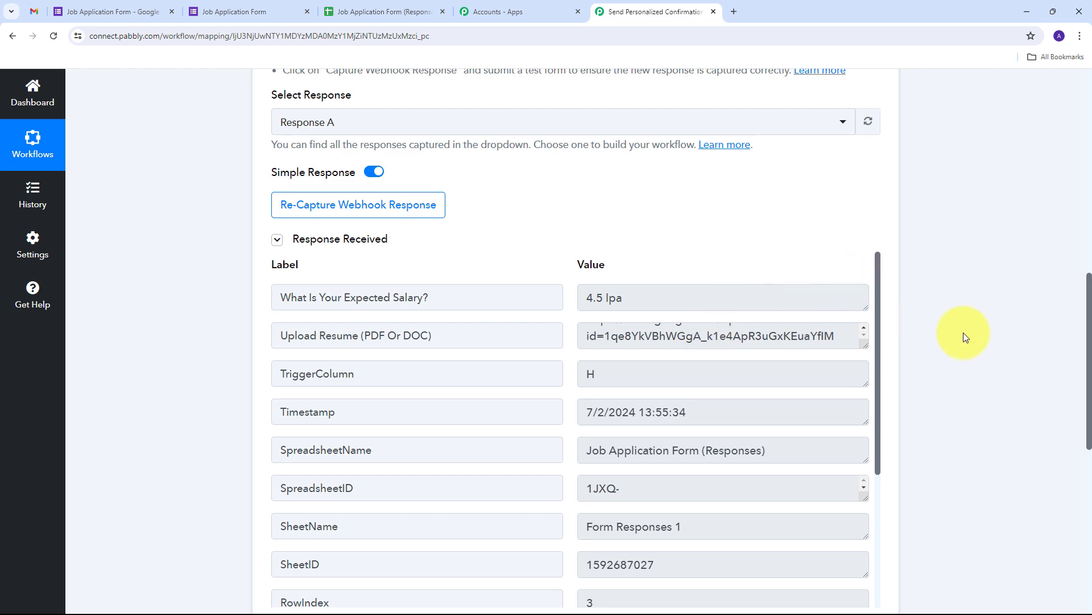
pyautogui.scroll(-8, 960, 263)
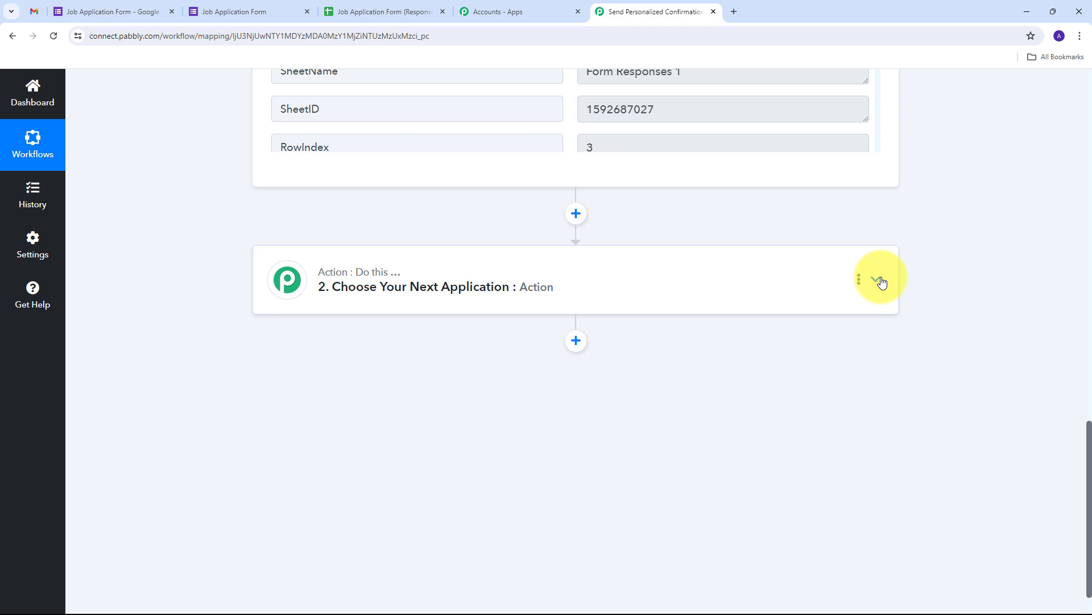
# Set the second step's app to Gmail with Send Email (V1) as its action event.
pyautogui.click(881, 282)
pyautogui.click(321, 316)
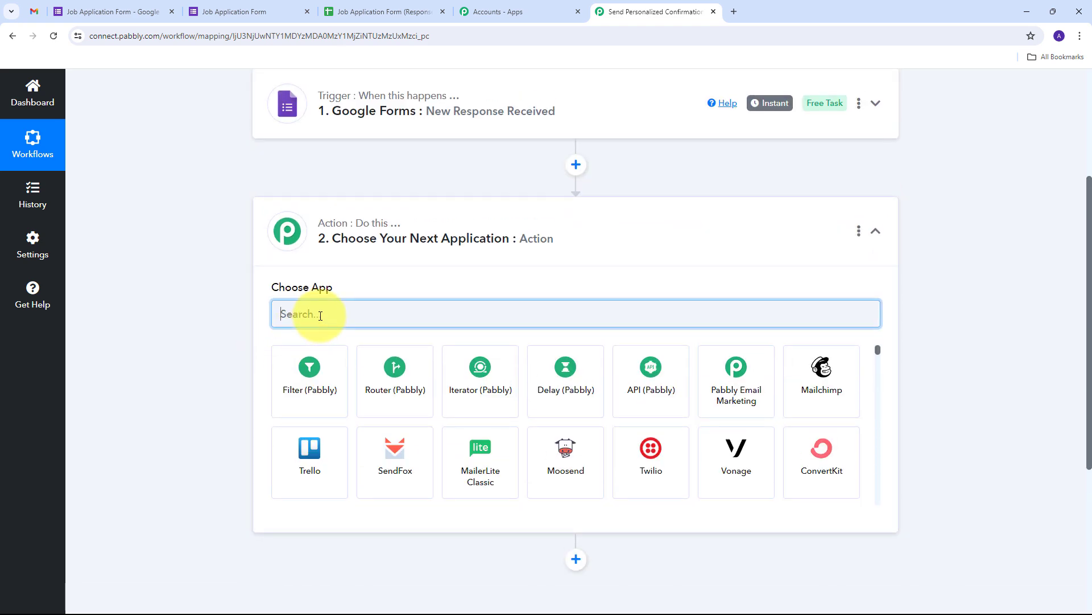
pyautogui.write('Gmail')
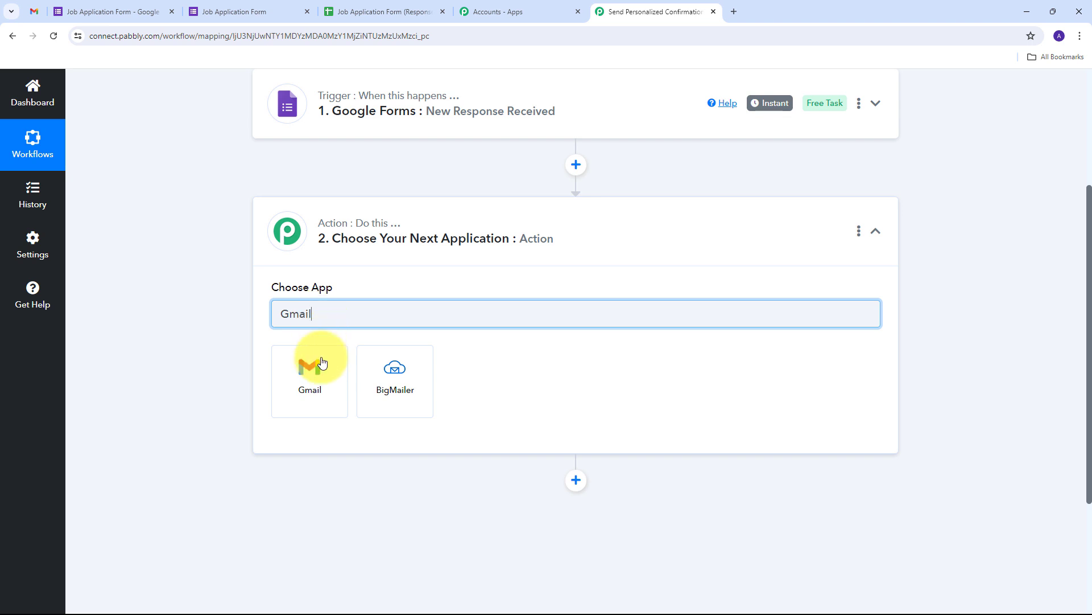
pyautogui.click(307, 381)
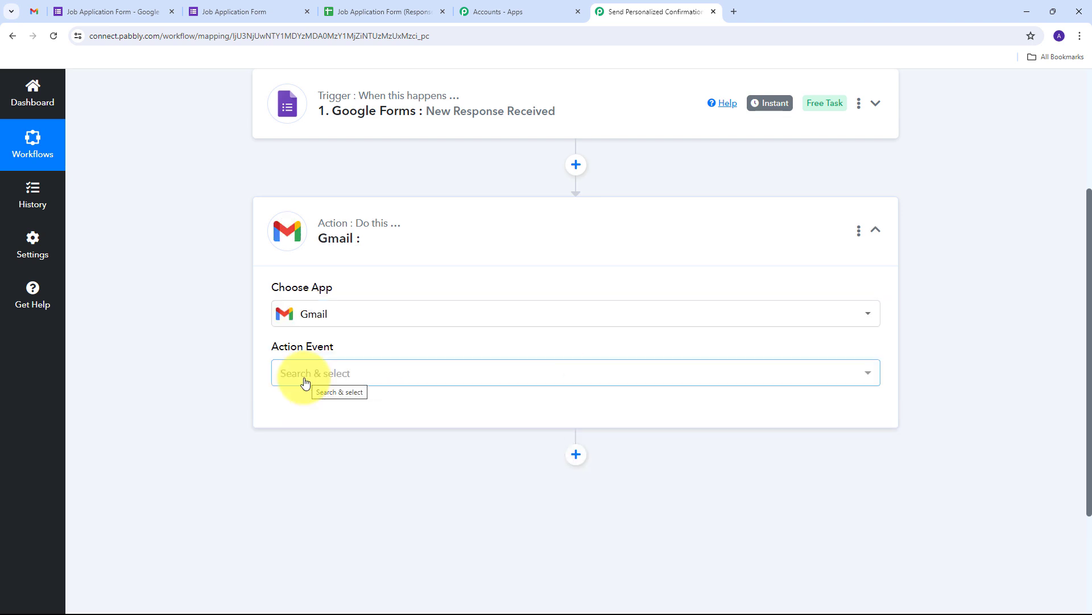
pyautogui.click(449, 377)
pyautogui.scroll(-2, 353, 214)
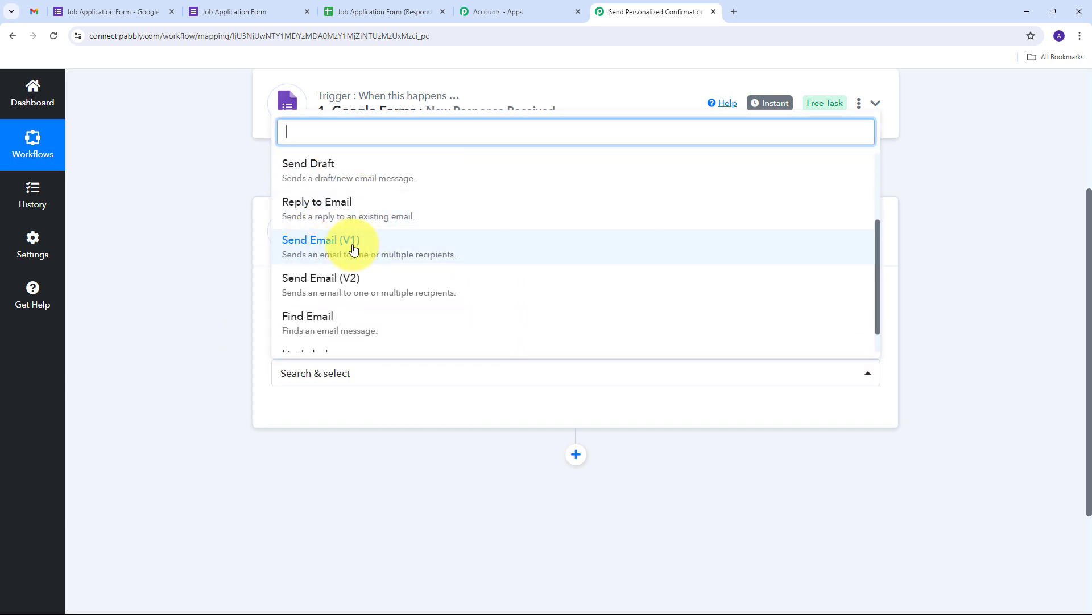
pyautogui.click(330, 252)
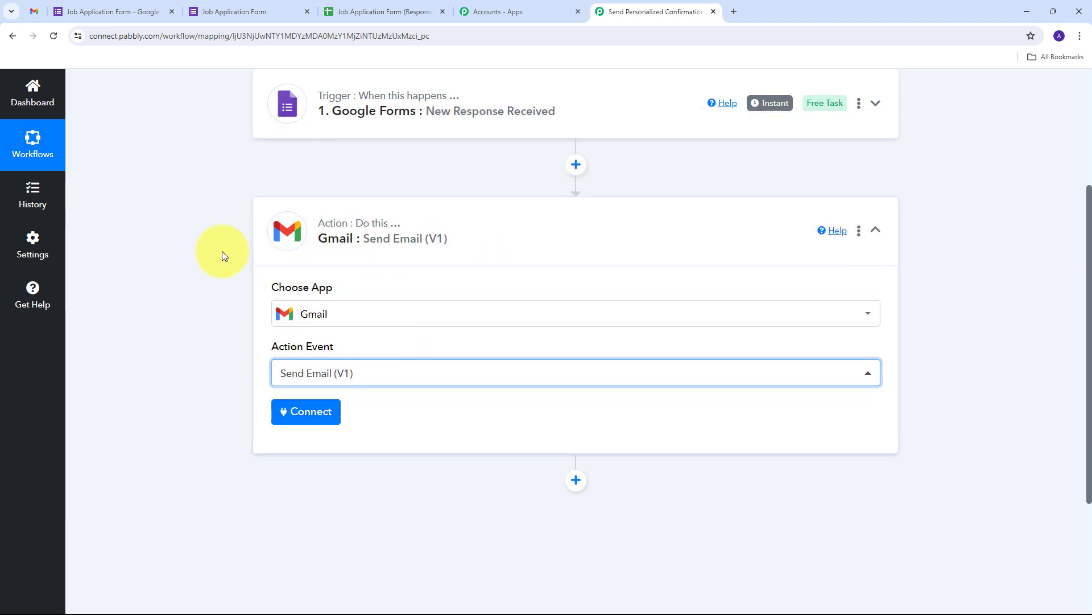
# Add a new Gmail connection for the Send Email step and allow Google access.
pyautogui.click(306, 420)
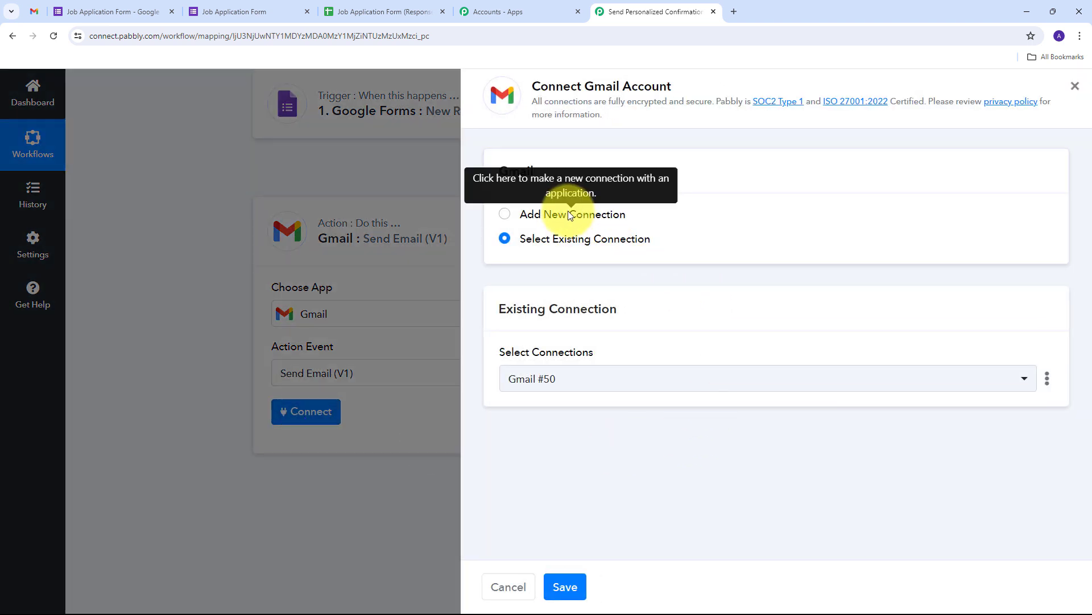
pyautogui.click(559, 215)
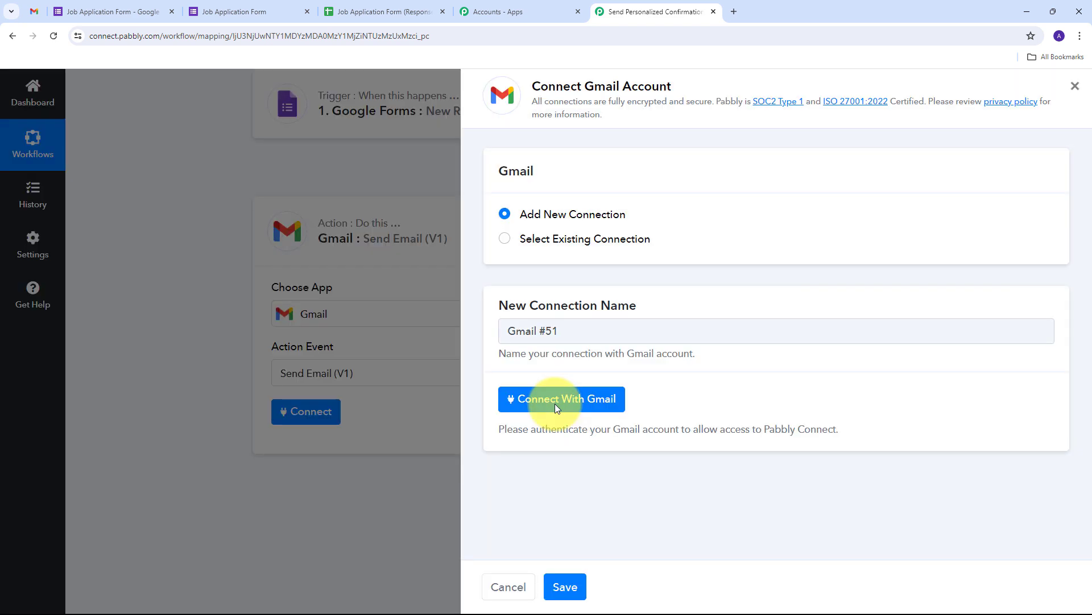
pyautogui.click(555, 404)
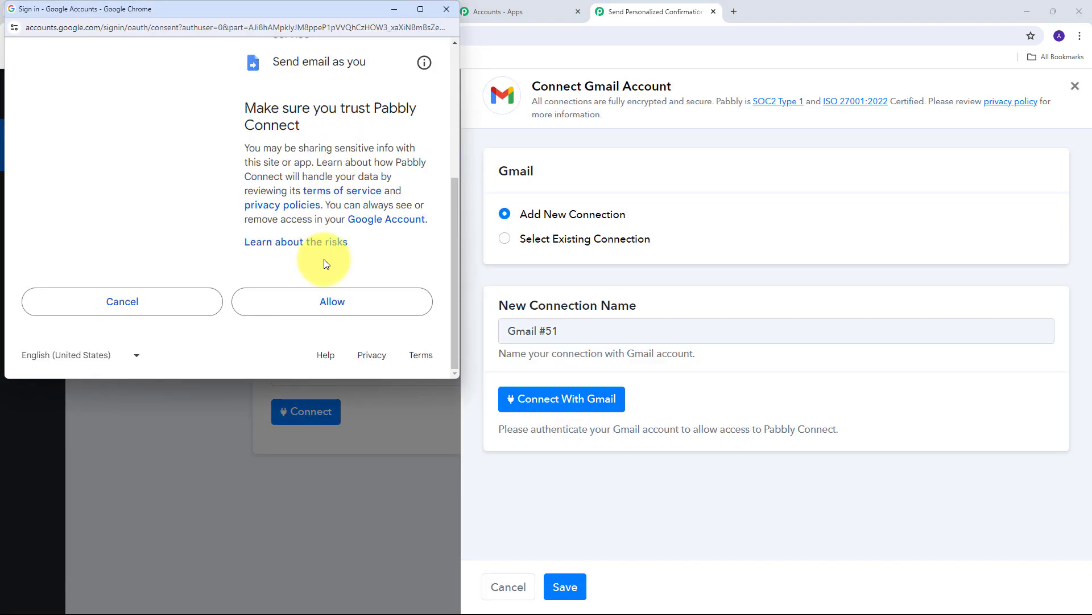
pyautogui.click(324, 305)
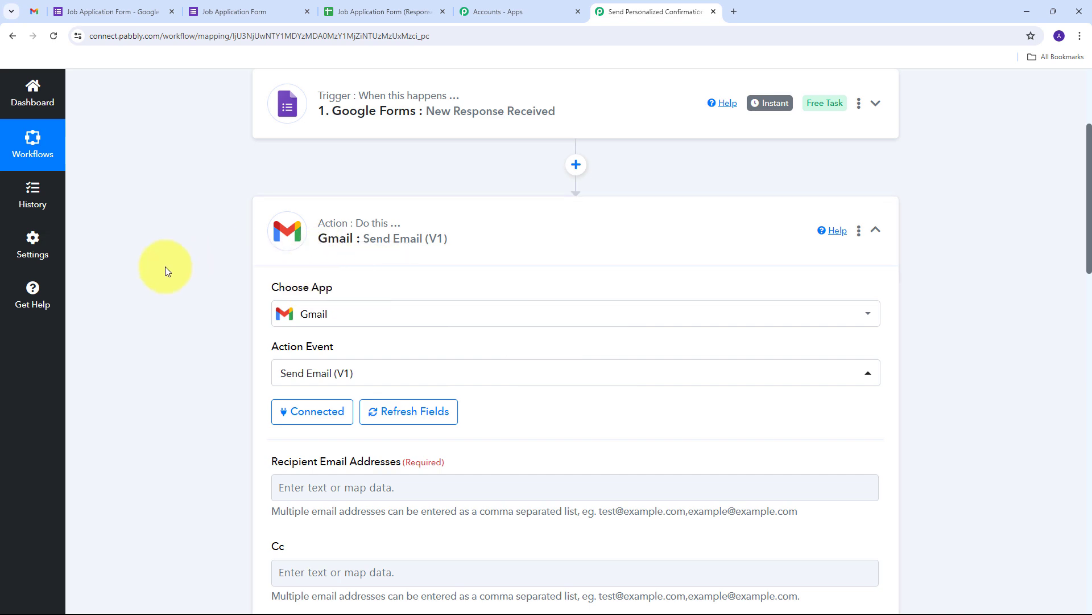
# Map the Google Forms response's Email field into Recipient Email Addresses.
pyautogui.scroll(-12, 167, 271)
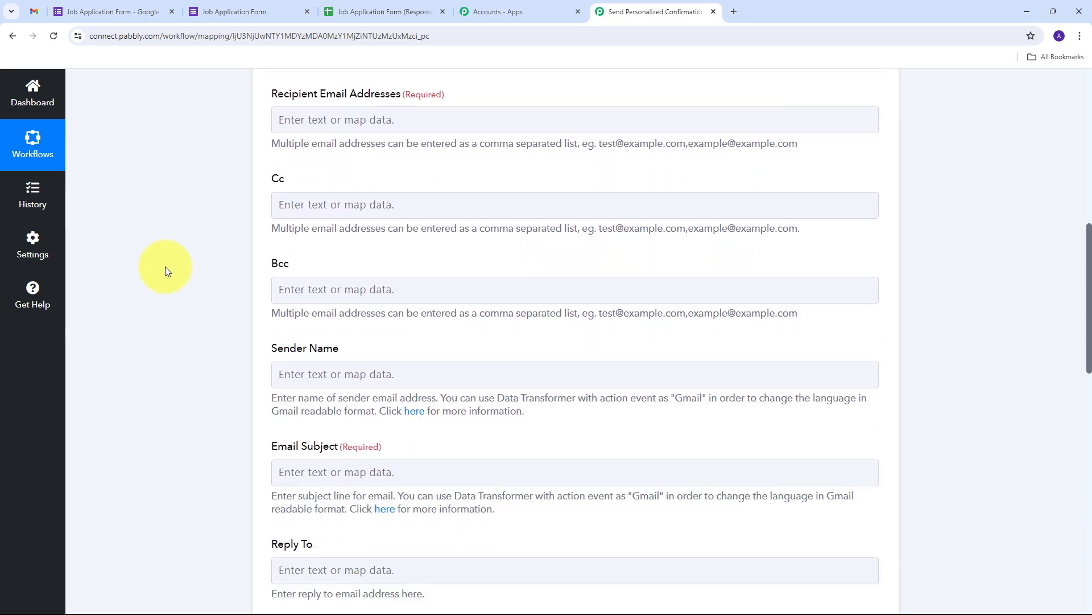
pyautogui.scroll(6, 165, 271)
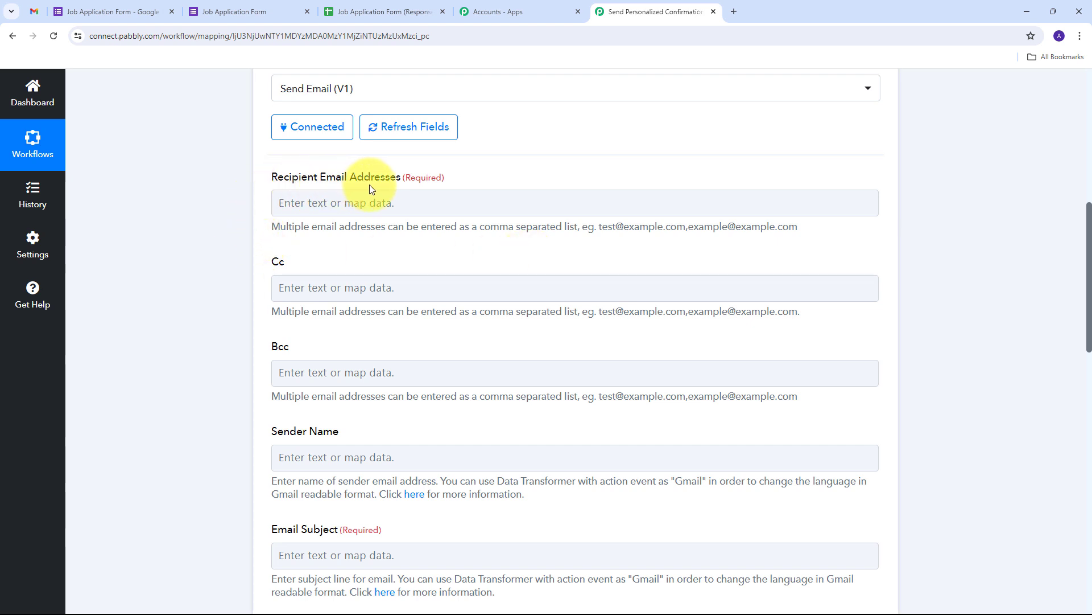
pyautogui.click(332, 202)
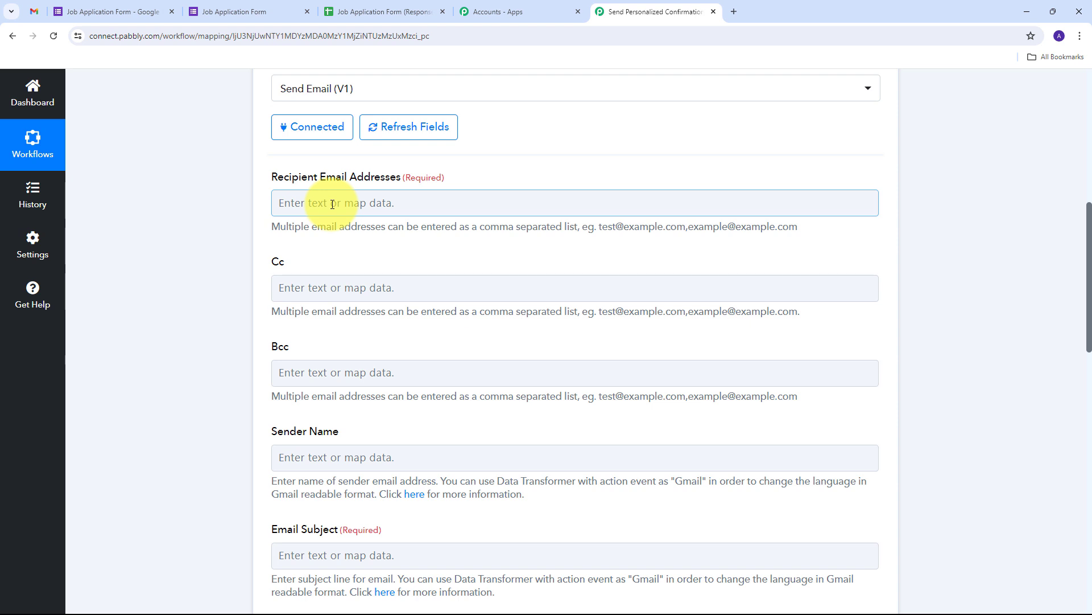
pyautogui.click(387, 204)
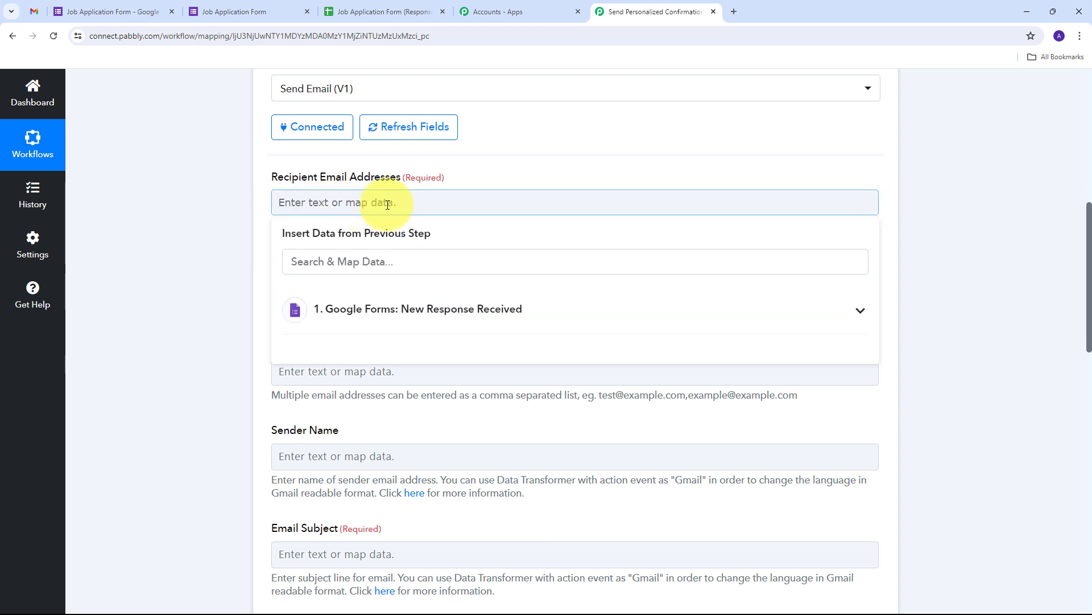
pyautogui.click(426, 313)
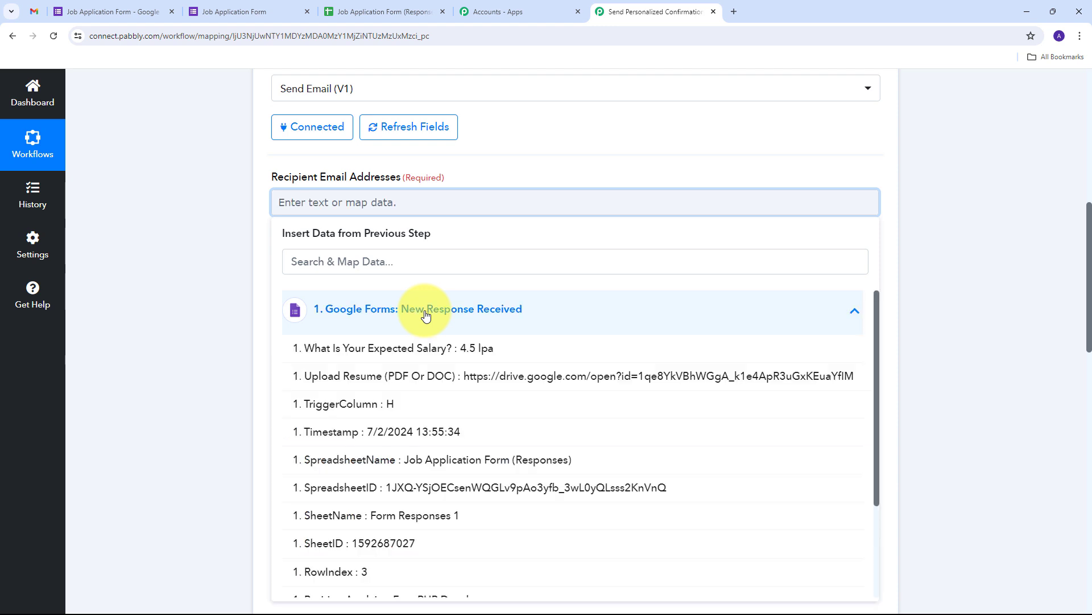
pyautogui.scroll(-3, 452, 370)
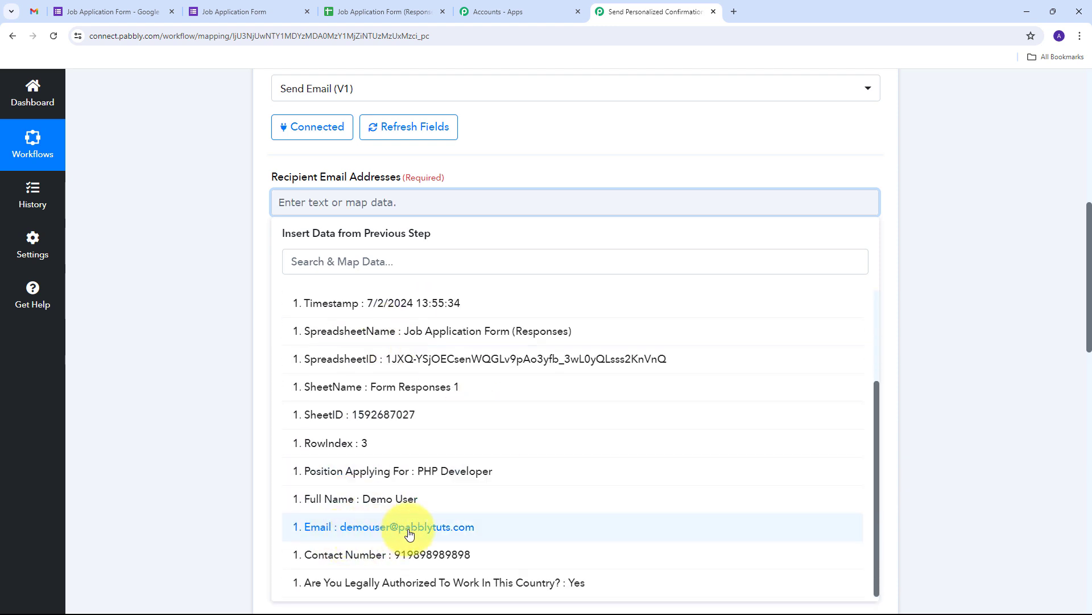
pyautogui.click(409, 534)
pyautogui.click(220, 313)
pyautogui.scroll(-1, 429, 260)
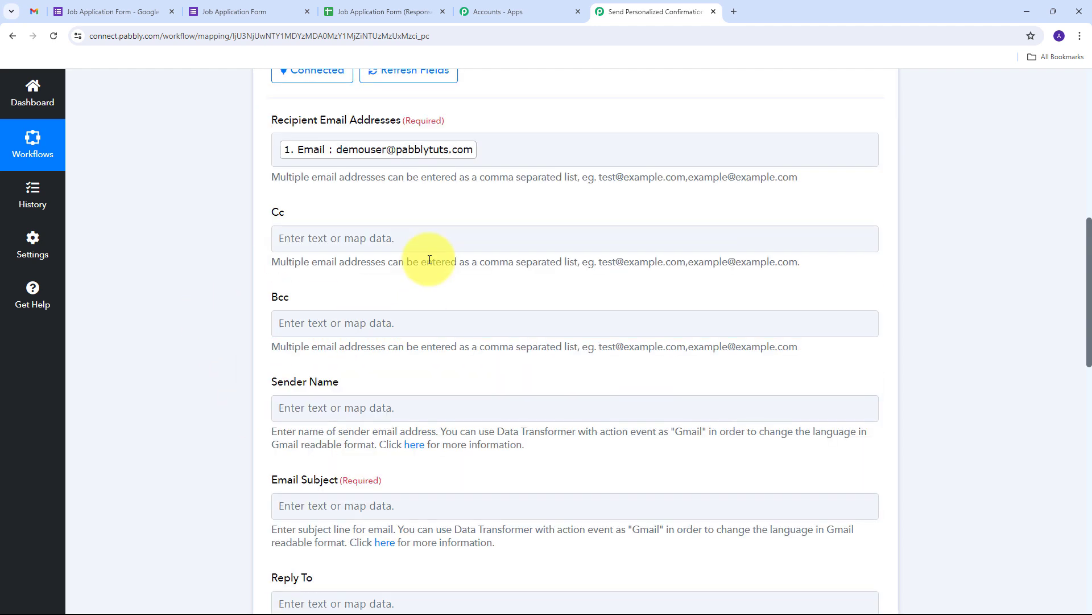
pyautogui.scroll(1, 428, 257)
pyautogui.scroll(-3, 427, 256)
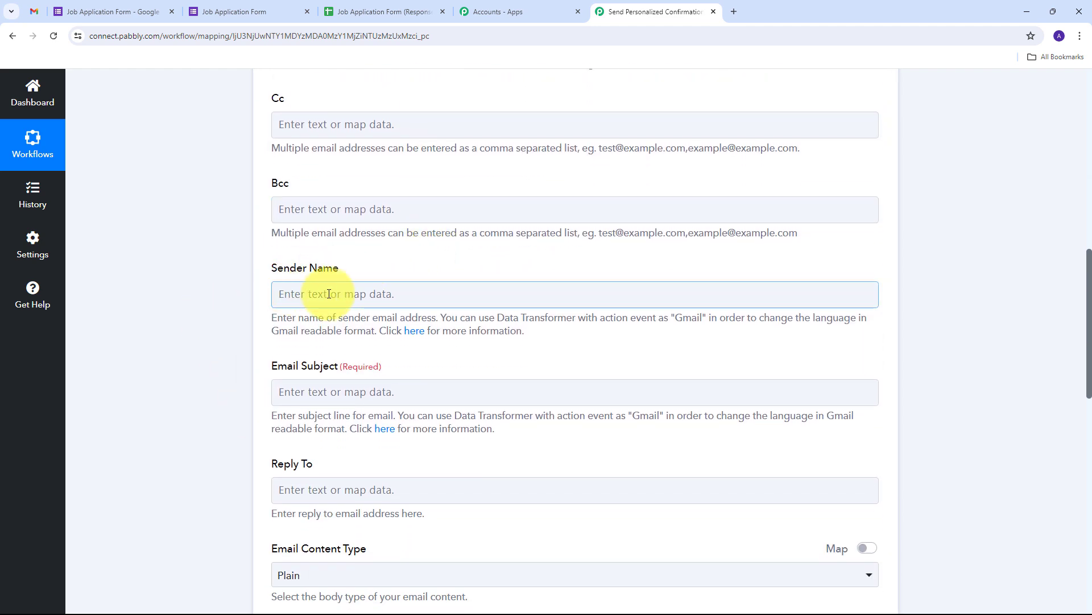
# Enter GreenGlow as Sender Name and paste 'Thank You for Your Application to GreenGlow' as Email Subject.
pyautogui.click(330, 294)
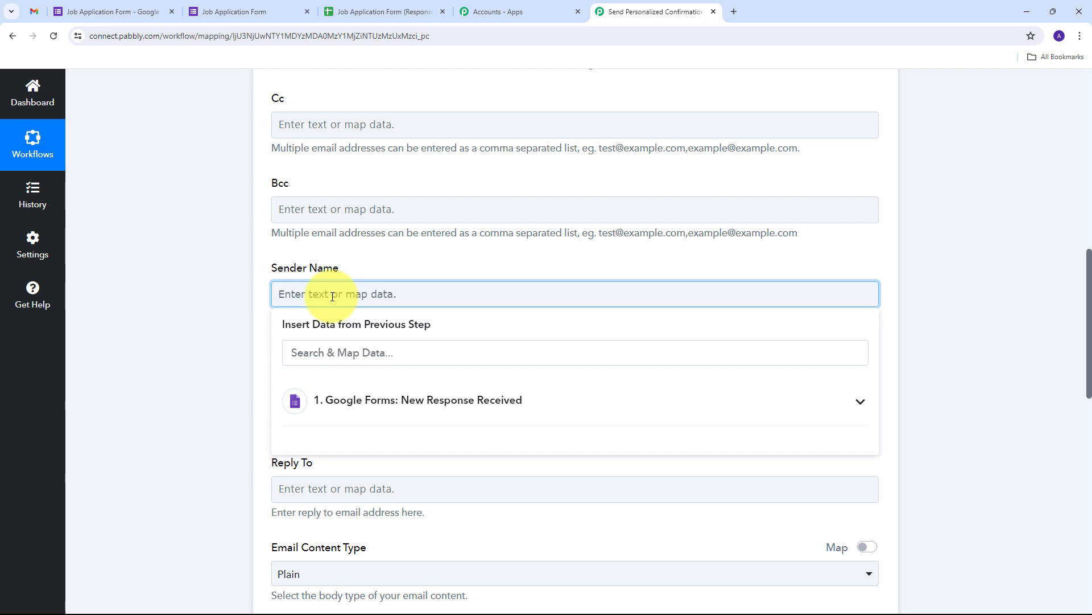
pyautogui.write('GreenGlow')
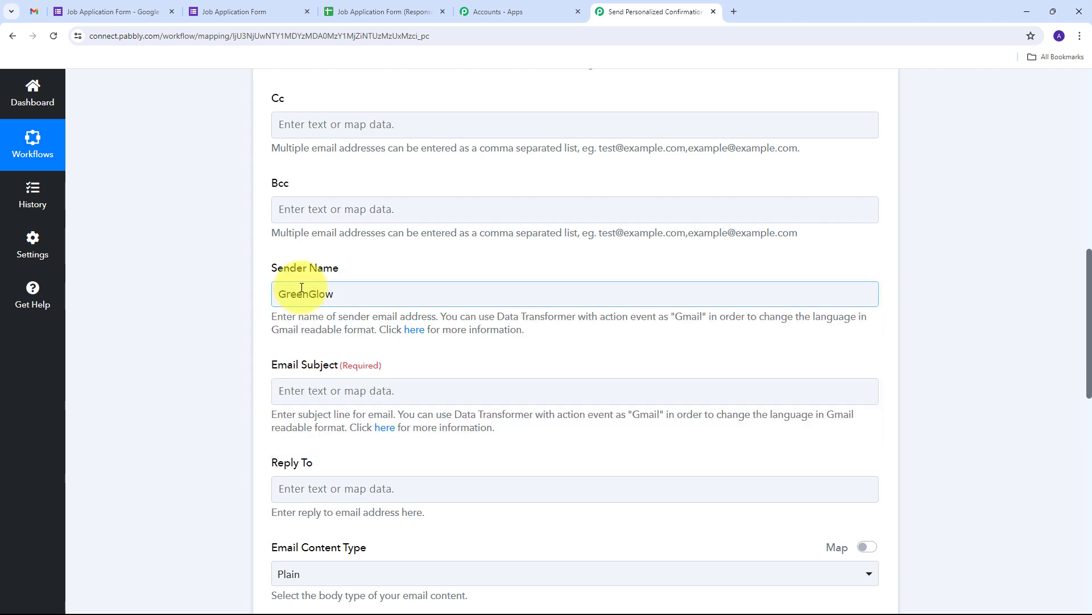
pyautogui.scroll(-1, 368, 283)
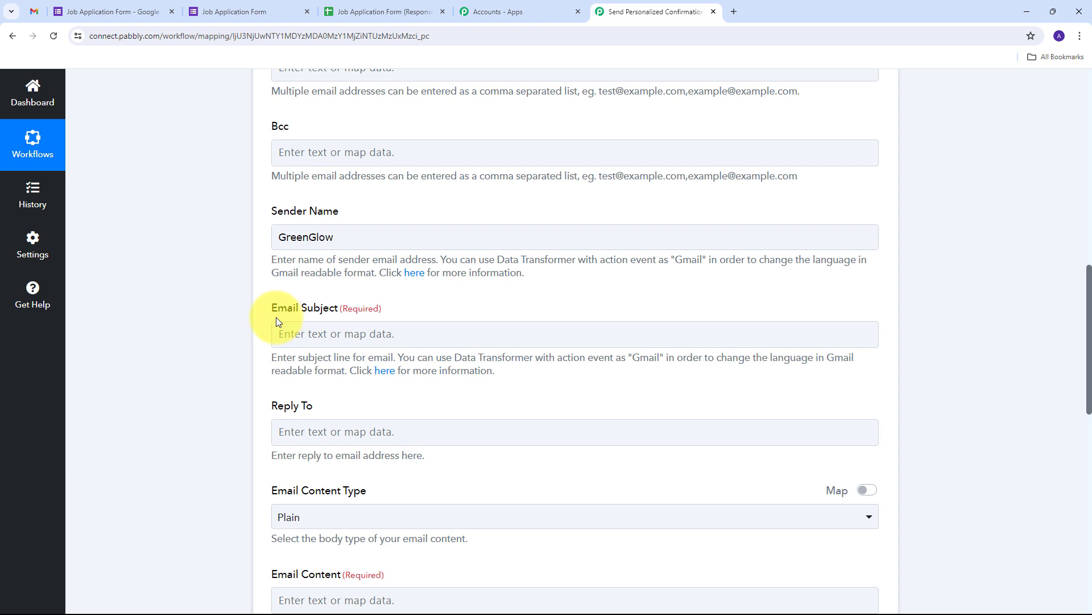
pyautogui.click(343, 333)
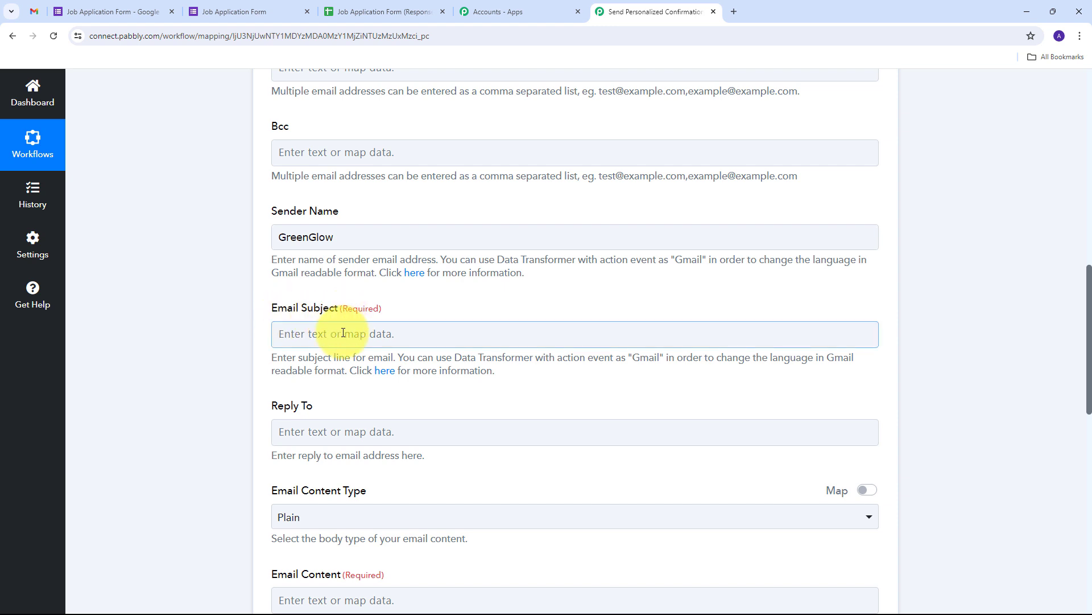
pyautogui.write('Thank You for Your Application to GreenGlow')
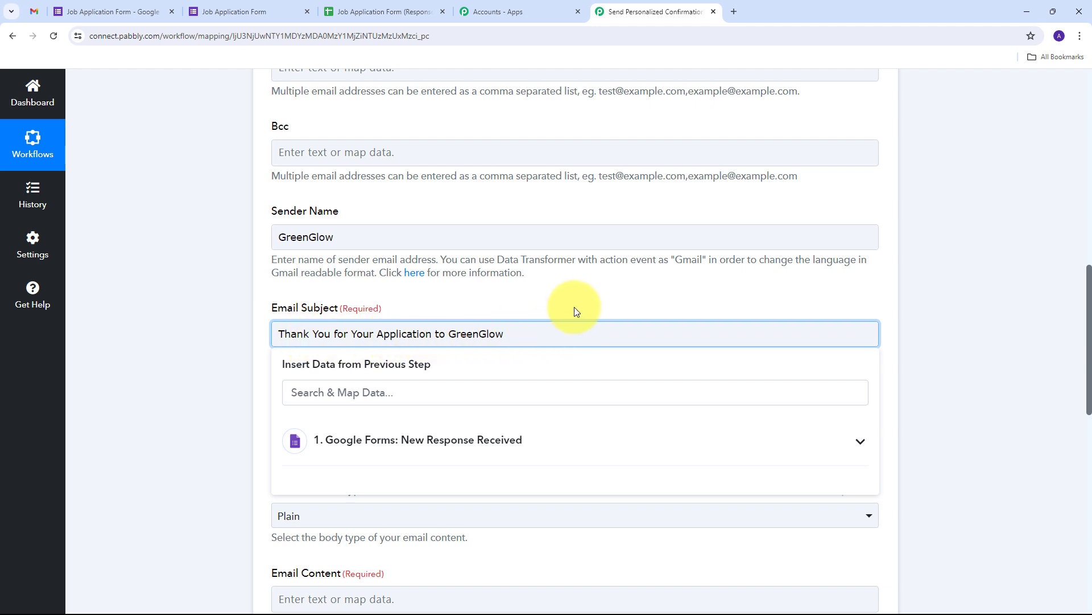
pyautogui.click(549, 291)
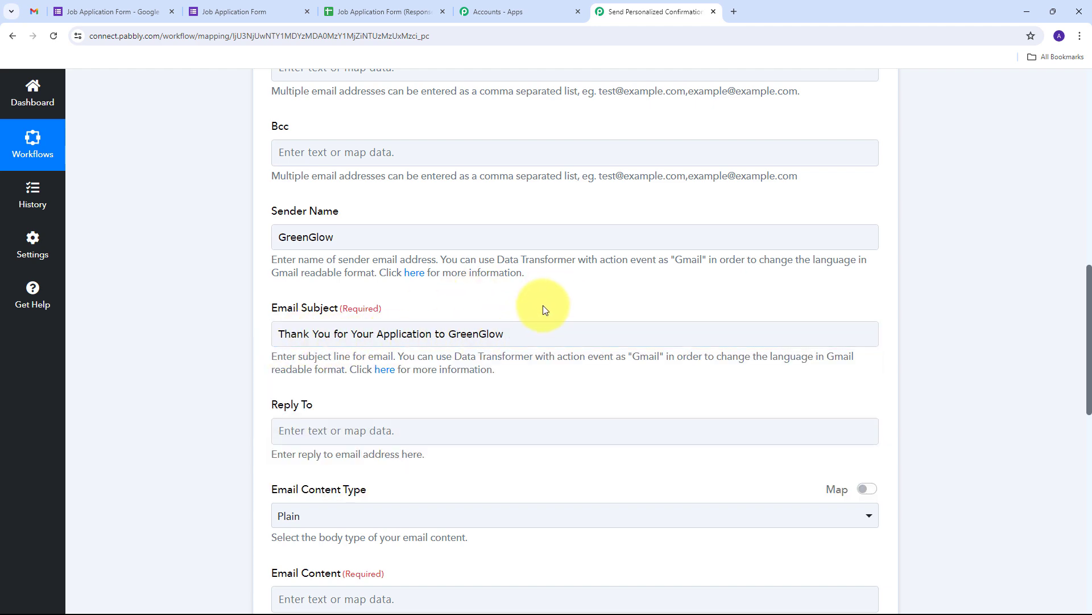
pyautogui.scroll(-5, 551, 286)
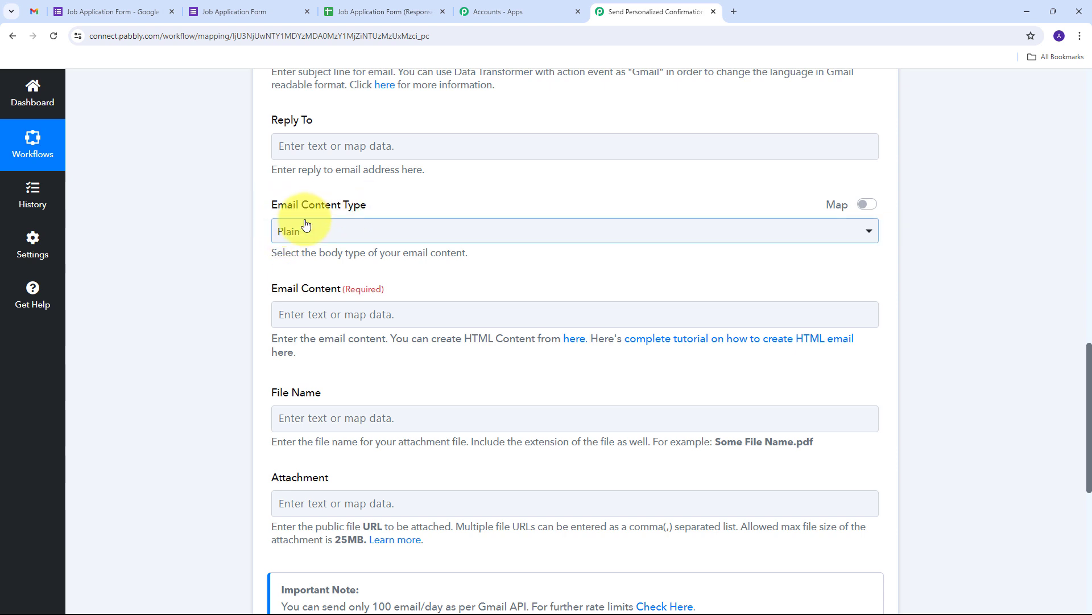
pyautogui.click(300, 229)
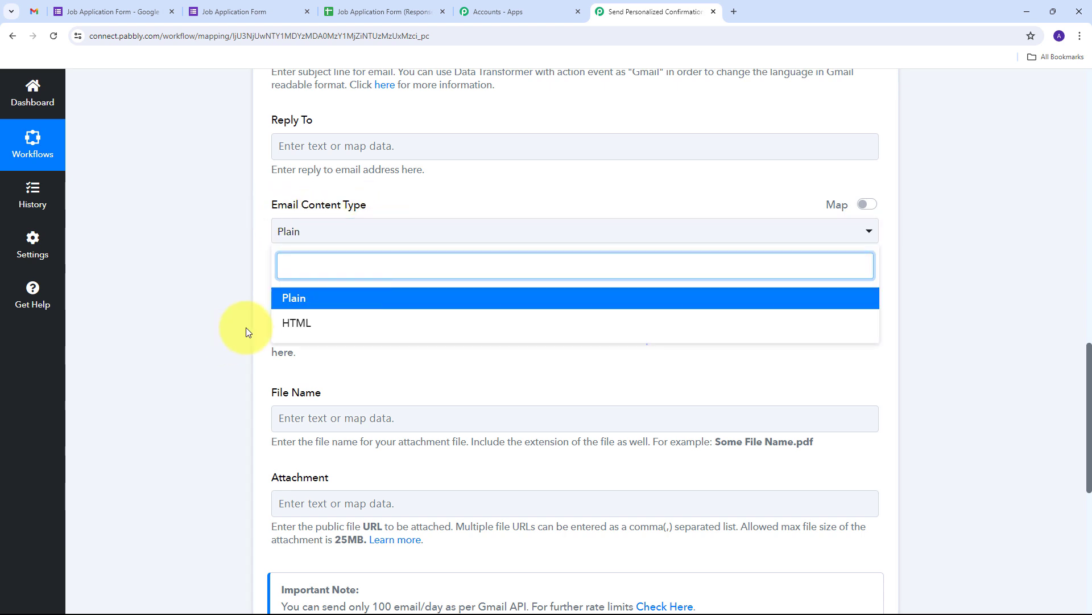
# Choose Plain content type, paste the thank-you letter, and delete the [Applicant's Name] placeholder.
pyautogui.click(303, 301)
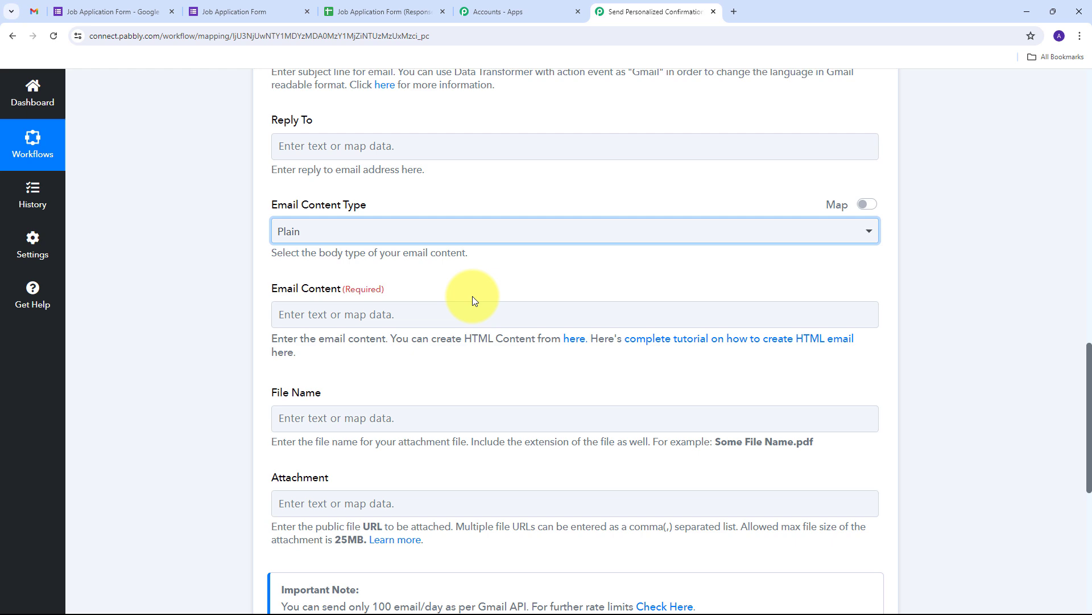
pyautogui.click(324, 309)
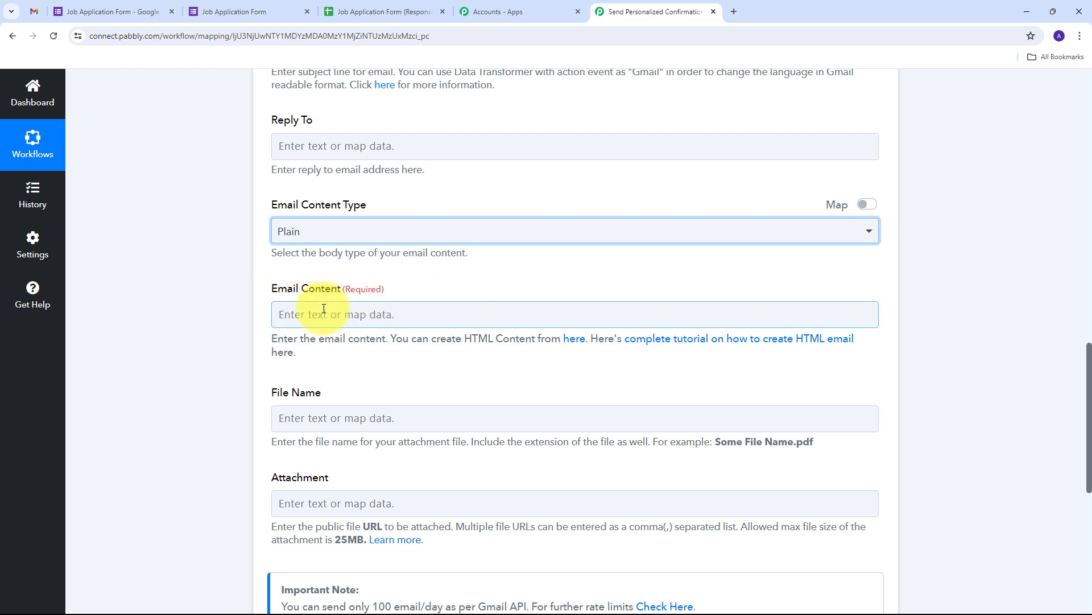
pyautogui.hotkey('ctrl', 'v')
pyautogui.scroll(-2, 389, 197)
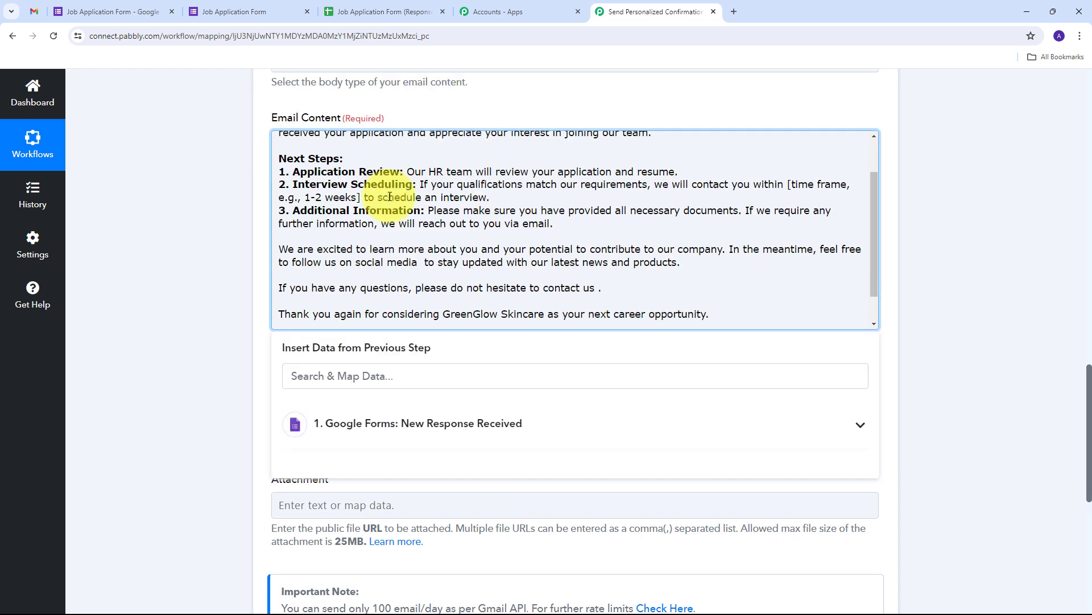
pyautogui.scroll(-2, 376, 205)
pyautogui.scroll(5, 353, 222)
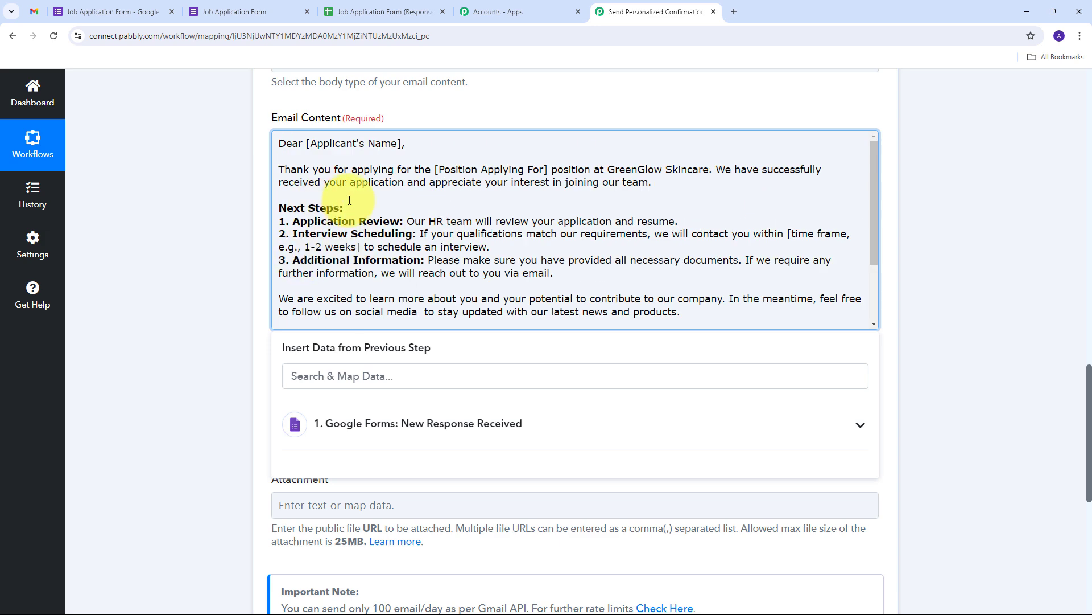
pyautogui.moveTo(306, 143); pyautogui.dragTo(402, 143)
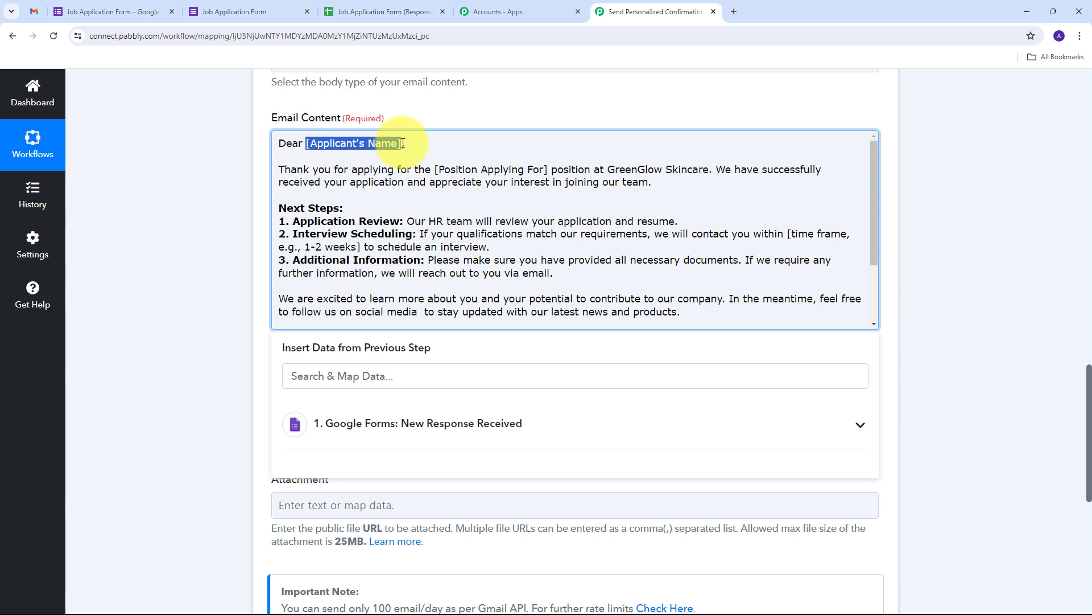
pyautogui.press('BackSpace')
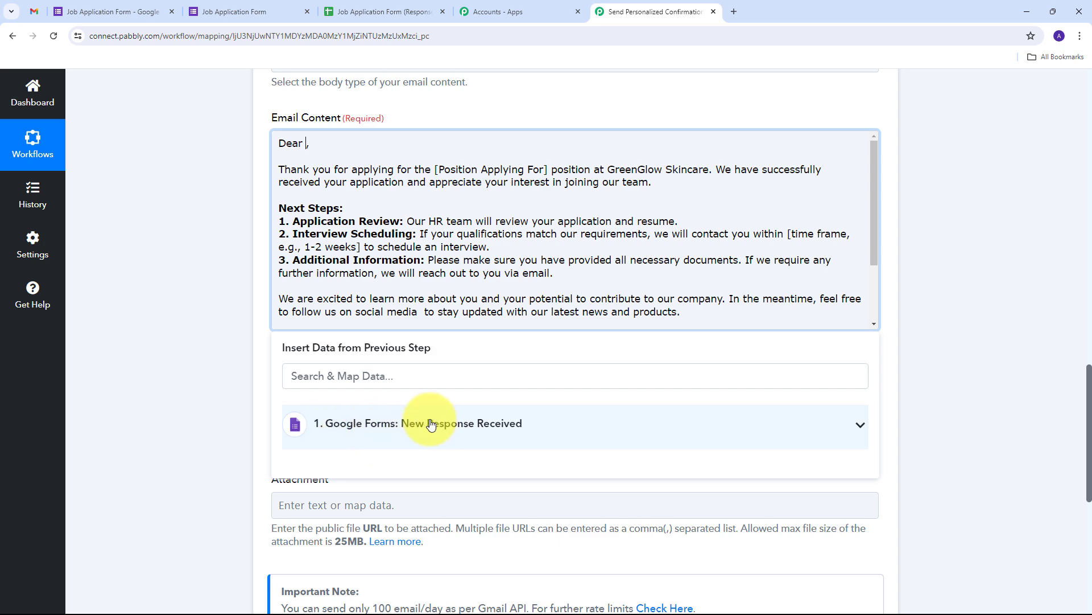
# Insert the Google Forms Full Name field after 'Dear' in the email body.
pyautogui.click(386, 442)
pyautogui.scroll(-5, 524, 366)
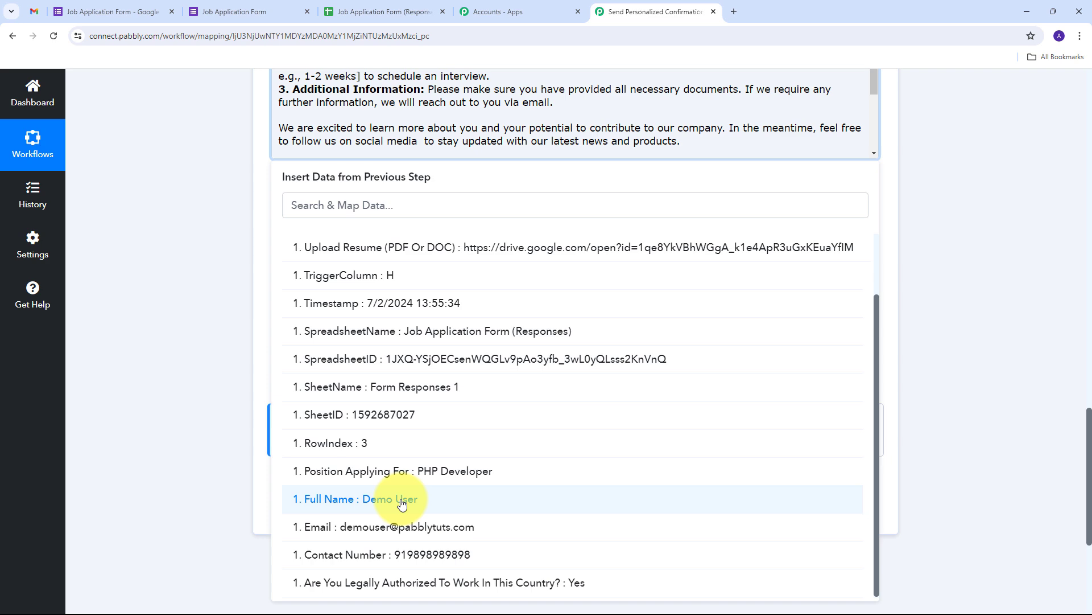
pyautogui.click(401, 499)
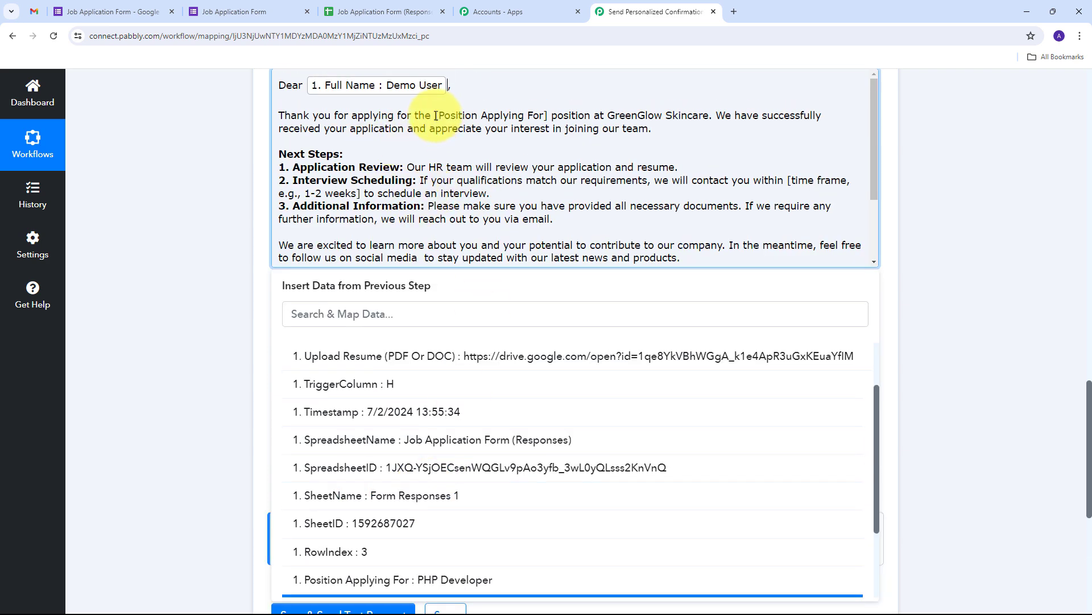
# Replace the [Position Applying For] placeholder with the mapped Position Applying For field.
pyautogui.moveTo(436, 116); pyautogui.dragTo(547, 117)
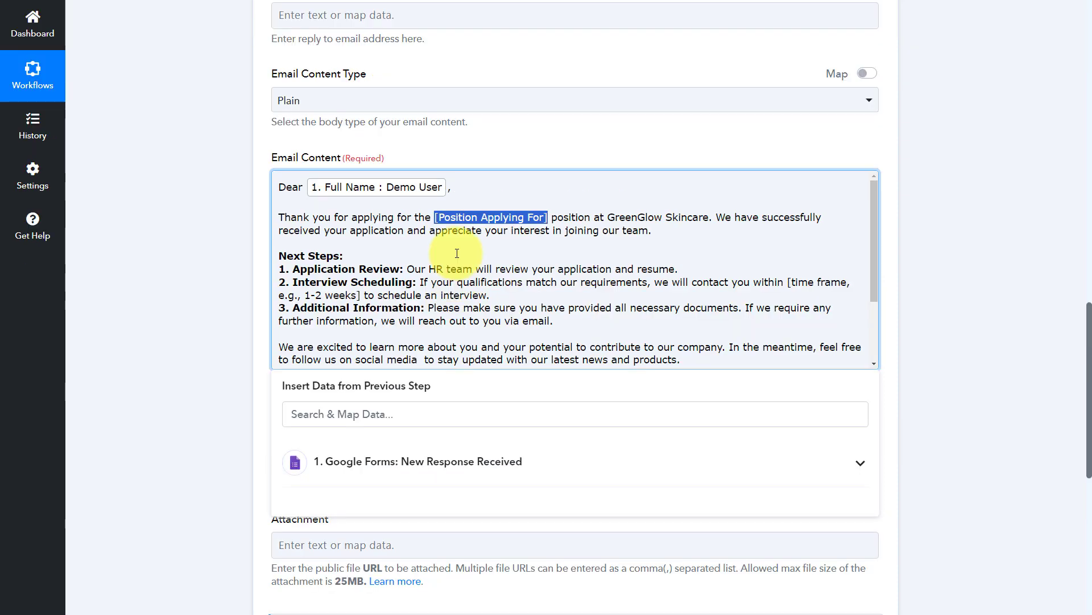
pyautogui.press('BackSpace')
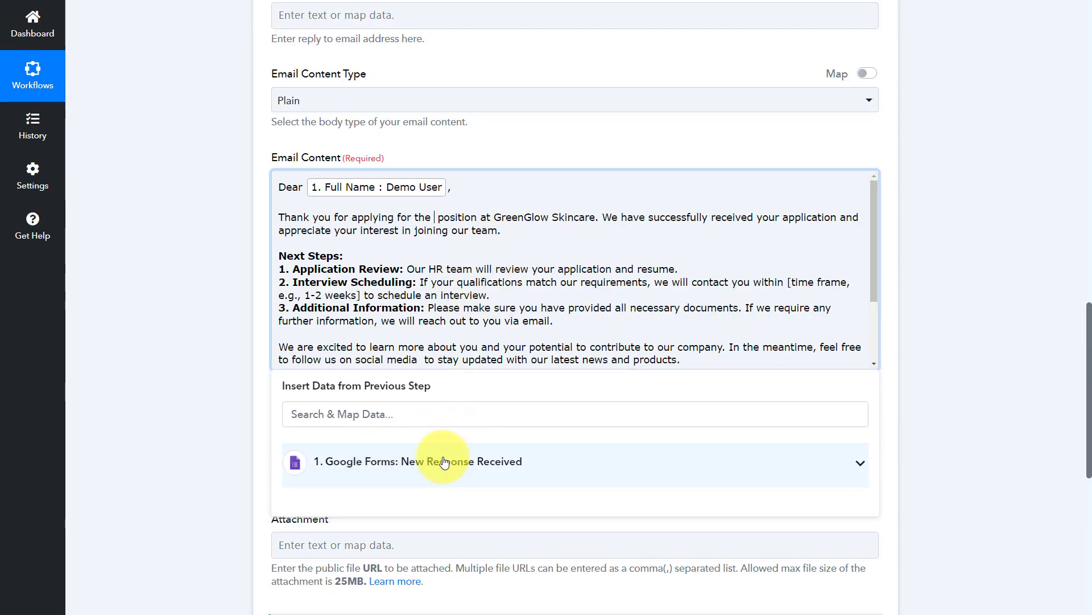
pyautogui.click(478, 461)
pyautogui.scroll(-5, 366, 541)
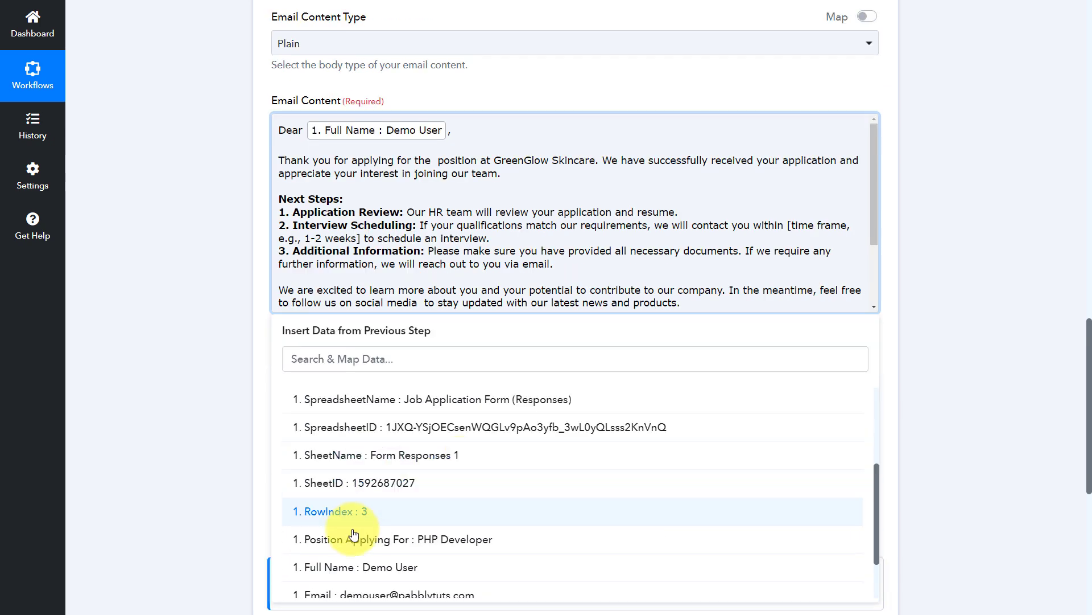
pyautogui.click(463, 546)
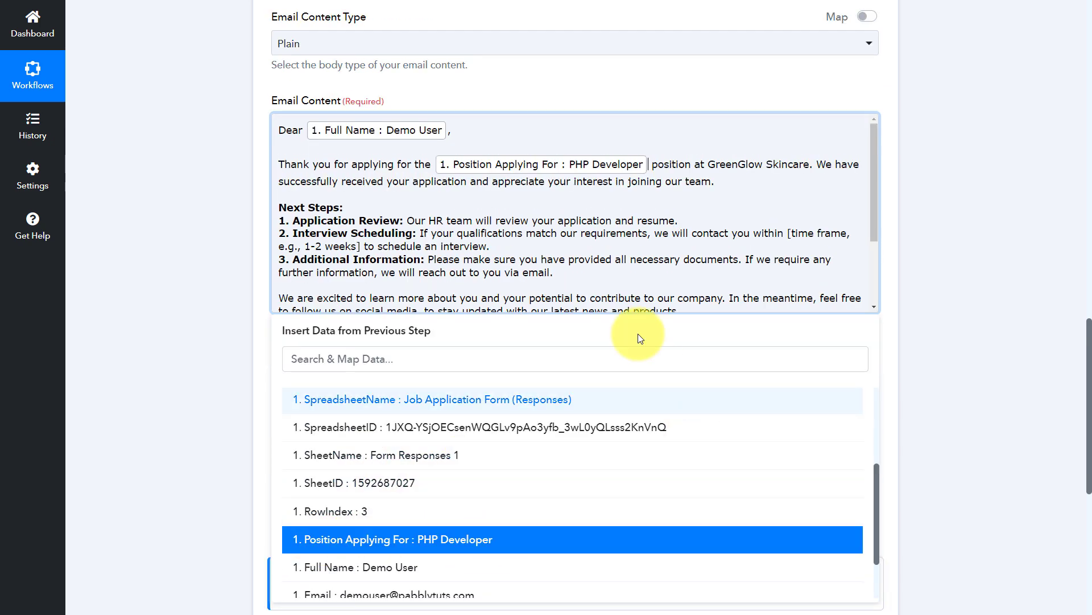
pyautogui.scroll(-3, 441, 219)
pyautogui.scroll(-2, 444, 217)
pyautogui.scroll(3, 415, 258)
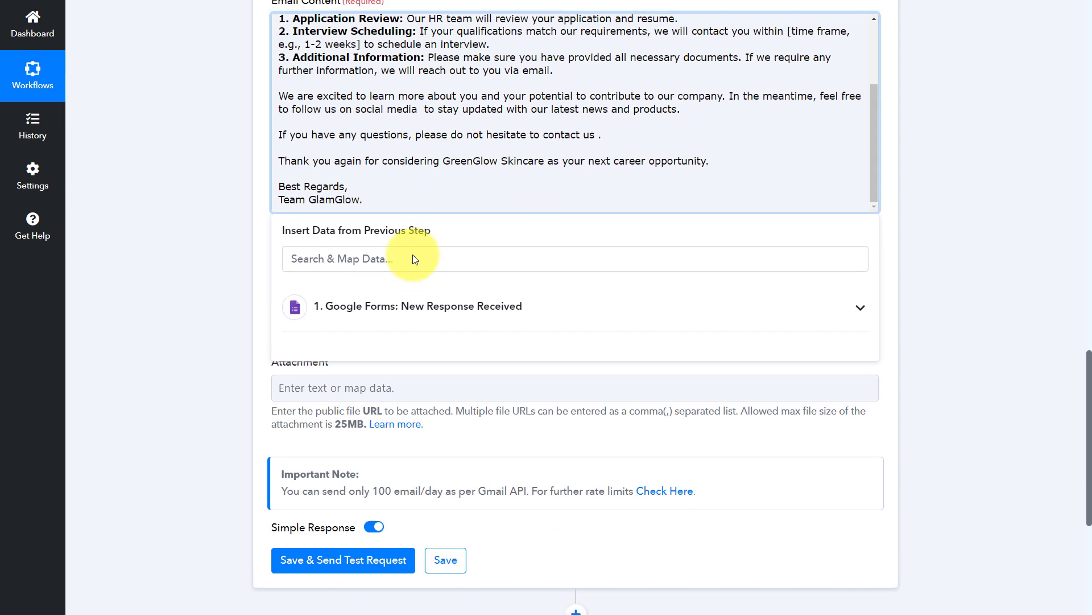
pyautogui.click(214, 302)
pyautogui.scroll(2, 427, 306)
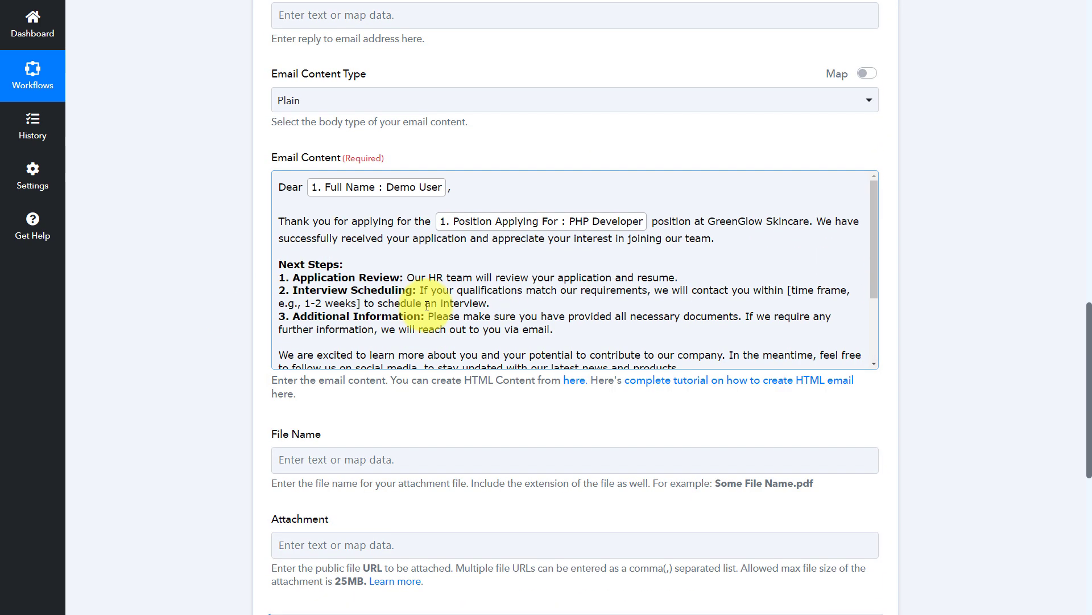
pyautogui.scroll(10, 427, 306)
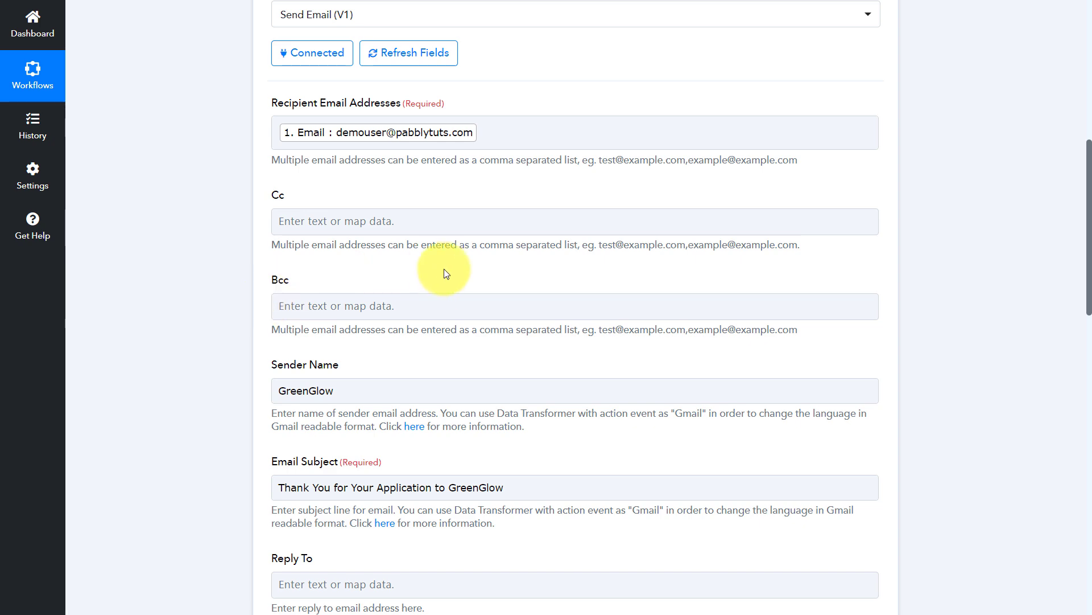
pyautogui.scroll(-8, 443, 268)
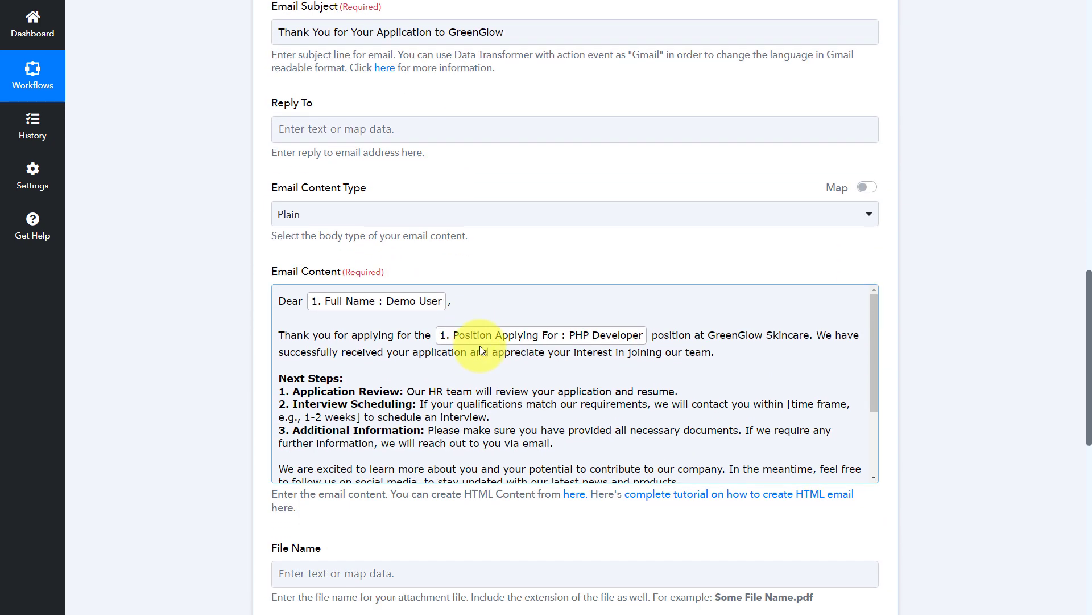
pyautogui.scroll(2, 480, 358)
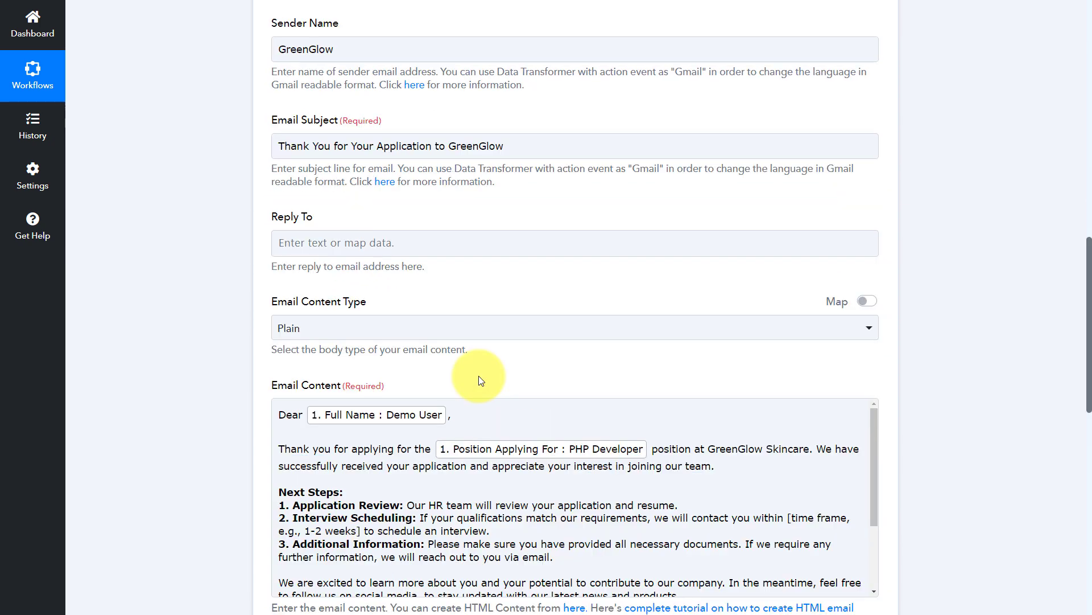
pyautogui.scroll(3, 479, 376)
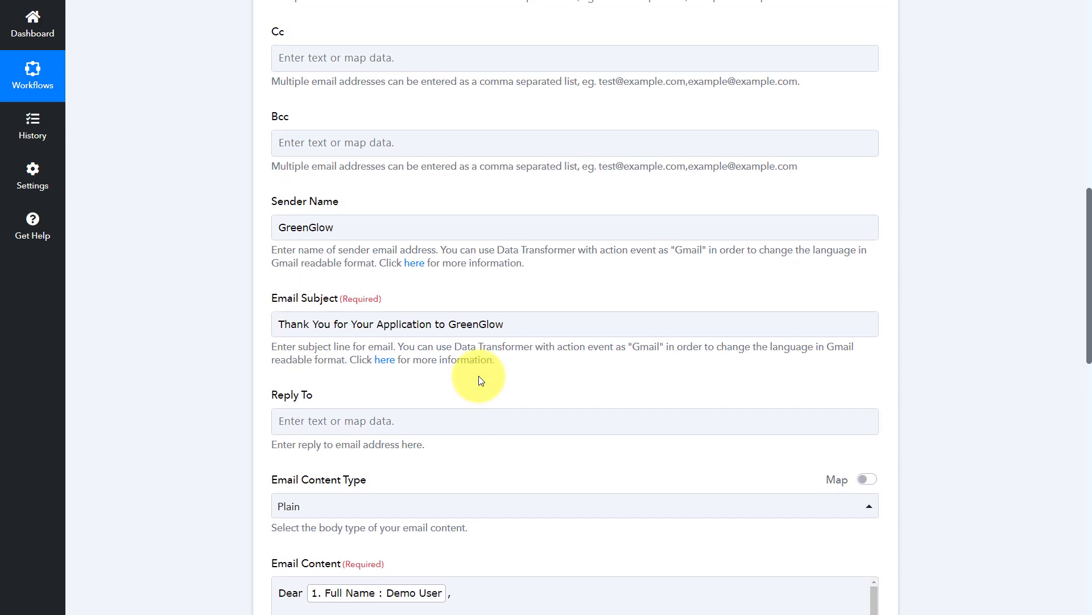
pyautogui.scroll(3, 479, 377)
pyautogui.scroll(-7, 479, 377)
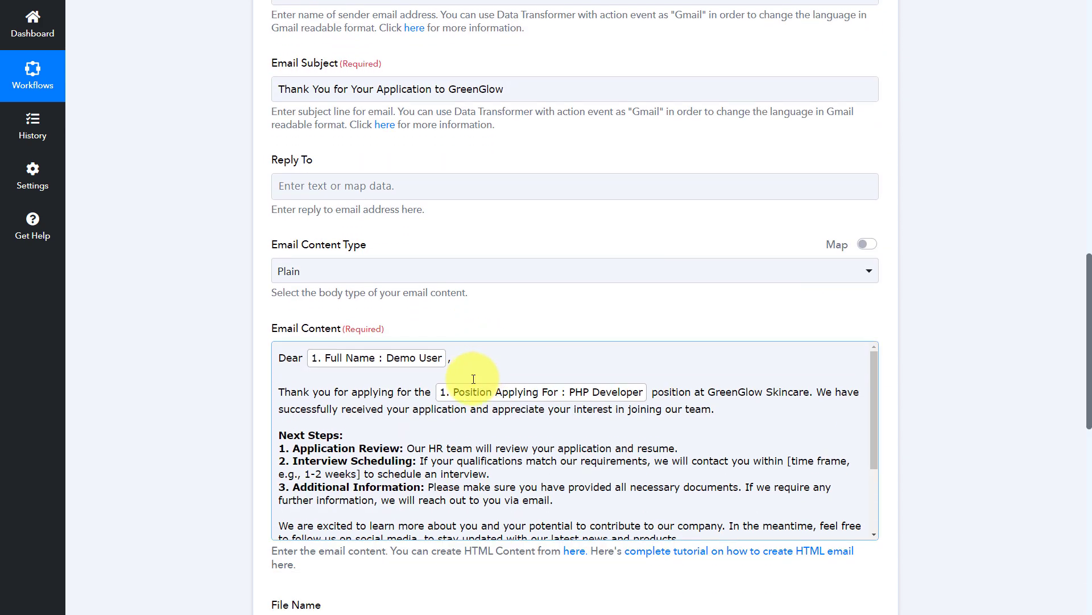
pyautogui.scroll(-3, 473, 379)
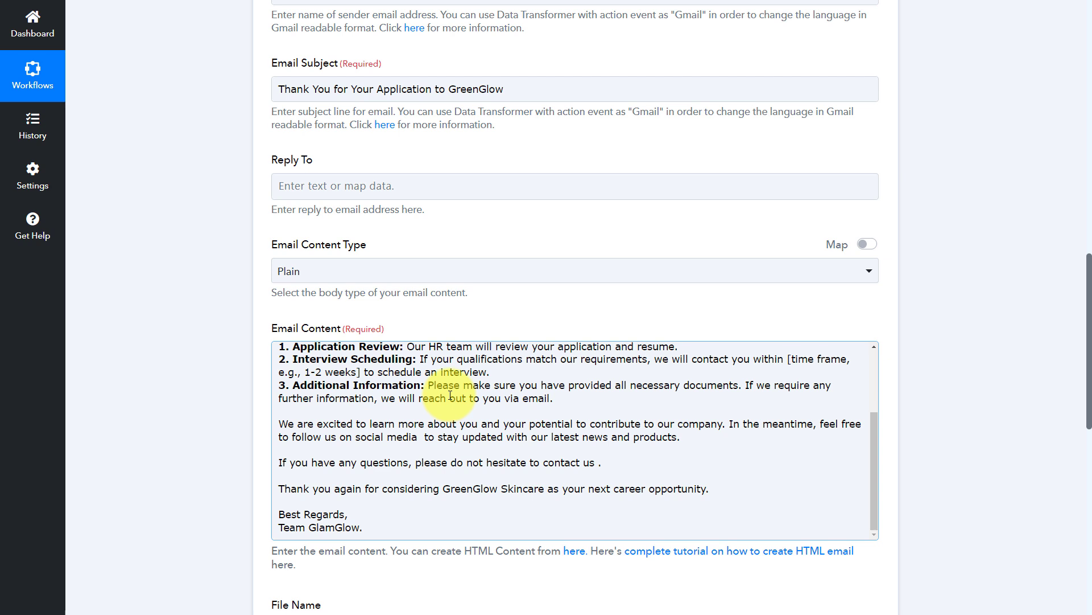
pyautogui.scroll(3, 450, 394)
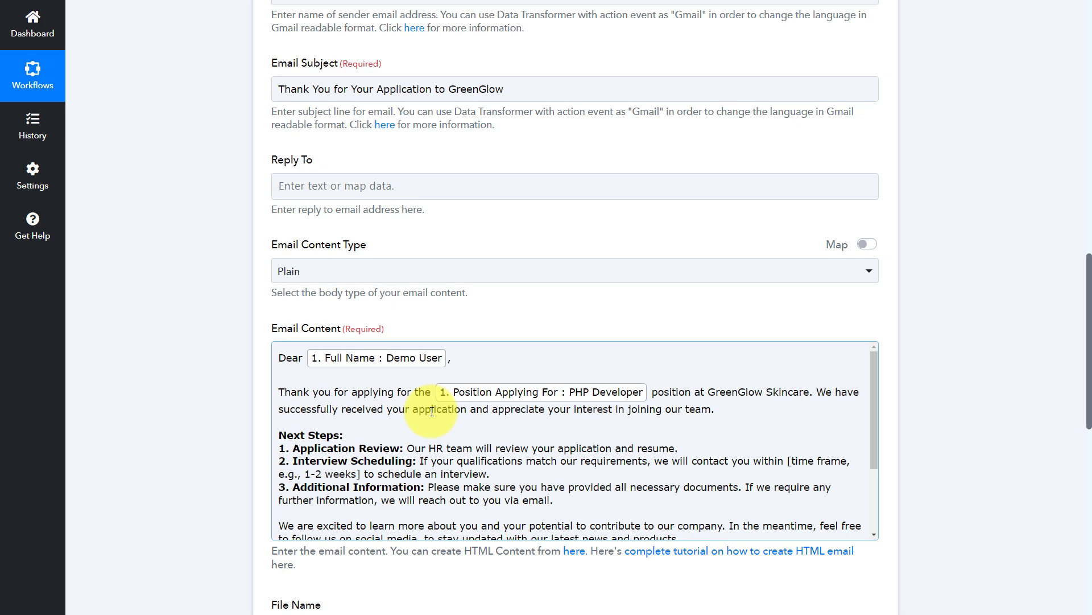
pyautogui.scroll(-3, 479, 391)
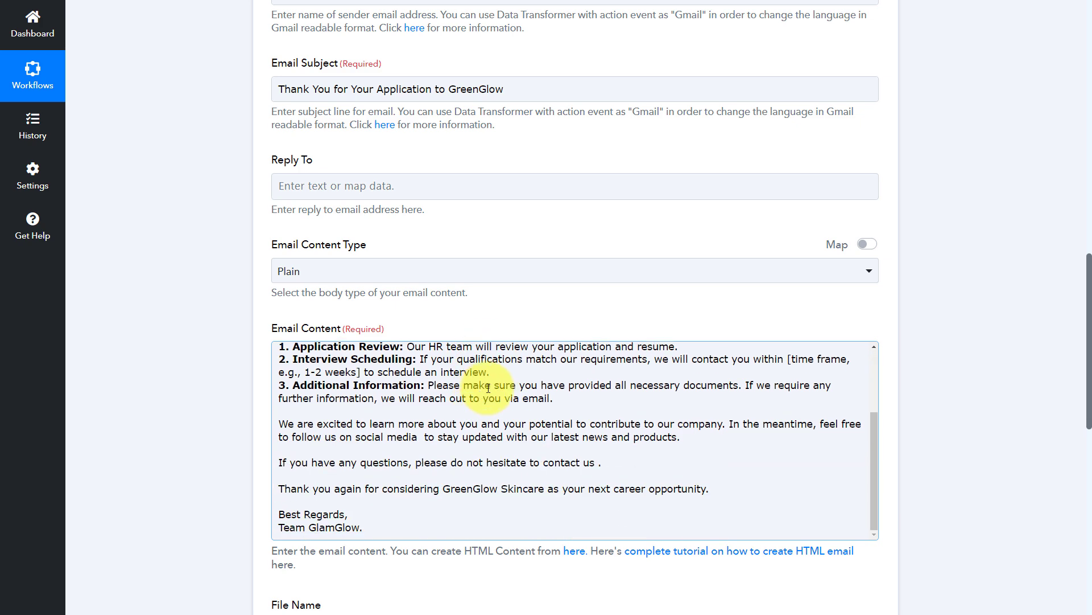
pyautogui.scroll(-10, 633, 299)
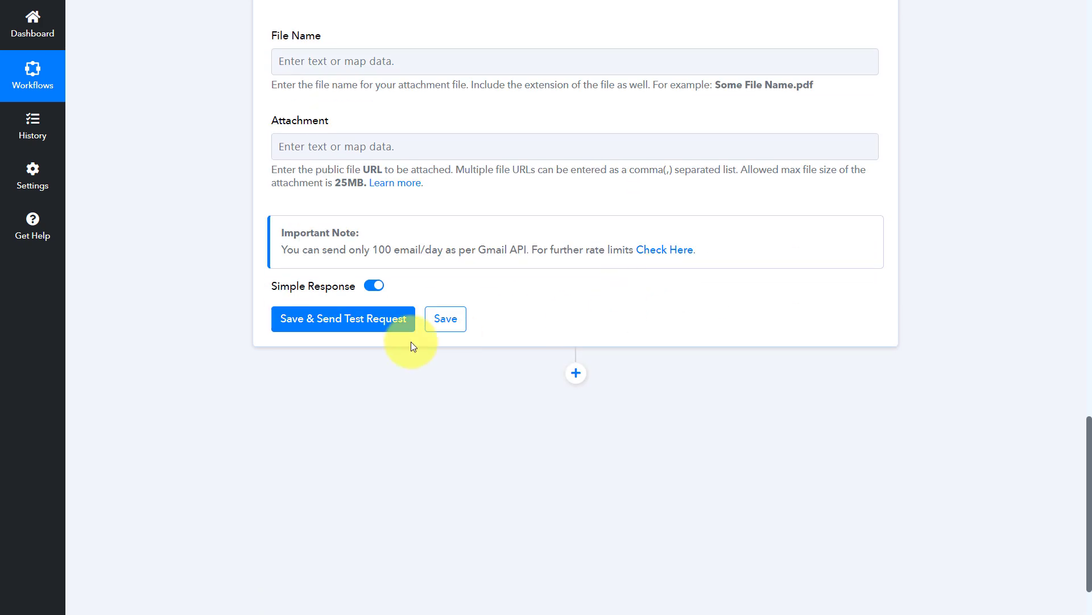
# Save the Gmail step, send a test email, confirm the 'sent' status, then switch to Gmail.
pyautogui.click(358, 320)
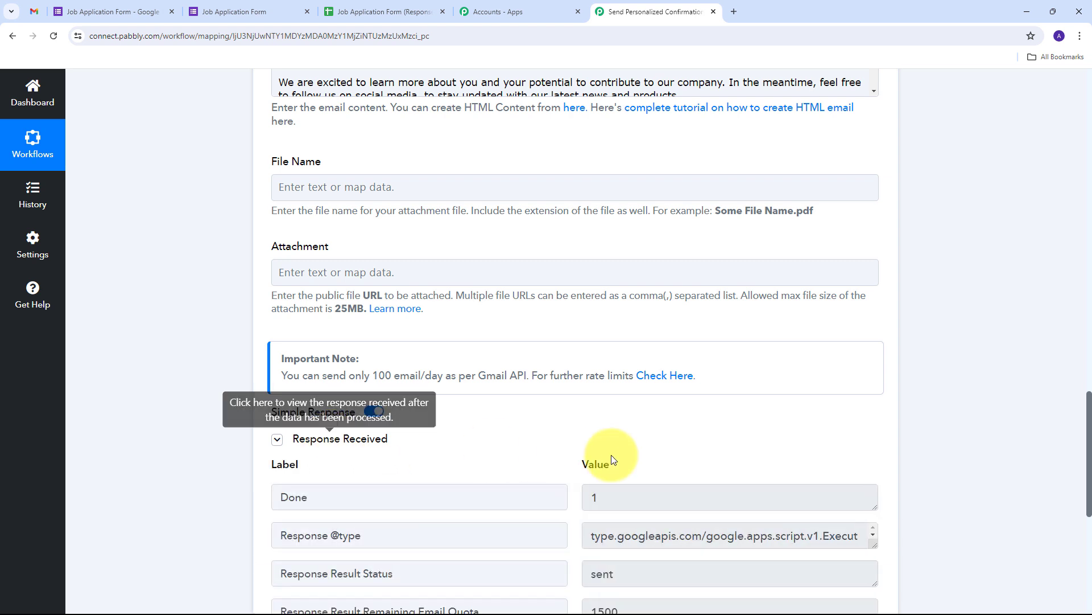
pyautogui.scroll(-2, 975, 336)
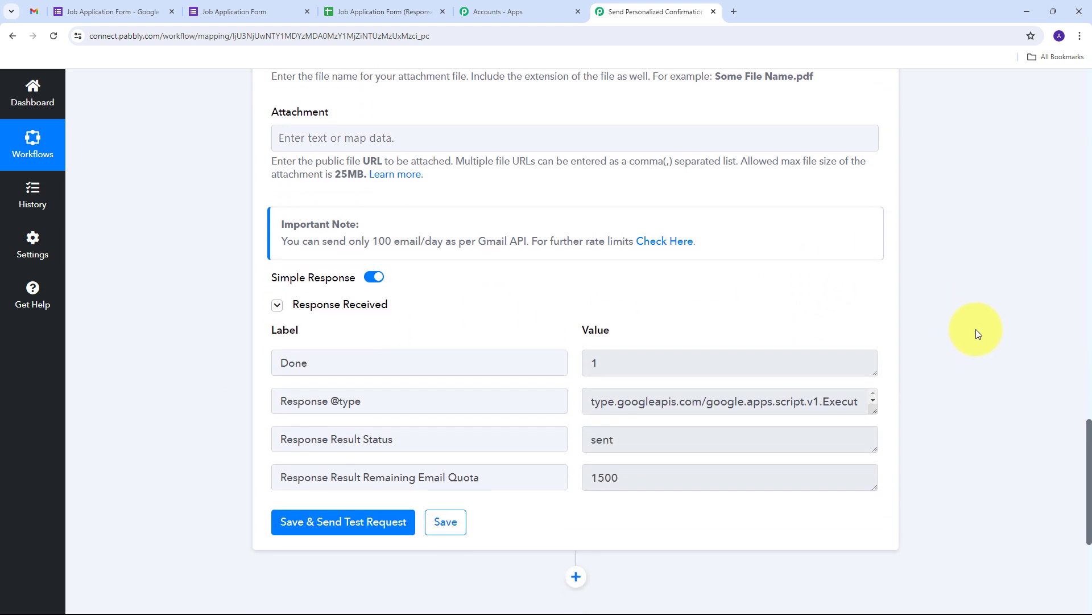
pyautogui.scroll(-1, 975, 334)
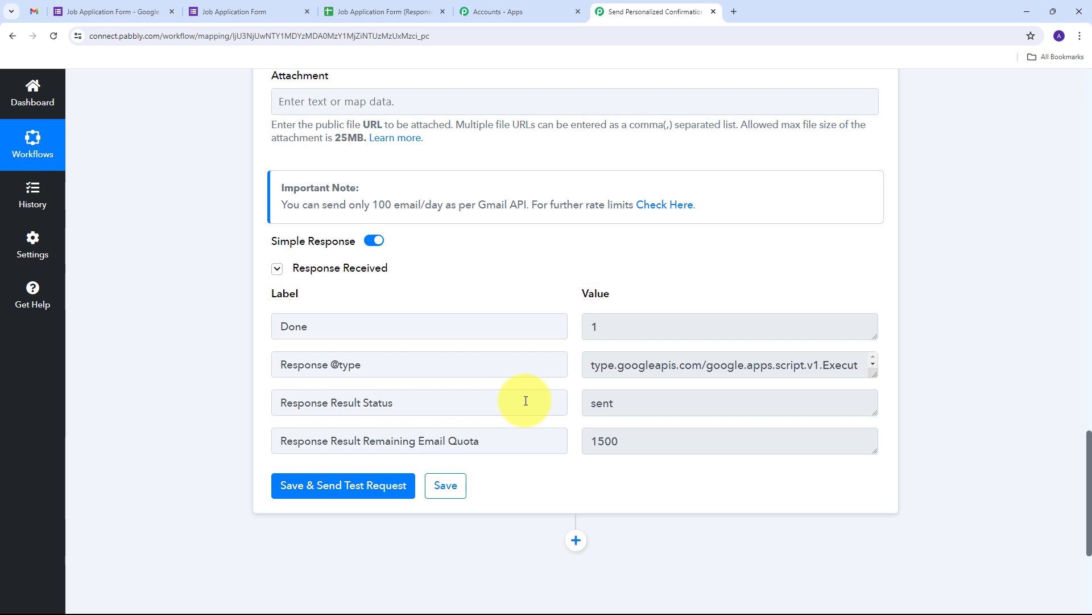
pyautogui.scroll(-1, 512, 378)
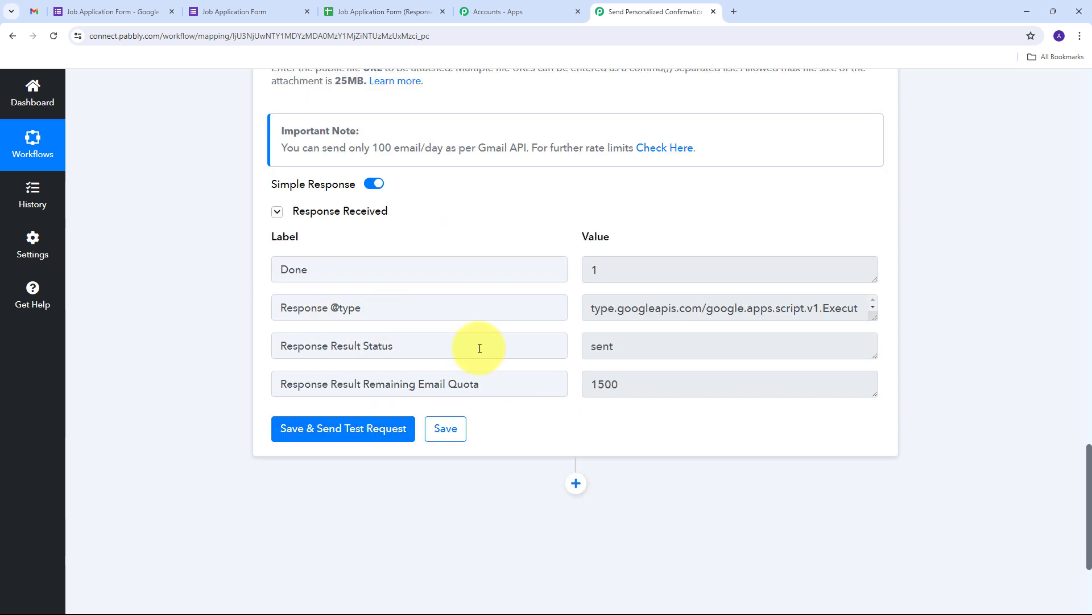
pyautogui.click(33, 12)
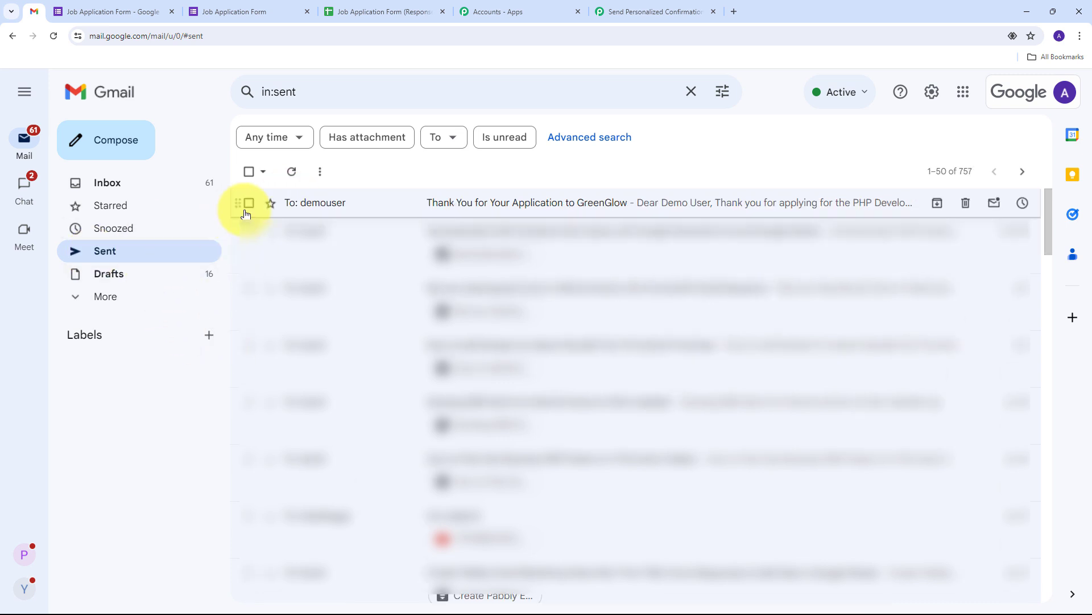
# Open the sent 'Thank You for Your Application to GreenGlow' email and highlight its subject.
pyautogui.moveTo(307, 212)
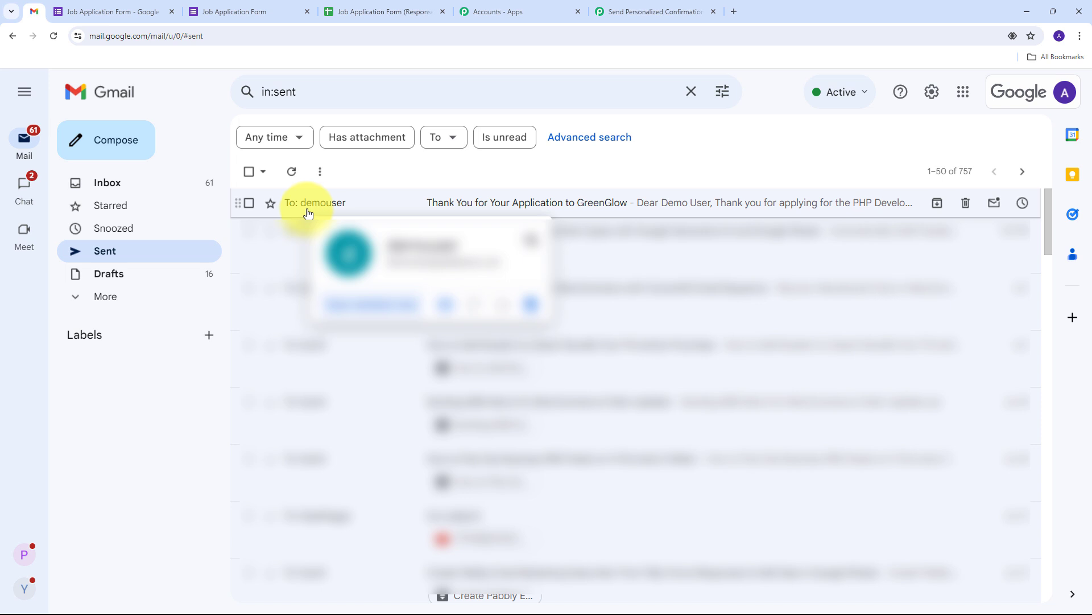
pyautogui.click(328, 211)
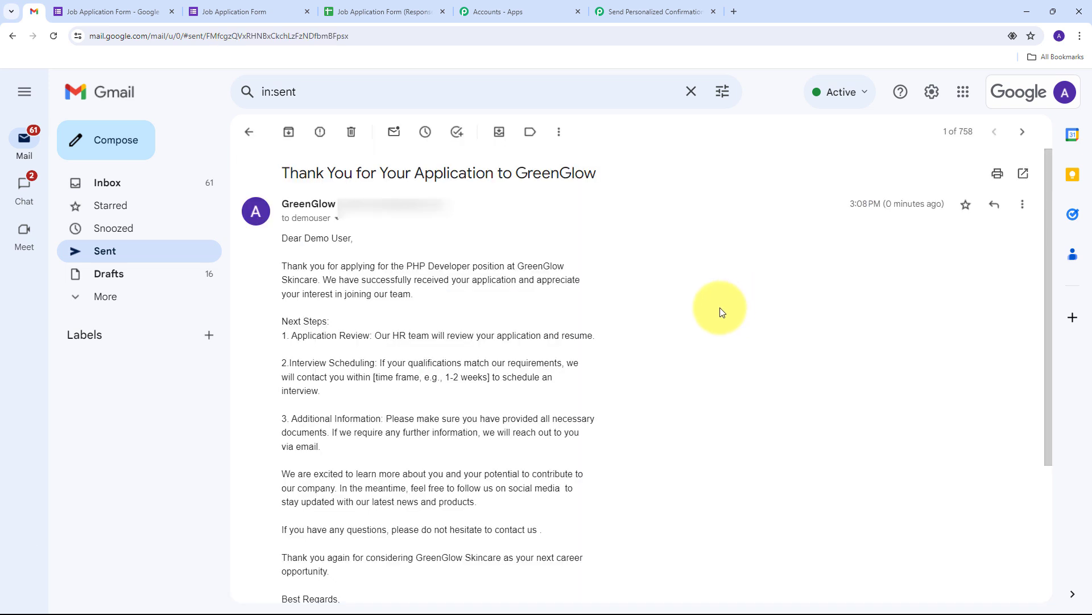
pyautogui.moveTo(284, 174); pyautogui.dragTo(604, 181)
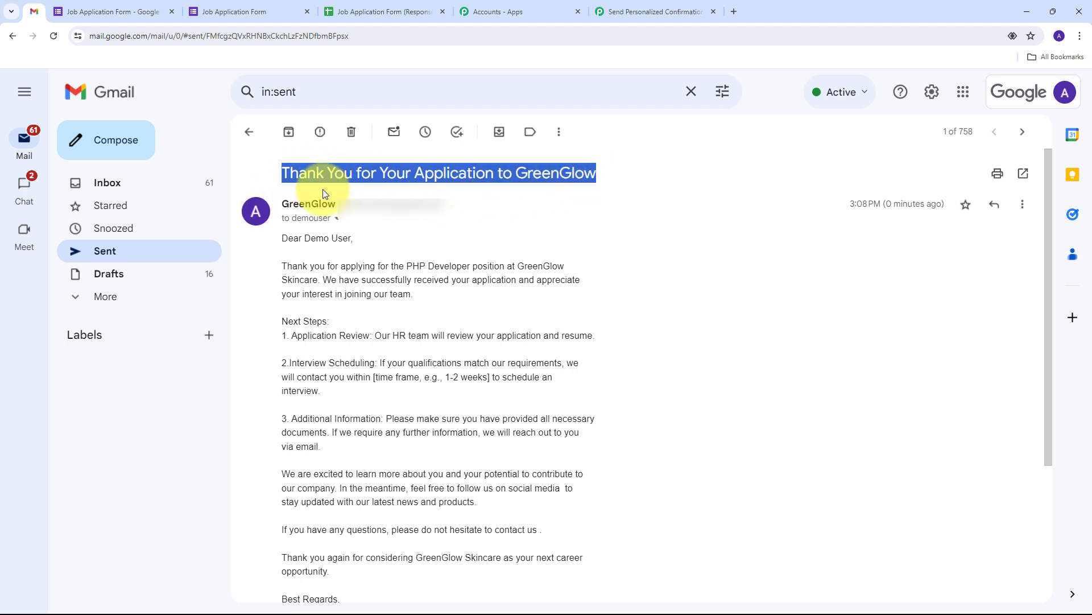
pyautogui.click(563, 244)
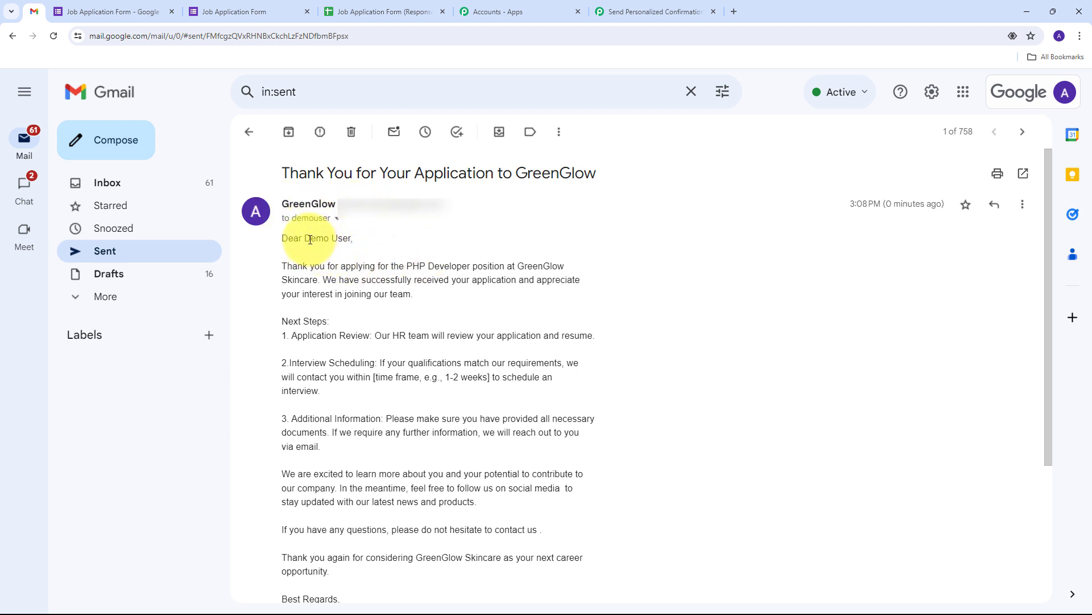
# Highlight the applicant's name in the greeting and the PHP Developer position in the body.
pyautogui.moveTo(305, 239); pyautogui.dragTo(352, 239)
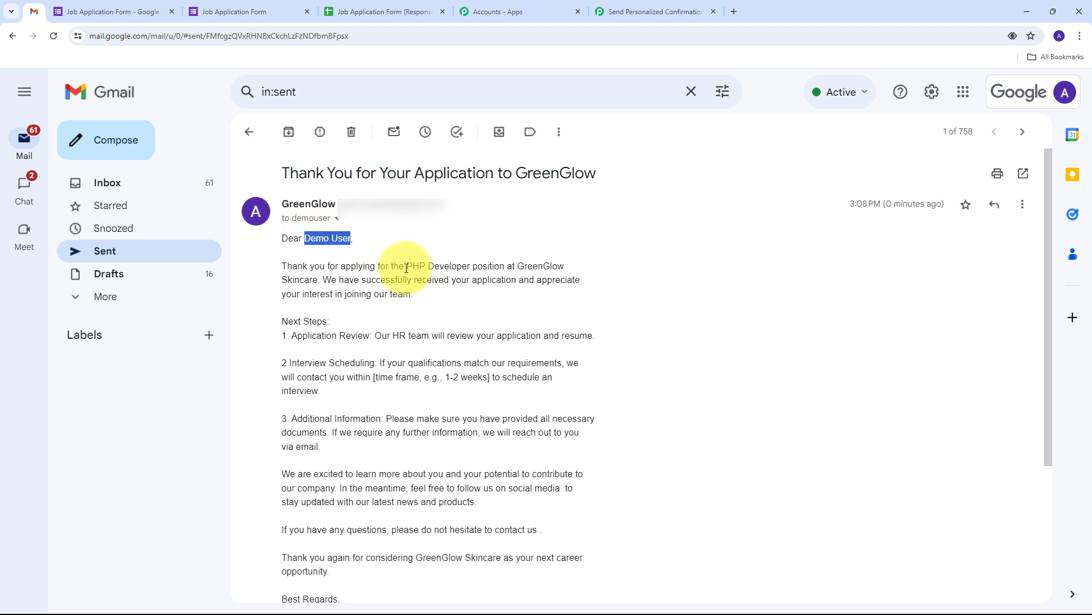
pyautogui.moveTo(407, 265); pyautogui.dragTo(471, 265)
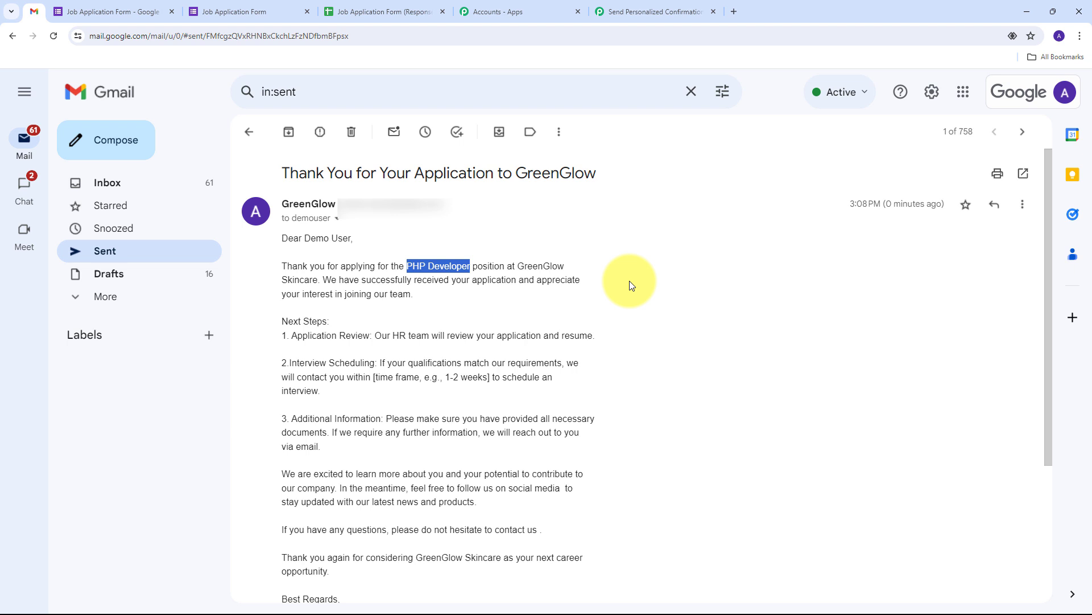
pyautogui.click(629, 281)
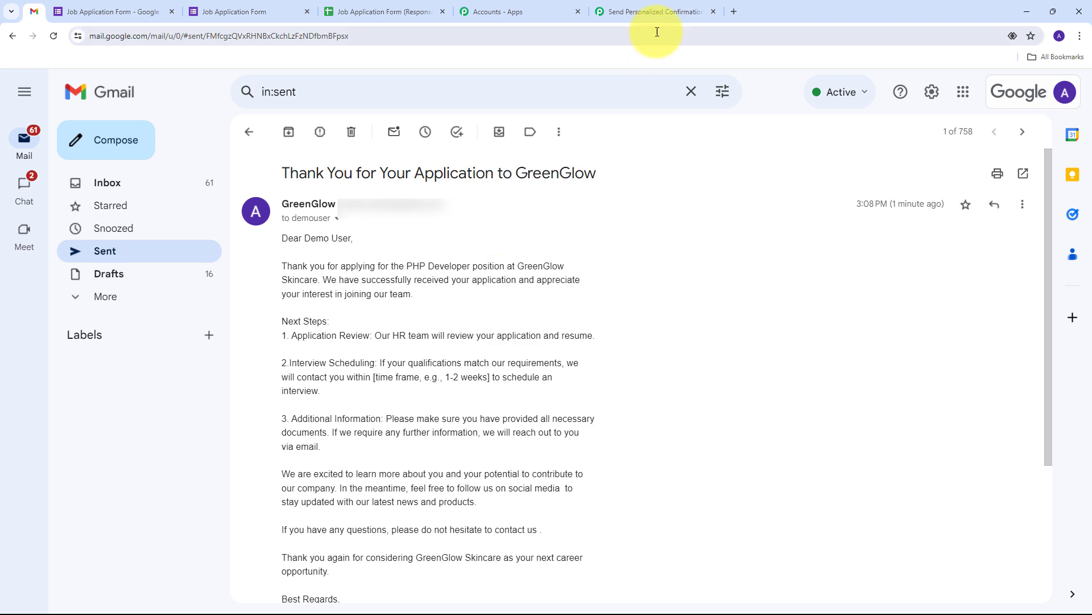
# Return to the 'Send Personalized Confirmation' workflow and review its Google Forms trigger and Gmail action.
pyautogui.click(647, 12)
pyautogui.scroll(1, 124, 289)
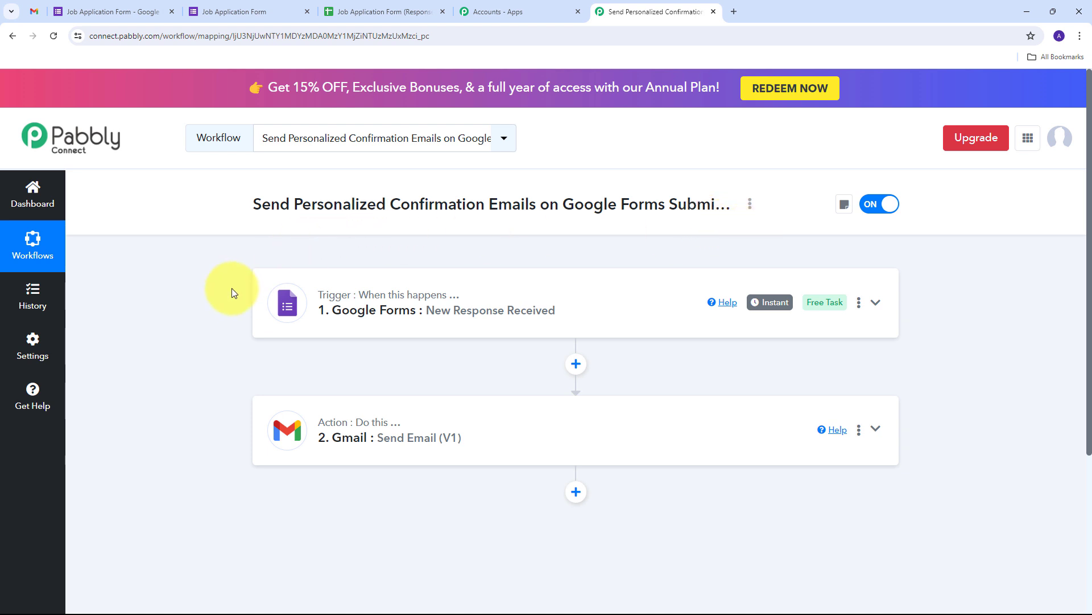
pyautogui.scroll(-1, 219, 250)
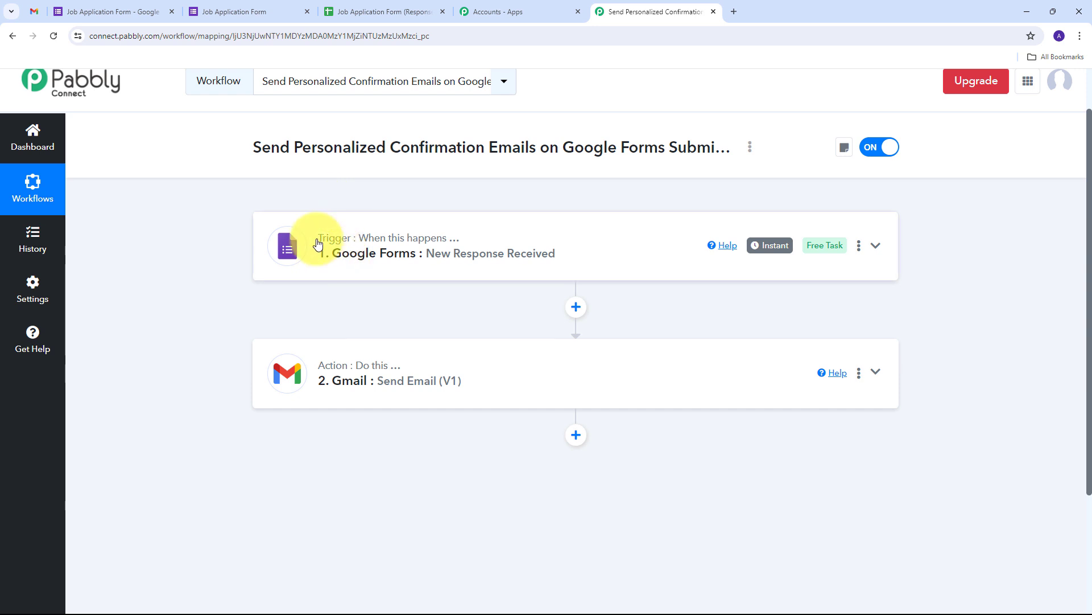